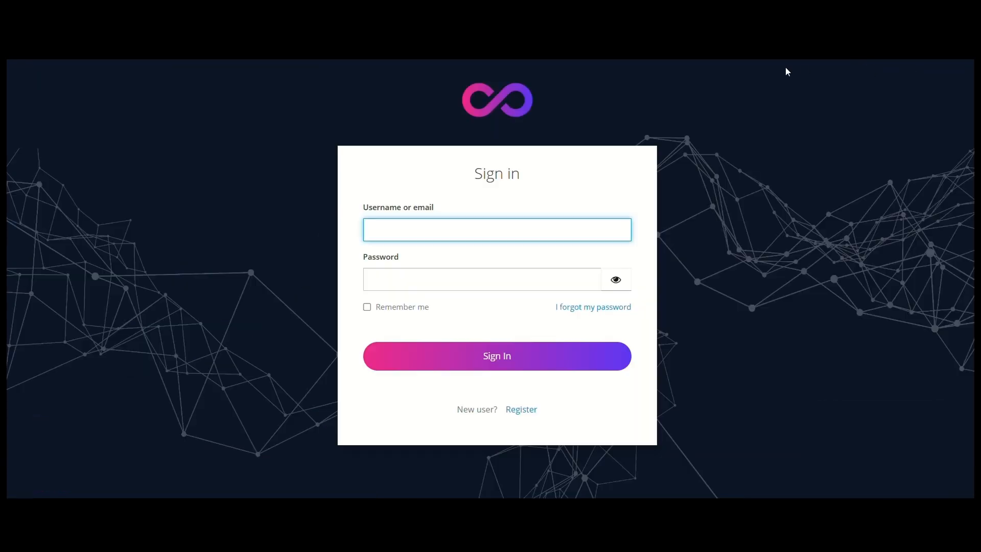
# Open the new-user registration form and review its required fields
pyautogui.click(523, 411)
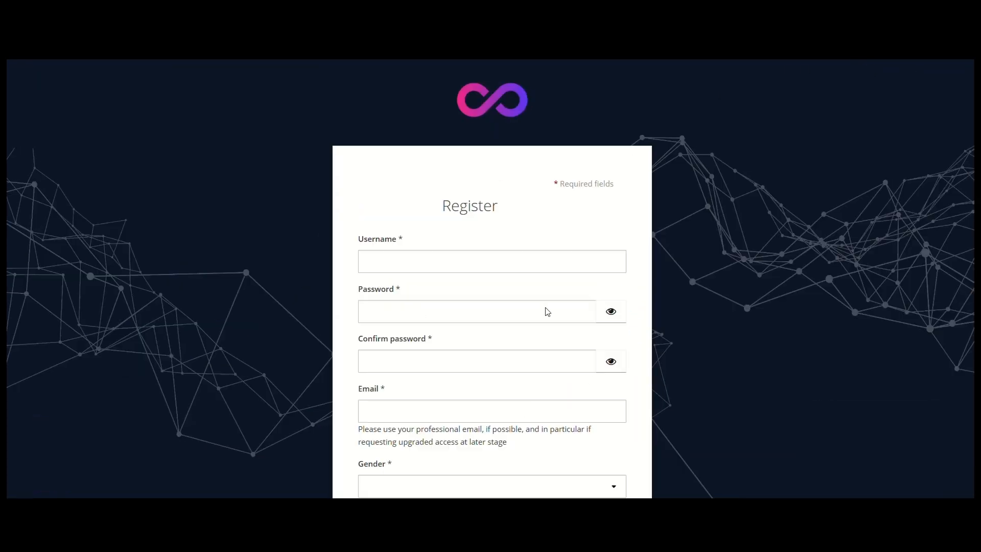
pyautogui.scroll(-3, 639, 227)
pyautogui.scroll(-4, 640, 227)
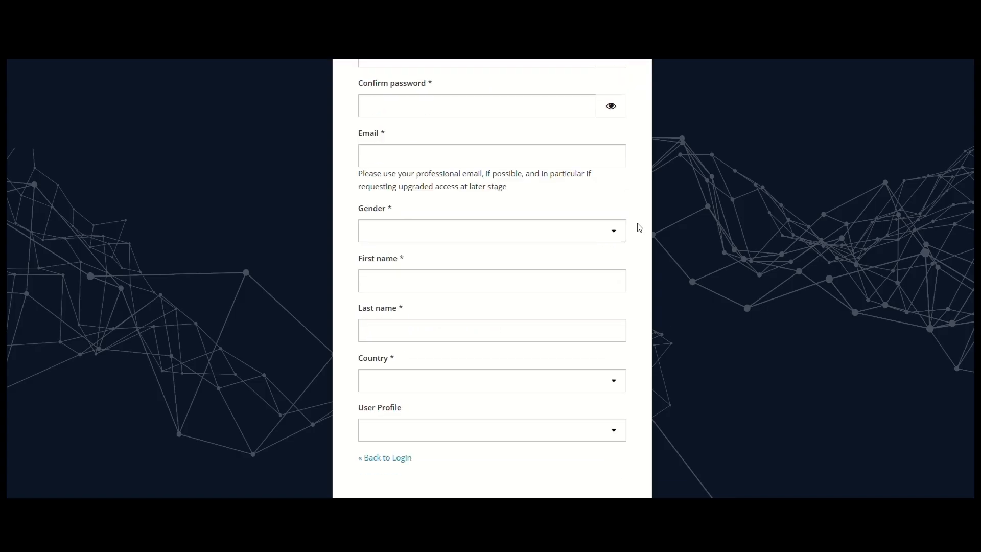
# Return to the sign-in page and sign in with the account's username and password
pyautogui.click(381, 395)
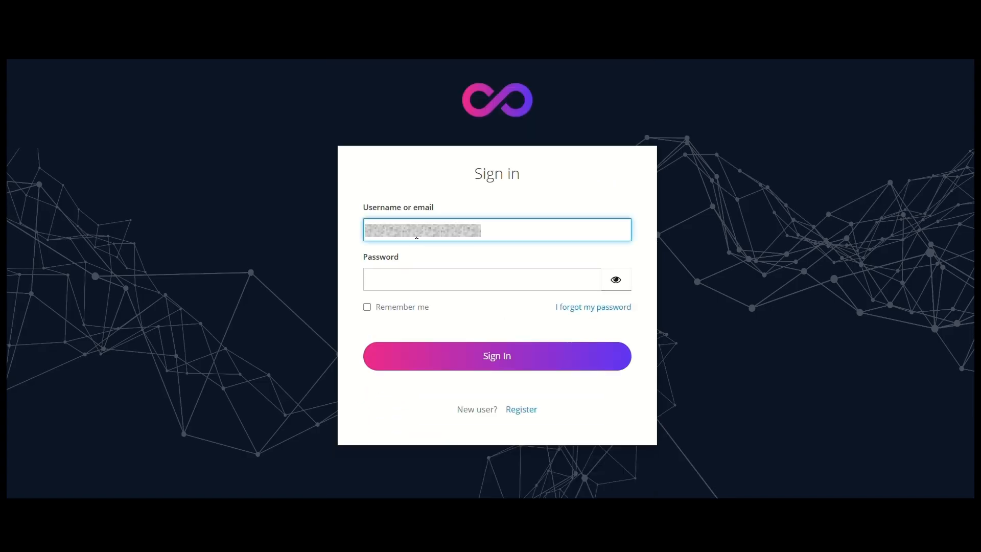
pyautogui.click(449, 284)
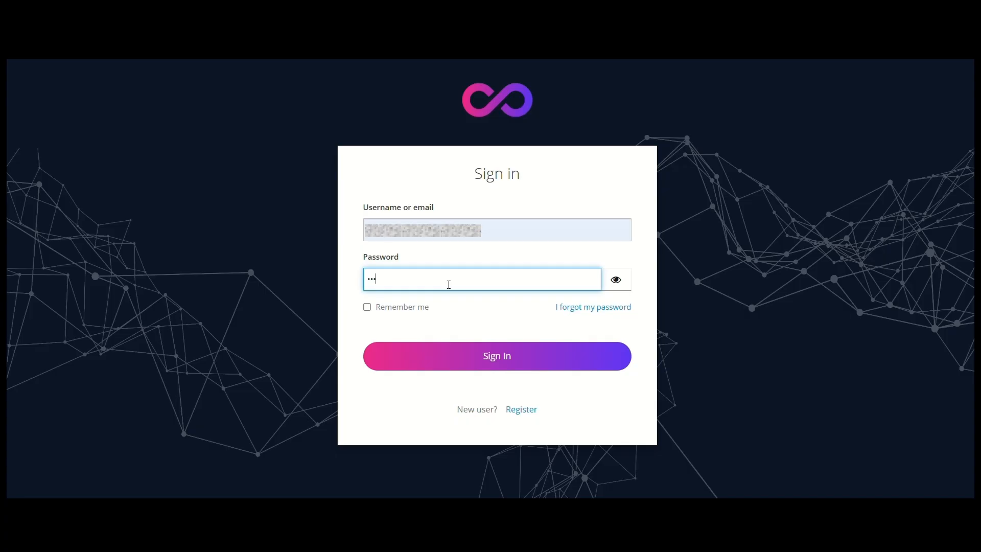
pyautogui.click(477, 348)
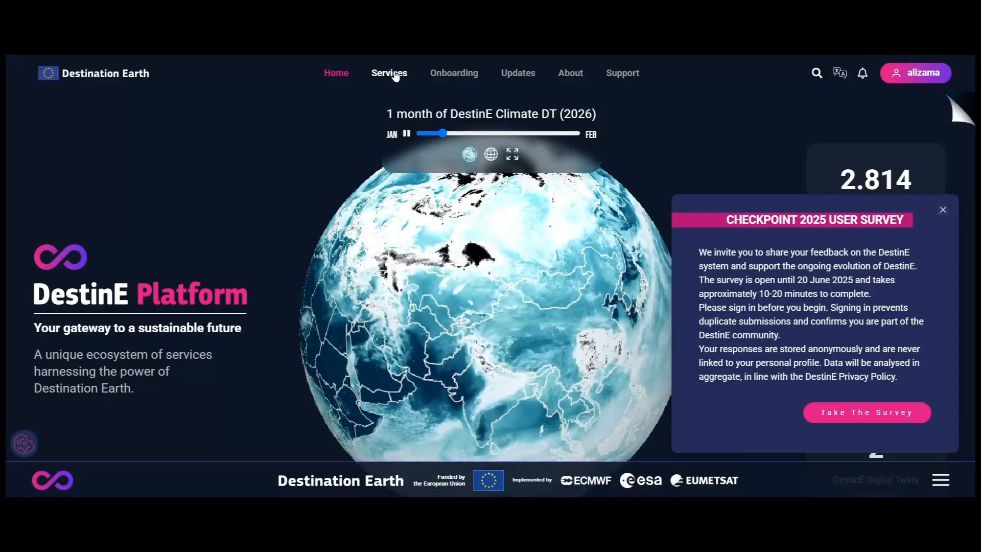
# Open the CityNexus page from the beta testing entries in the services catalogue
pyautogui.click(393, 74)
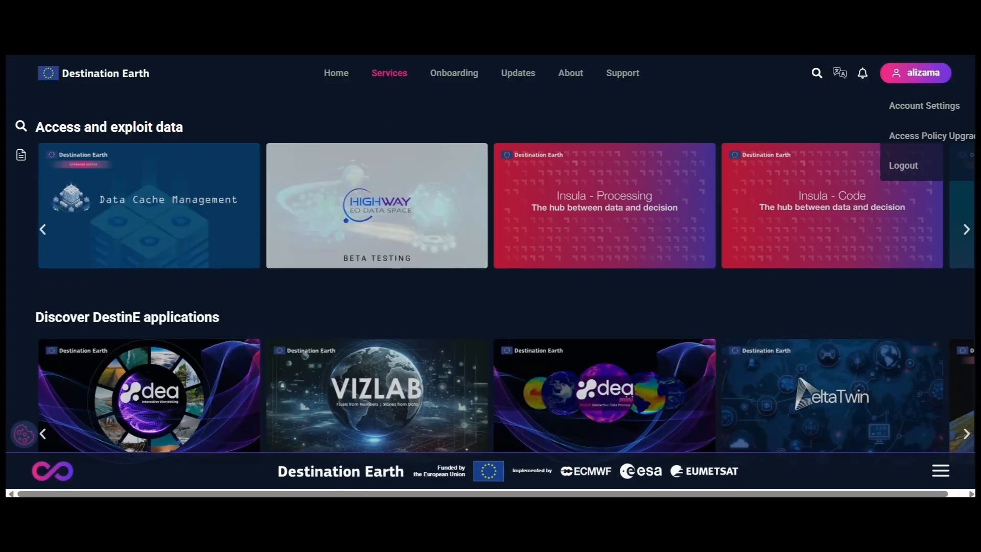
pyautogui.scroll(-4, 396, 77)
pyautogui.scroll(-8, 473, 274)
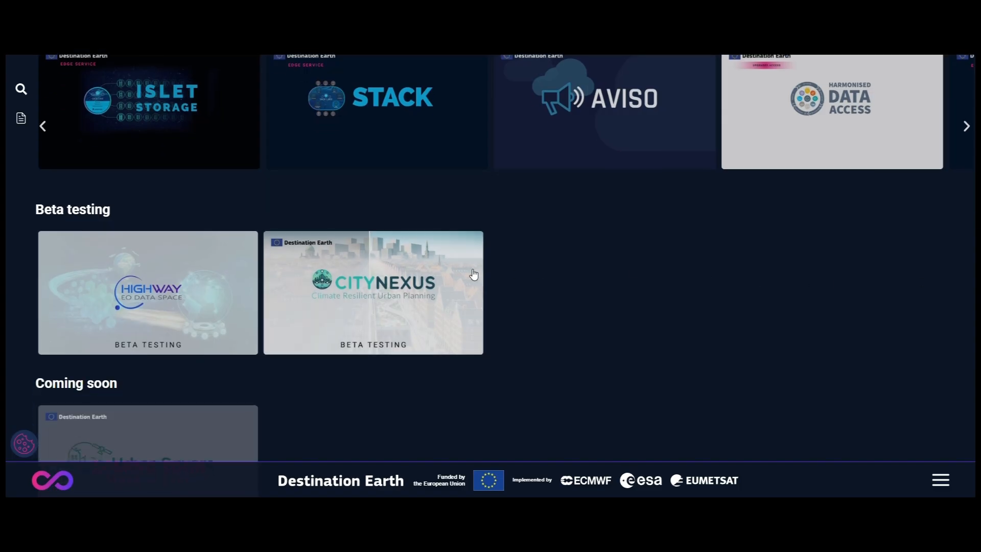
pyautogui.click(474, 275)
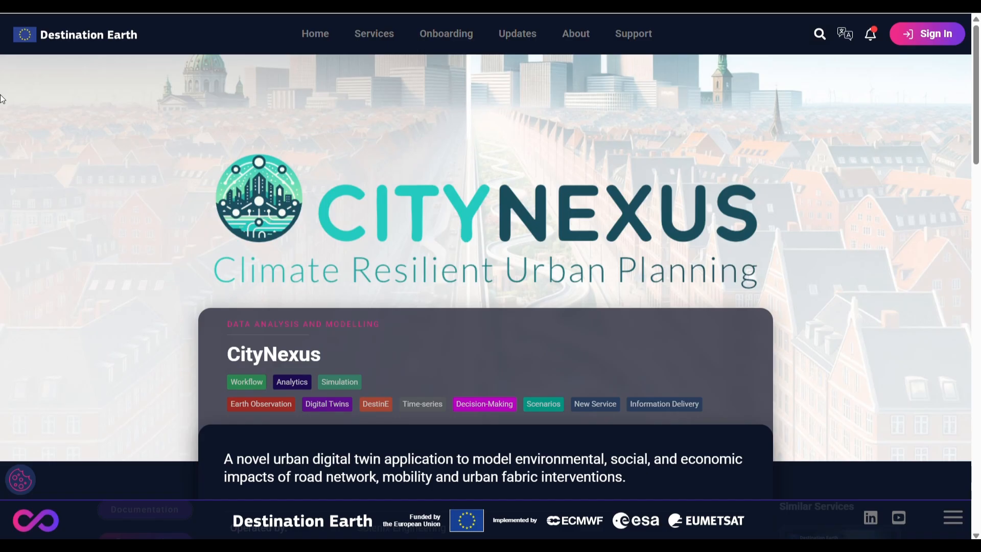
# Open the CityNexus documentation from the service page and expand the Simulations Visualization & Interaction section
pyautogui.scroll(-4, 5, 102)
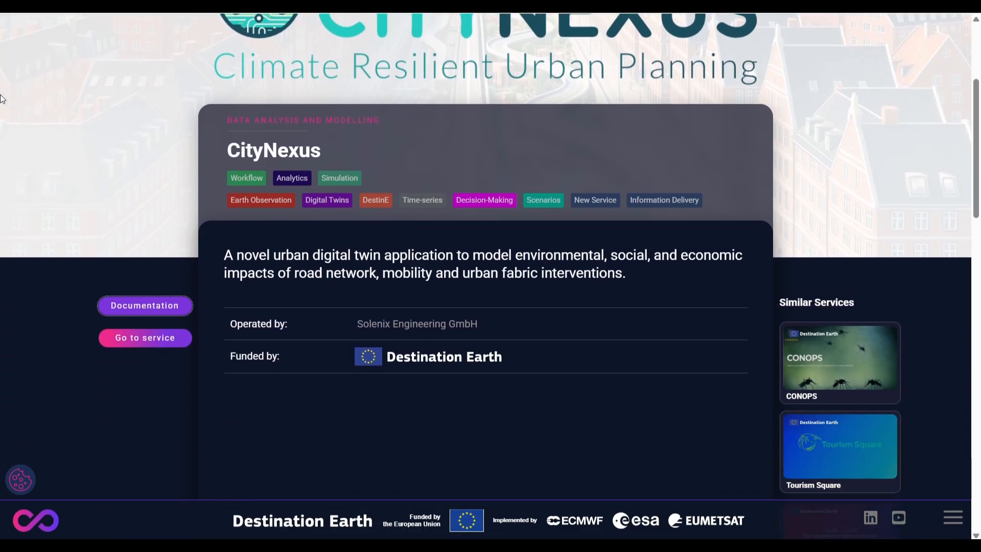
pyautogui.scroll(-5, 2, 99)
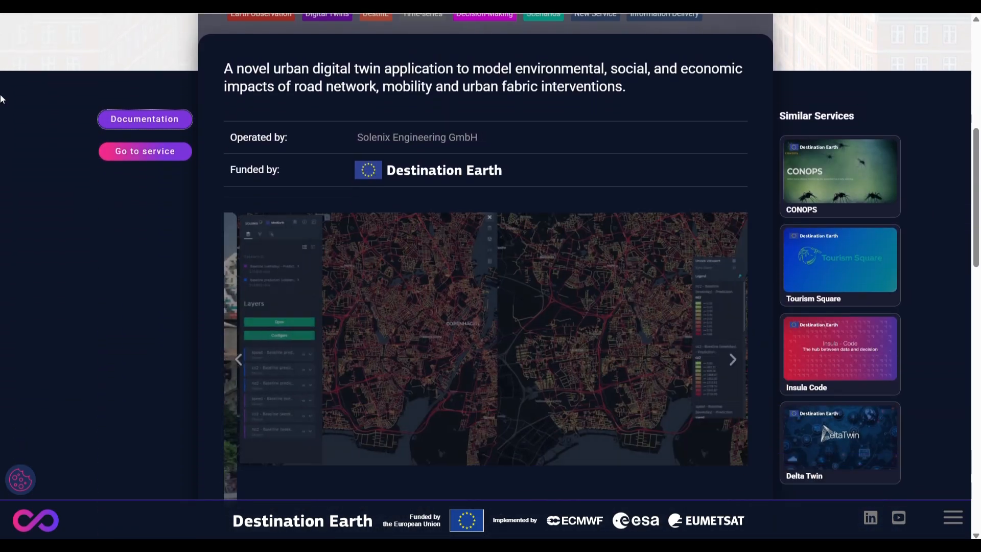
pyautogui.click(138, 106)
pyautogui.click(8, 171)
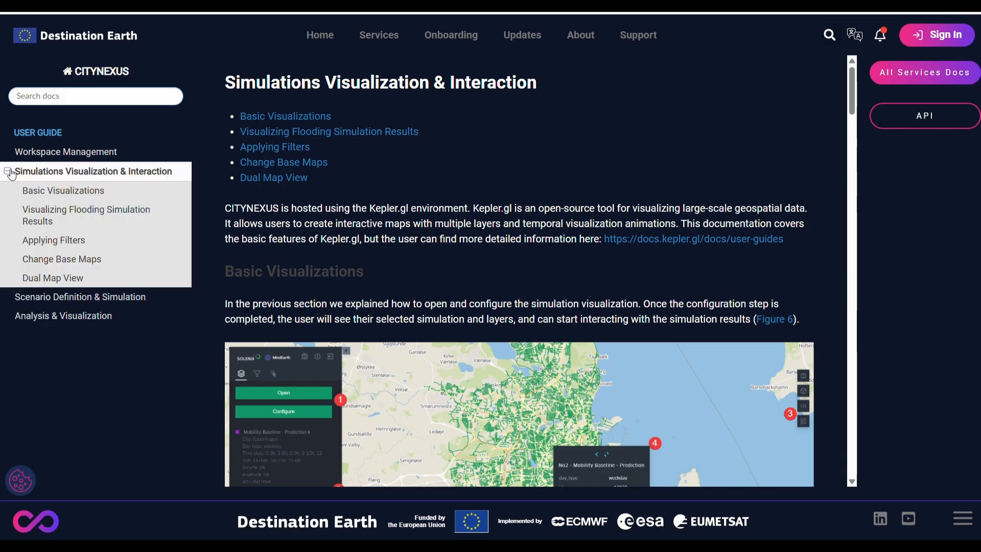
# Read the guide from Basic Visualizations through the flooding results and filters, and examine the Dual Map View figures
pyautogui.click(47, 190)
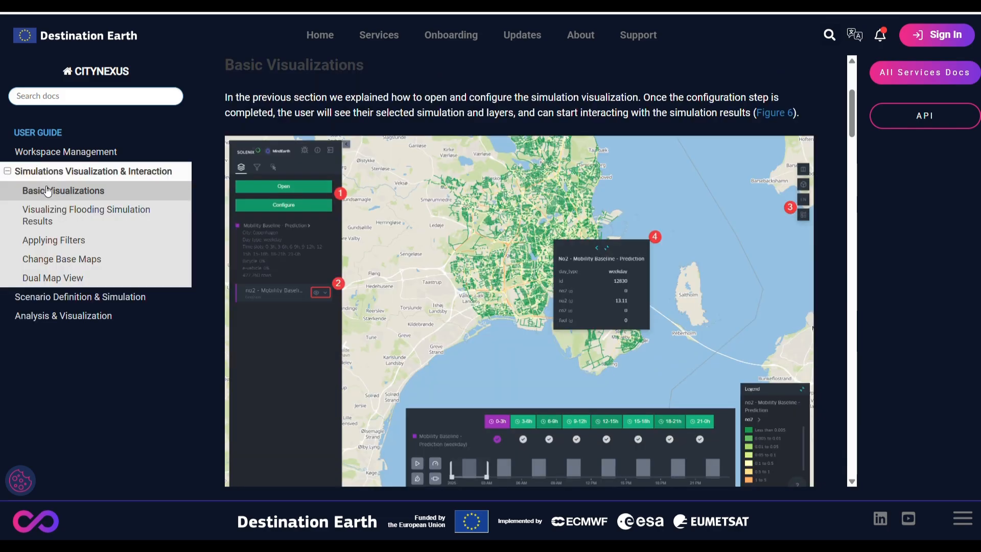
pyautogui.scroll(-10, 47, 191)
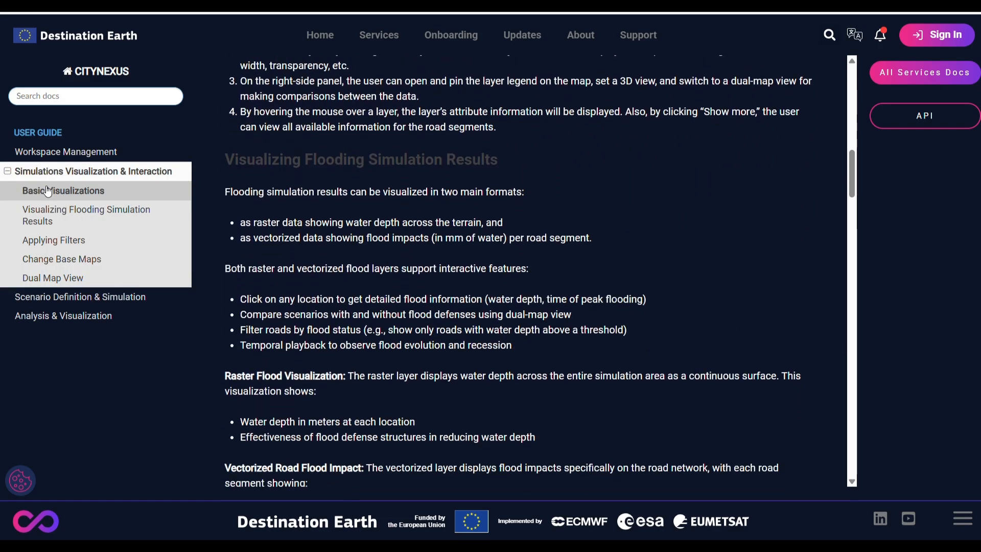
pyautogui.scroll(-5, 47, 191)
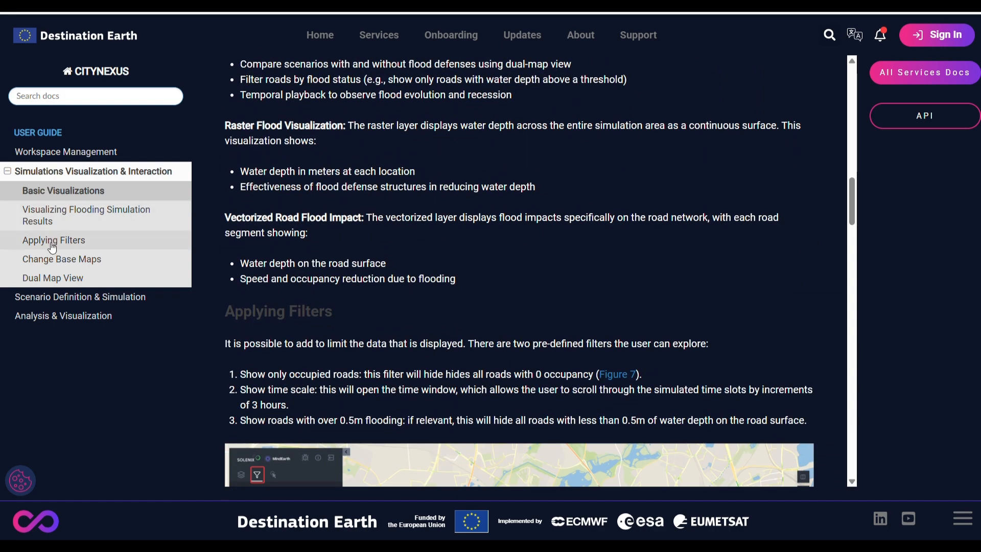
pyautogui.click(52, 279)
pyautogui.scroll(-10, 53, 280)
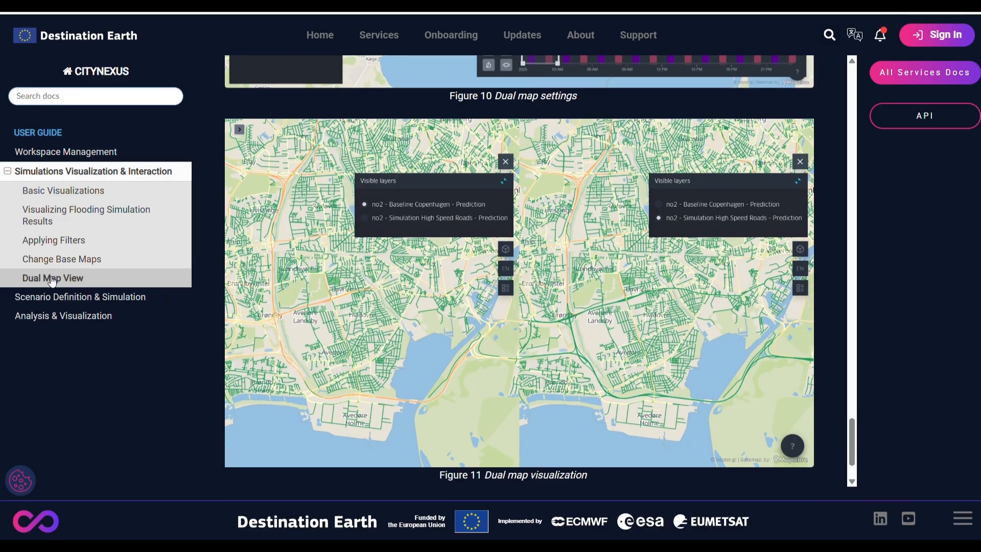
# Collapse the Simulations Visualization & Interaction section and read the Analysis & Visualization page of the user guide
pyautogui.click(9, 174)
pyautogui.click(9, 174)
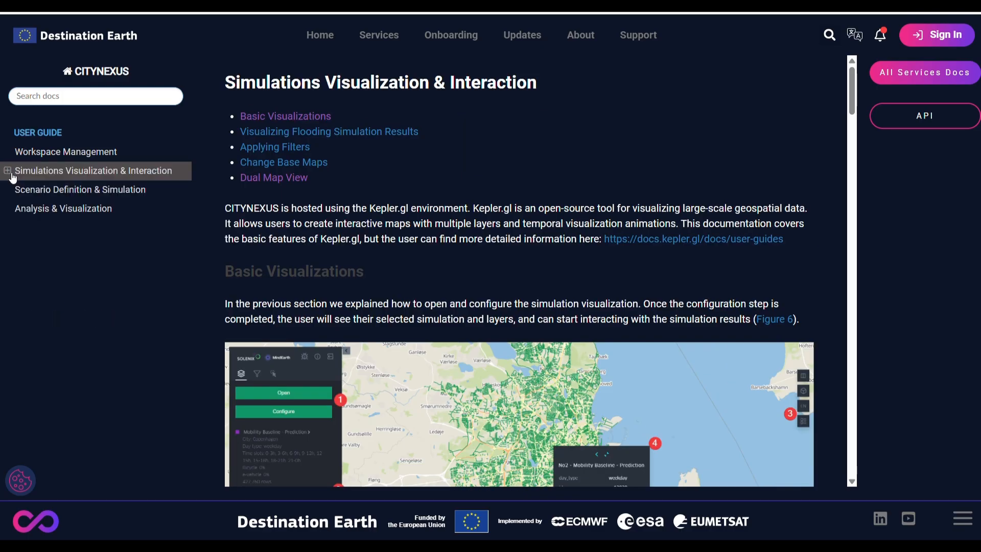
pyautogui.click(34, 211)
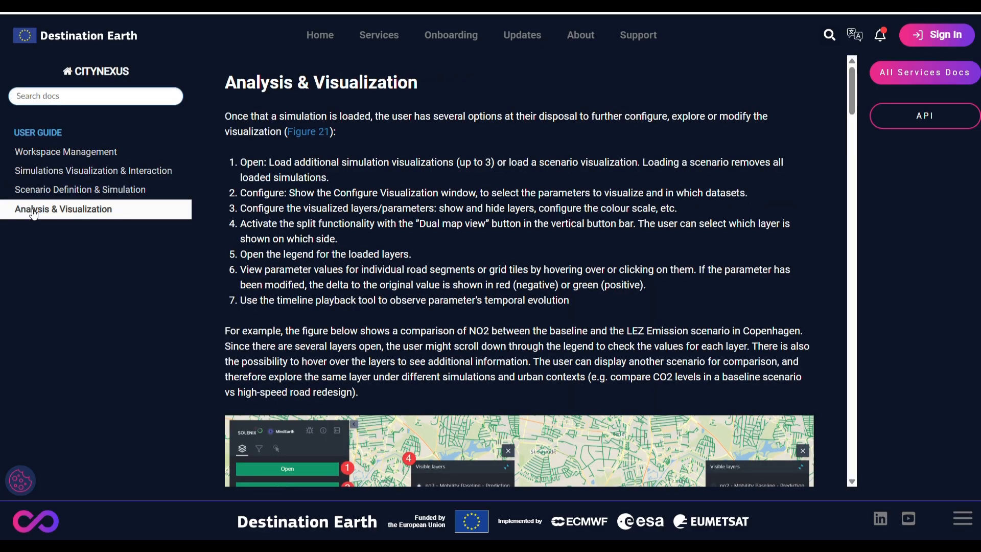
pyautogui.scroll(-7, 33, 214)
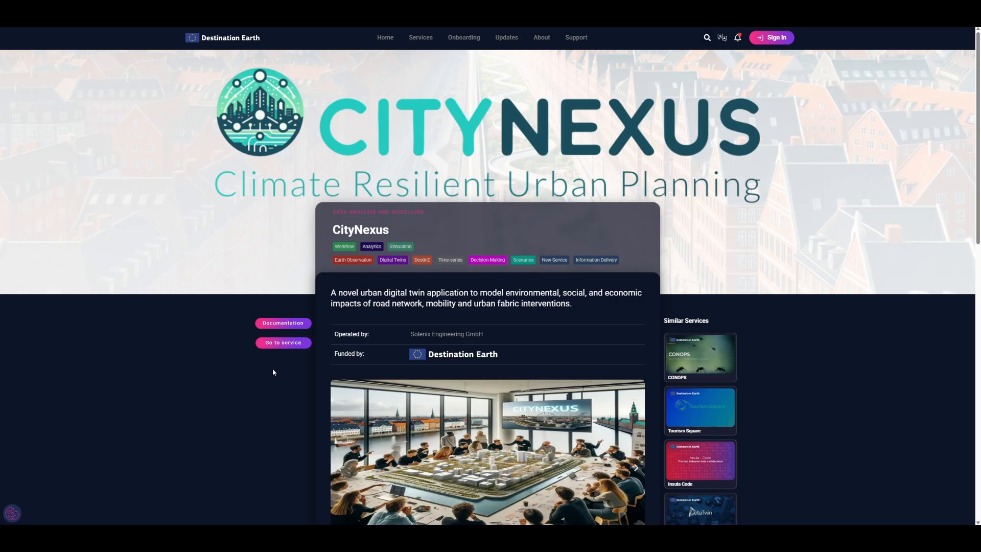
# Launch the CityNexus service and look over the available Copenhagen scenario cards and their options
pyautogui.click(288, 345)
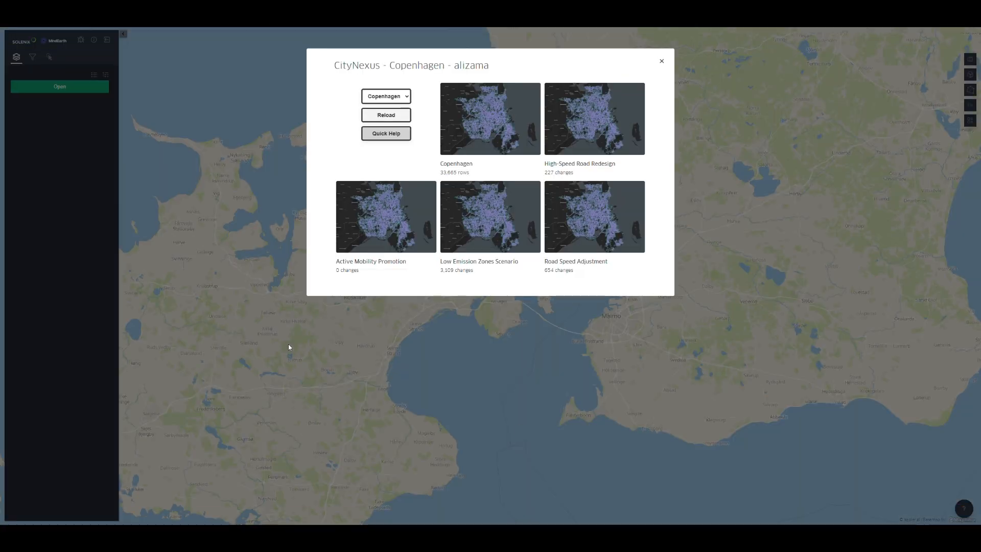
pyautogui.moveTo(404, 243)
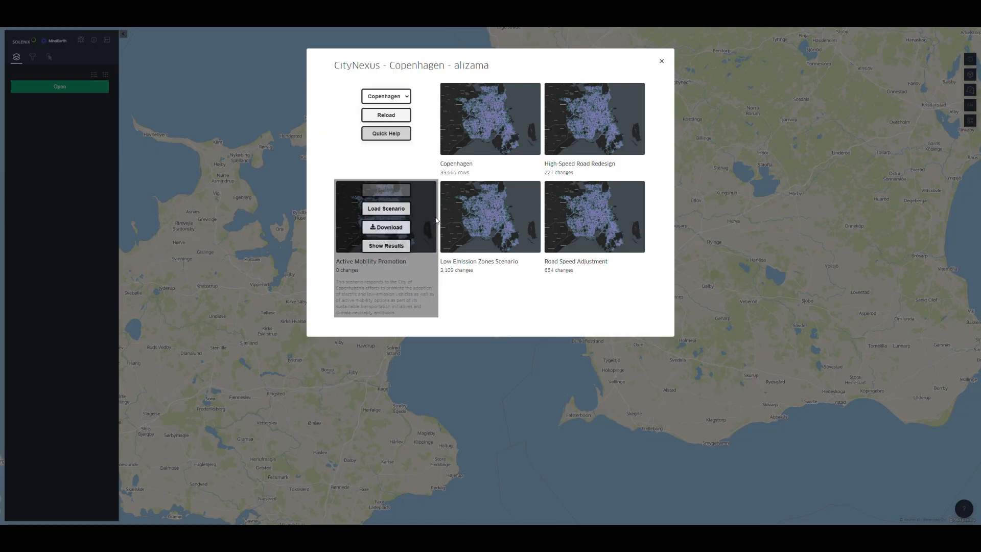
pyautogui.moveTo(460, 223)
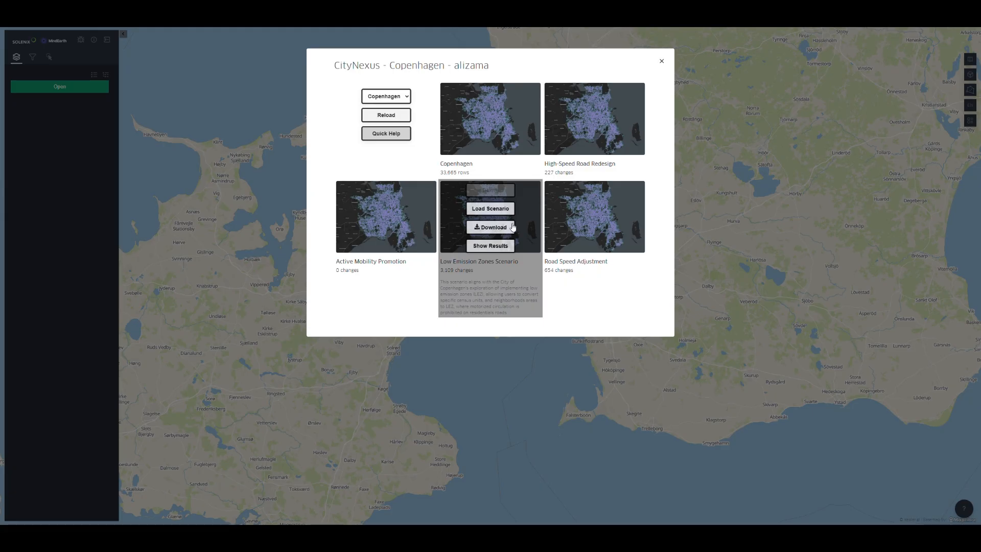
pyautogui.moveTo(557, 228)
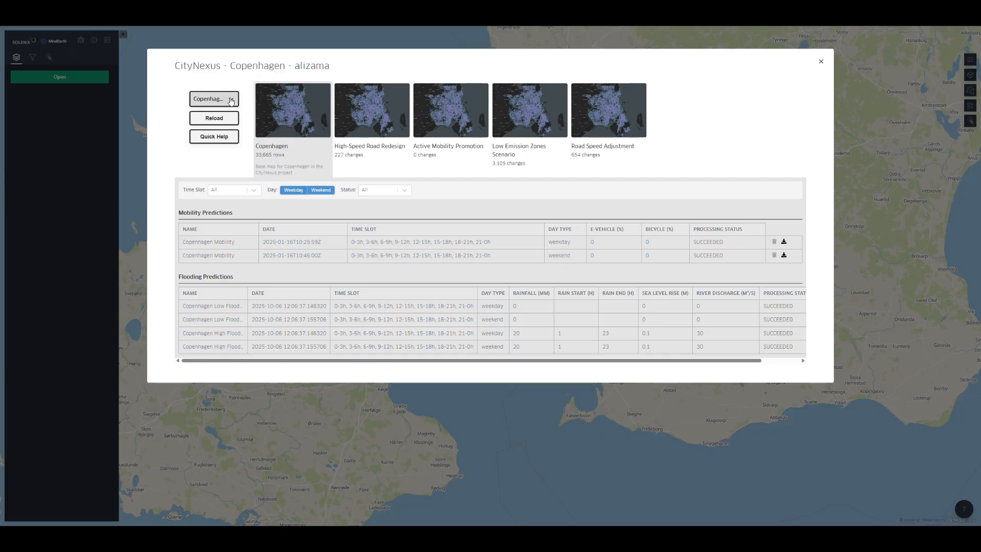
# Switch the workspace city from Copenhagen to Sevilla
pyautogui.click(232, 101)
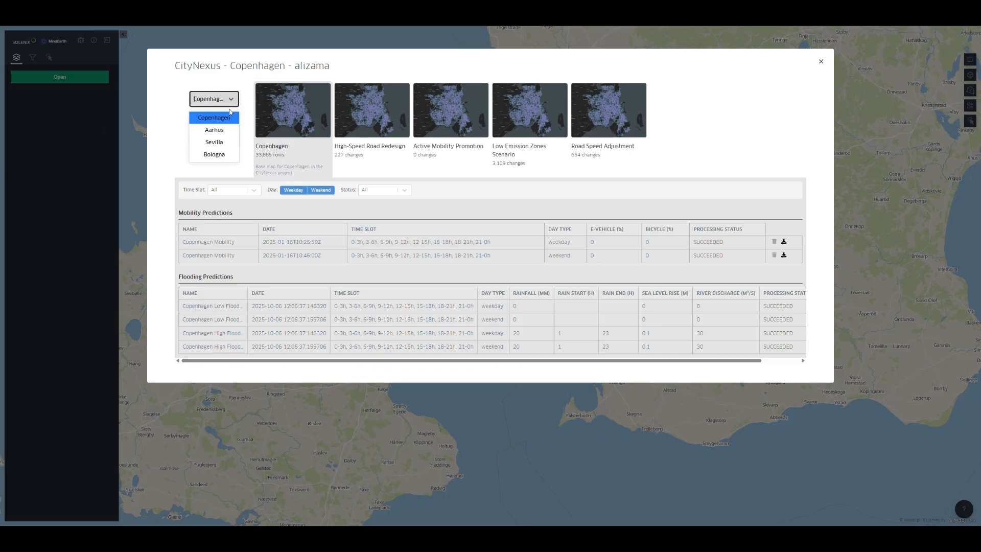
pyautogui.click(230, 145)
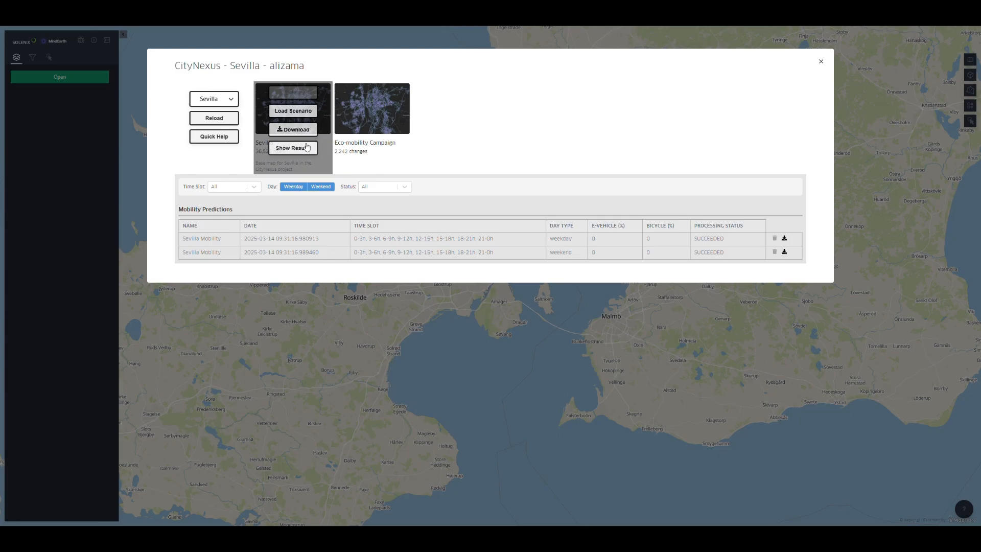
# Show the results of Sevilla's Eco-mobility Campaign scenario and download the weekday Sevilla Ecomobility prediction
pyautogui.moveTo(336, 145)
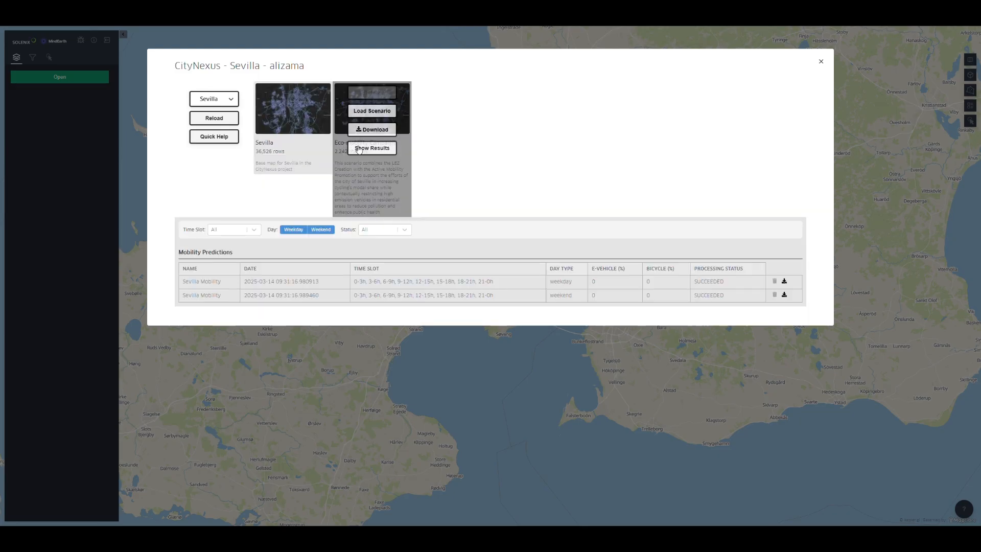
pyautogui.click(359, 148)
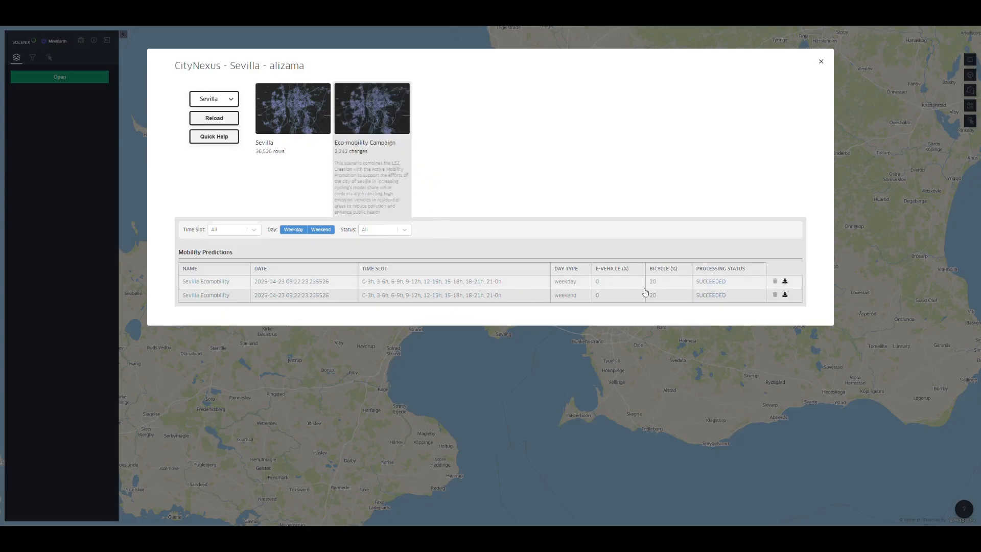
pyautogui.click(786, 282)
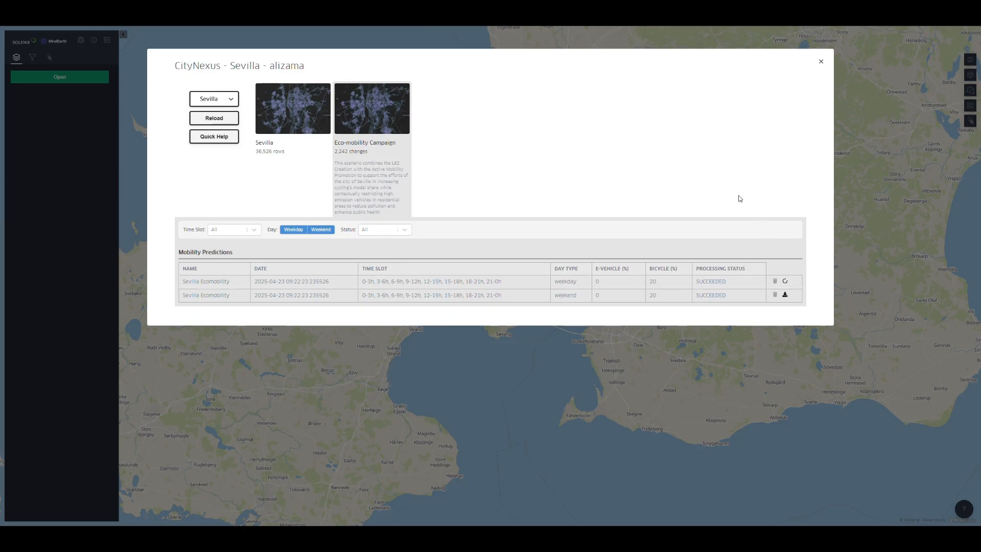
# Start the Quick Help tour, go through its first hints on city selection and scenario cards, and close it
pyautogui.click(214, 137)
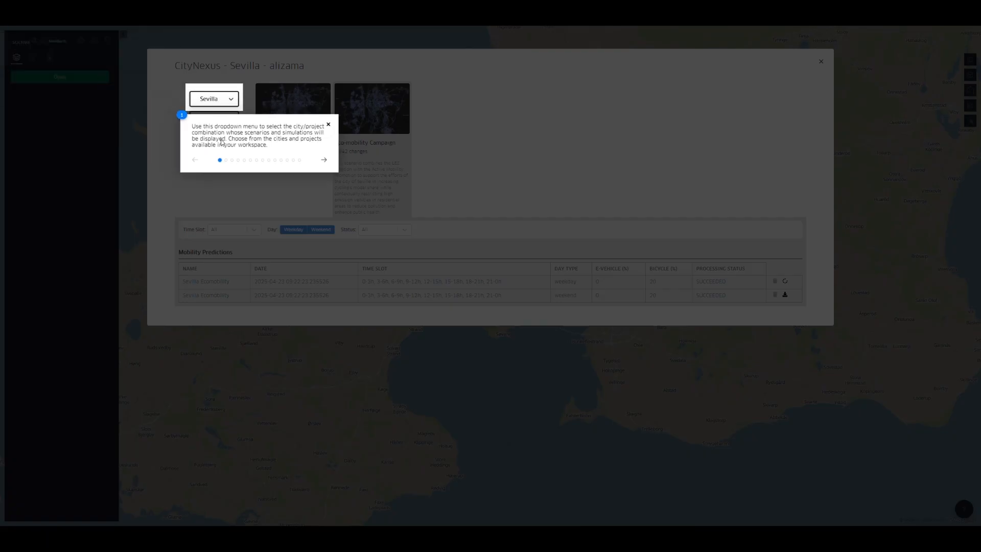
pyautogui.click(325, 160)
pyautogui.click(316, 161)
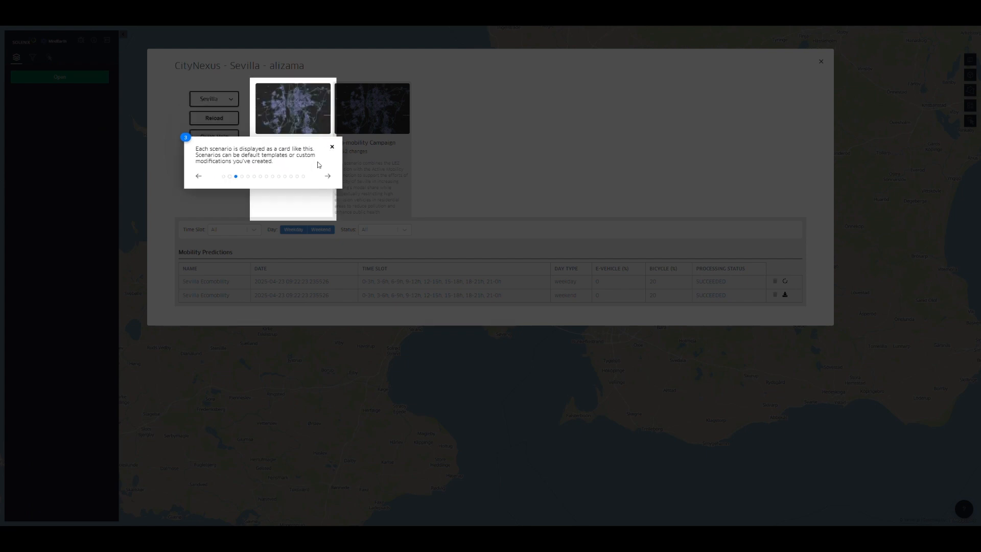
pyautogui.click(390, 265)
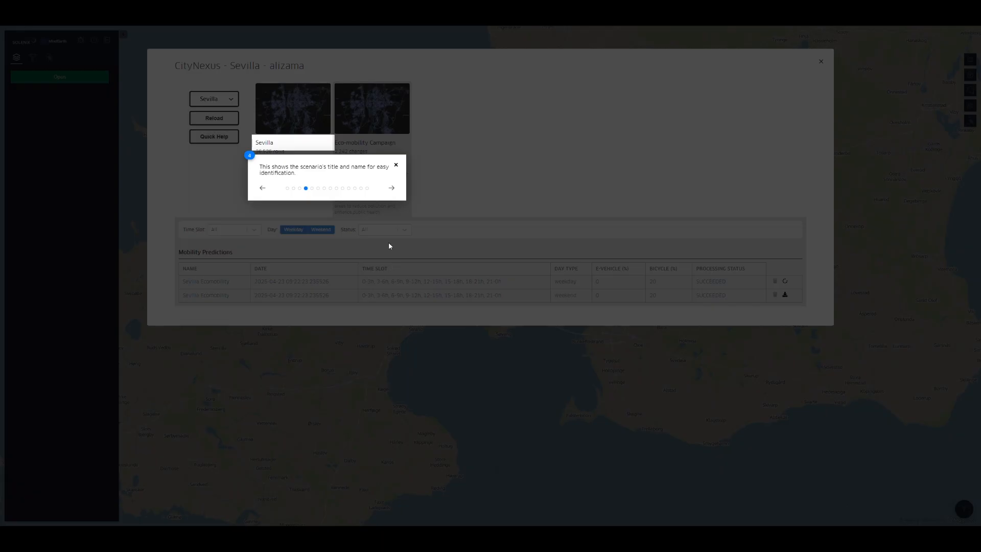
pyautogui.click(397, 171)
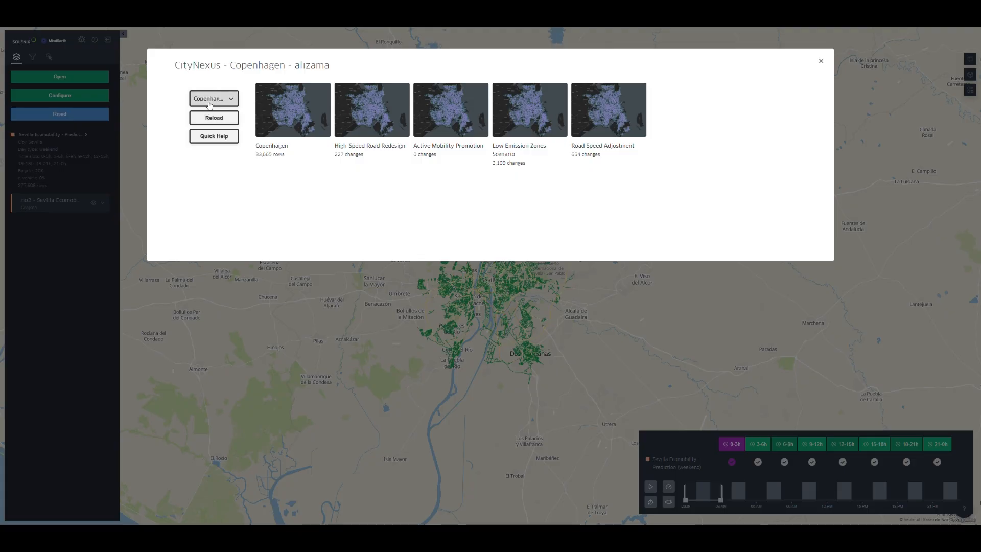
# Select Sevilla again, show the Eco-mobility Campaign results, and load the weekday Sevilla Ecomobility prediction onto the map
pyautogui.click(213, 98)
pyautogui.click(211, 146)
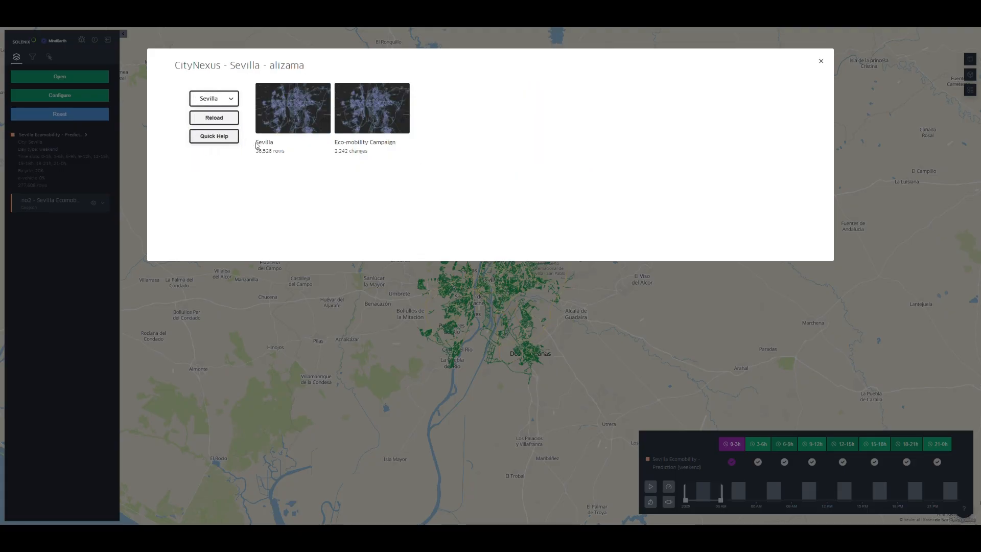
pyautogui.moveTo(290, 146)
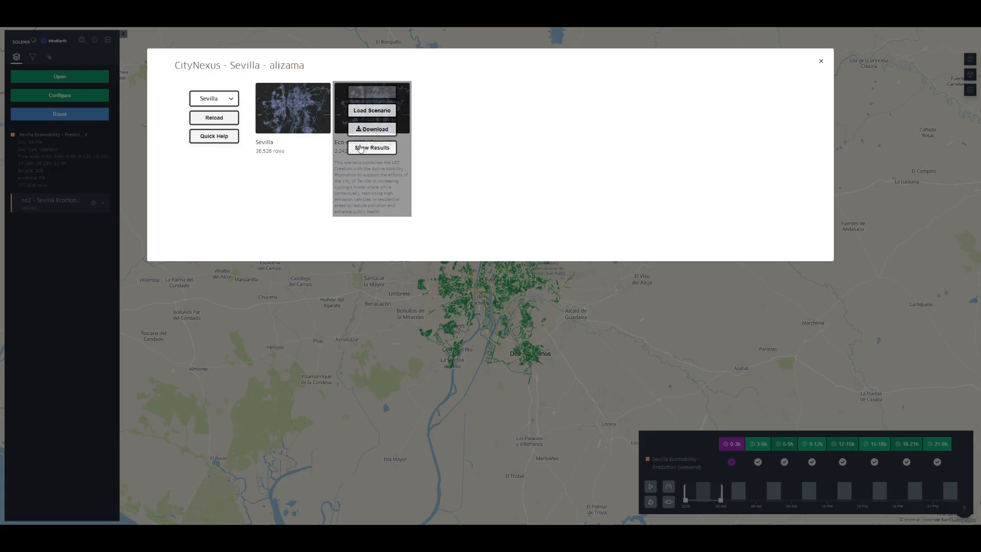
pyautogui.click(361, 148)
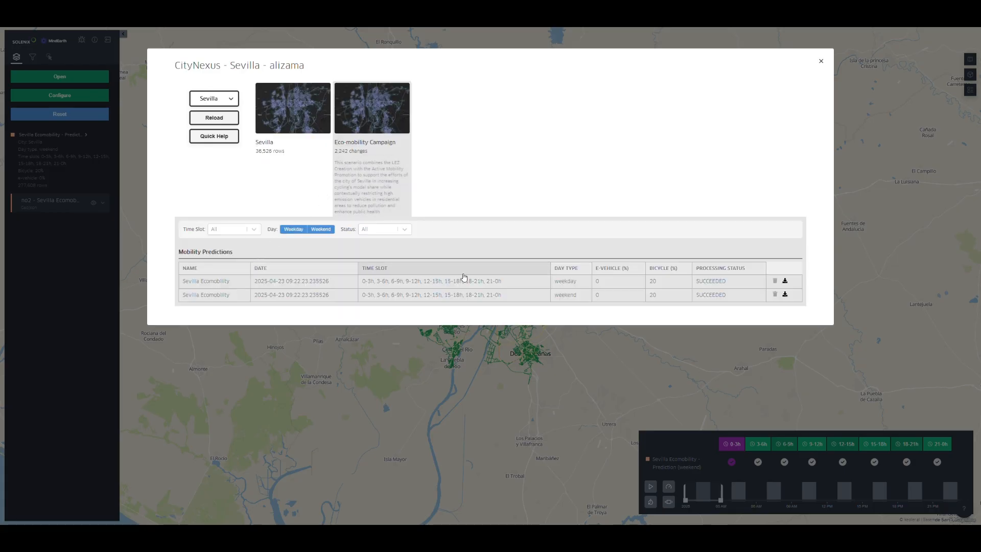
pyautogui.click(636, 282)
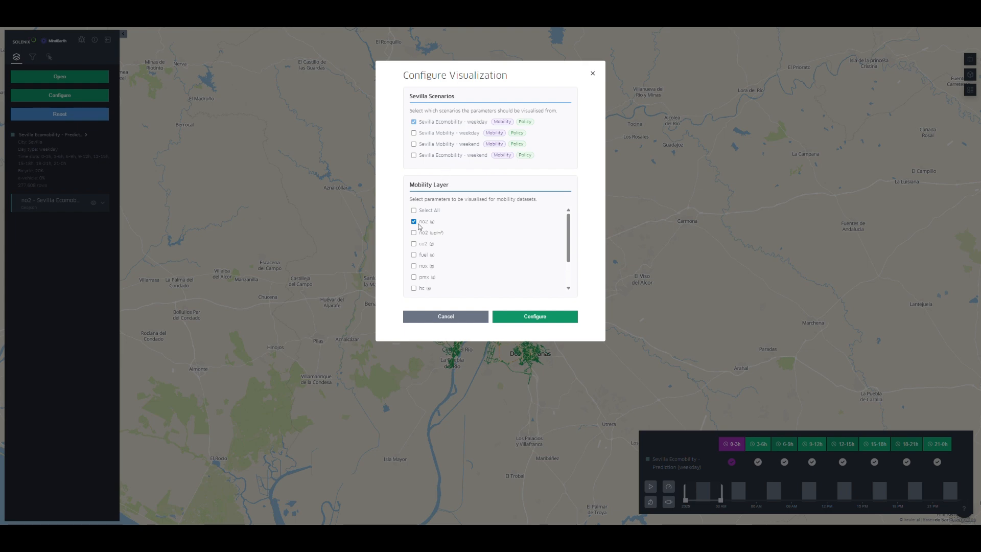
# Apply the visualization for Sevilla Ecomobility - weekday with the no2 mobility parameter and review the no2 layer's style settings
pyautogui.moveTo(569, 242)
pyautogui.mouseDown()
pyautogui.moveTo(570, 266)
pyautogui.moveTo(566, 228)
pyautogui.mouseUp()
pyautogui.click(504, 321)
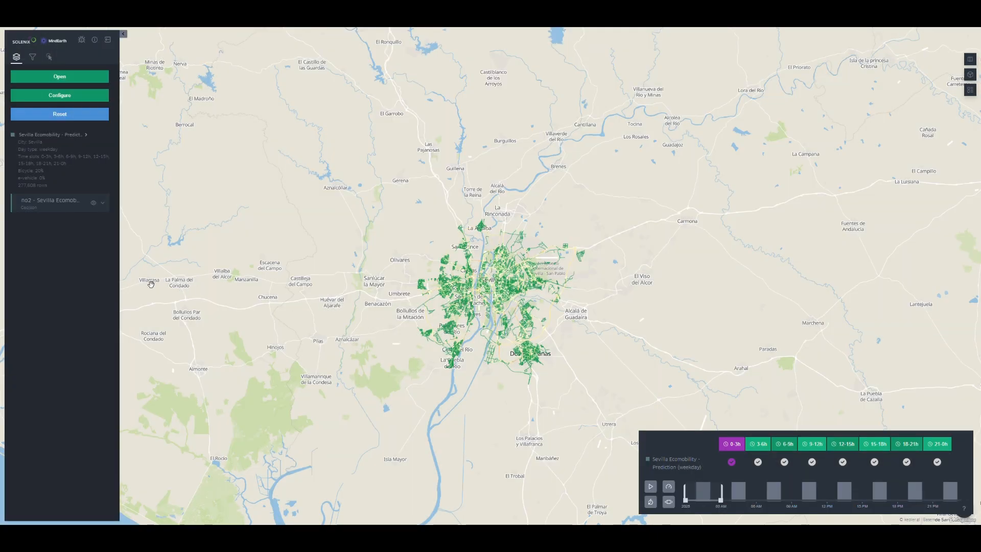
pyautogui.click(103, 204)
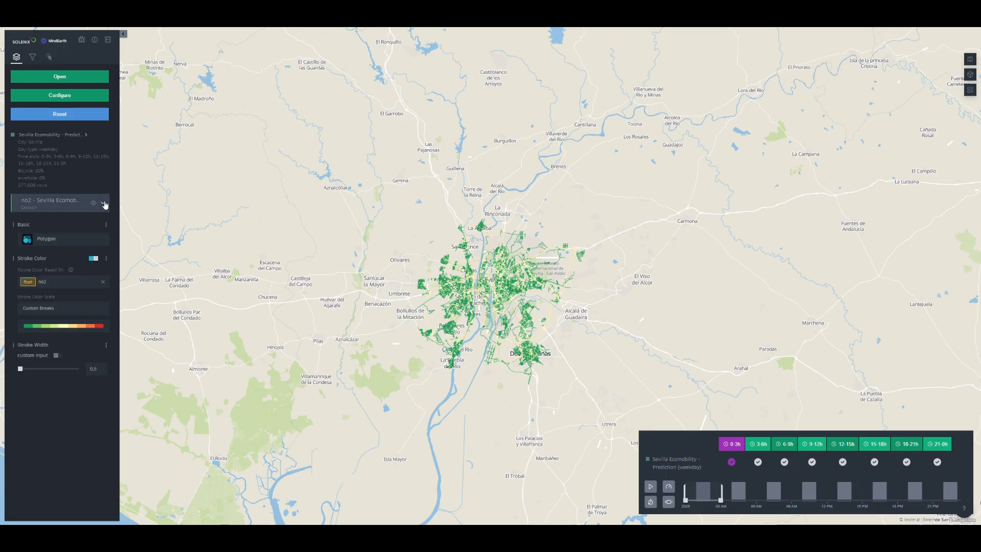
pyautogui.click(104, 204)
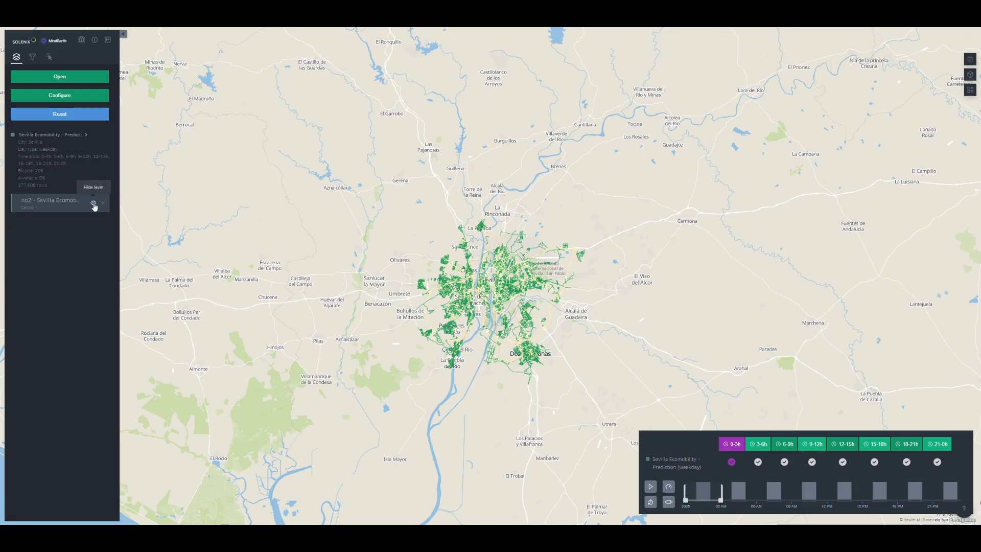
# Toggle the no2 layer off and on, and inspect the prediction values of a road segment in central Sevilla
pyautogui.click(94, 204)
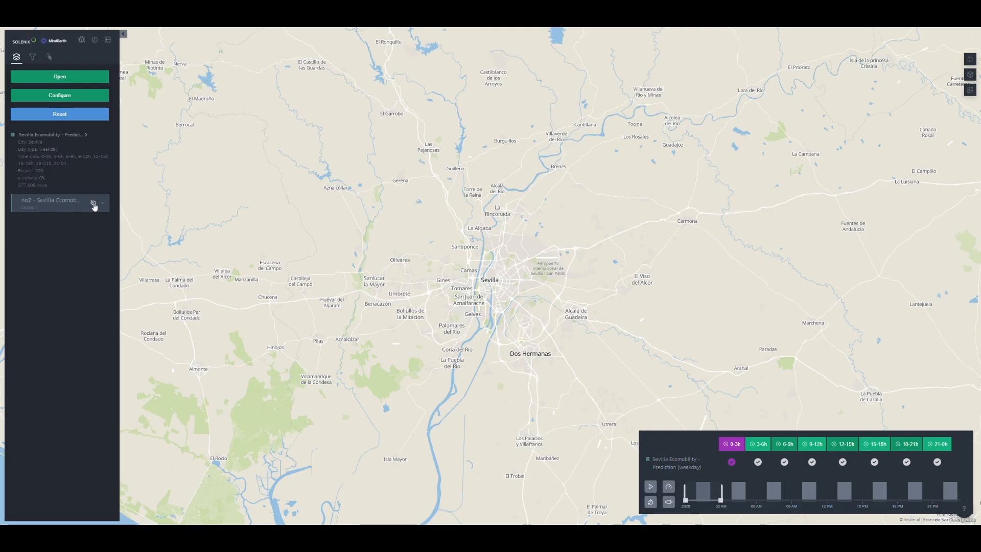
pyautogui.click(94, 205)
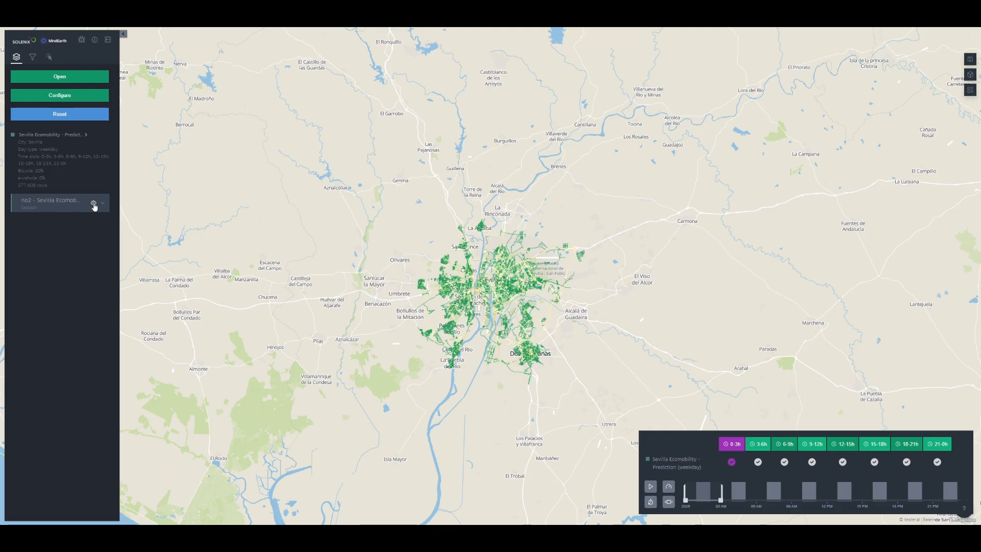
pyautogui.scroll(3, 506, 300)
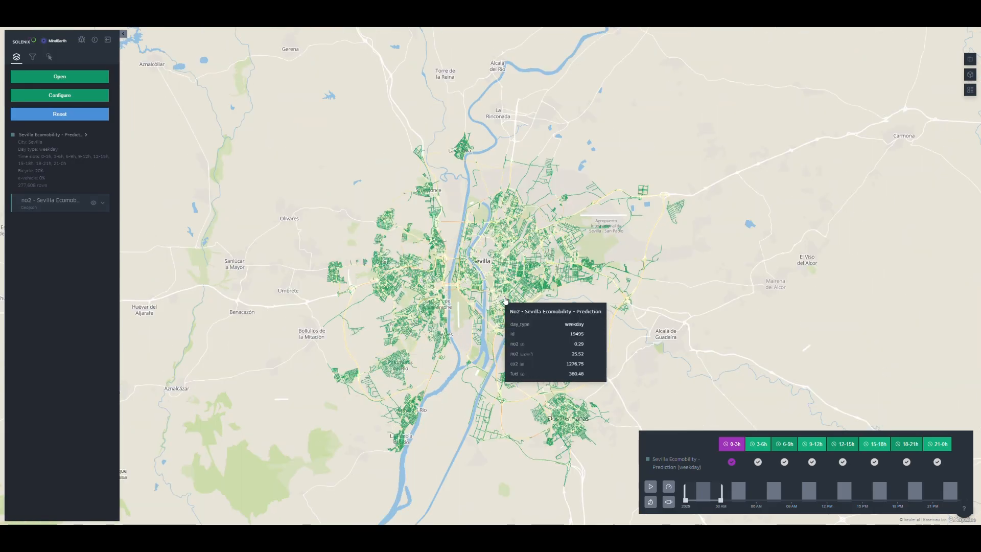
pyautogui.scroll(5, 506, 300)
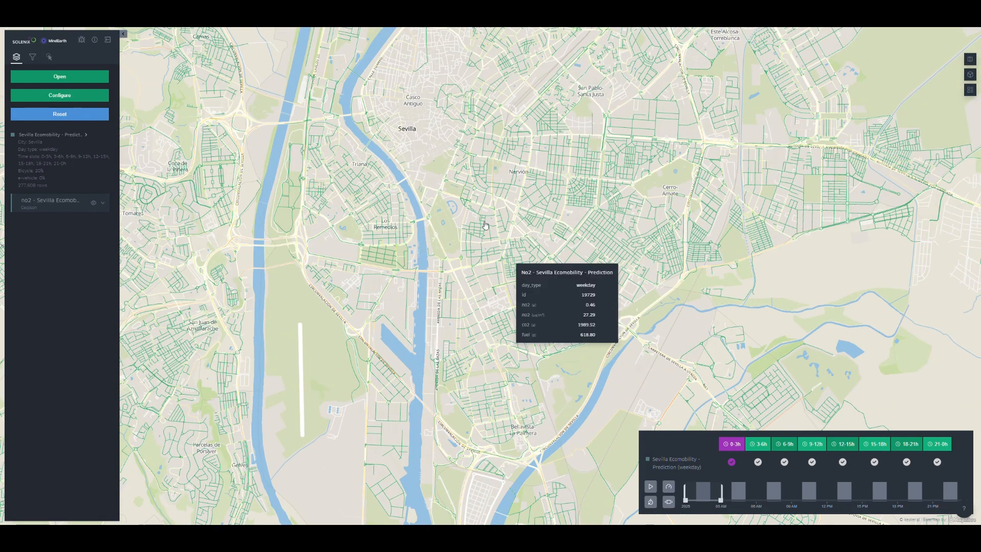
pyautogui.click(479, 217)
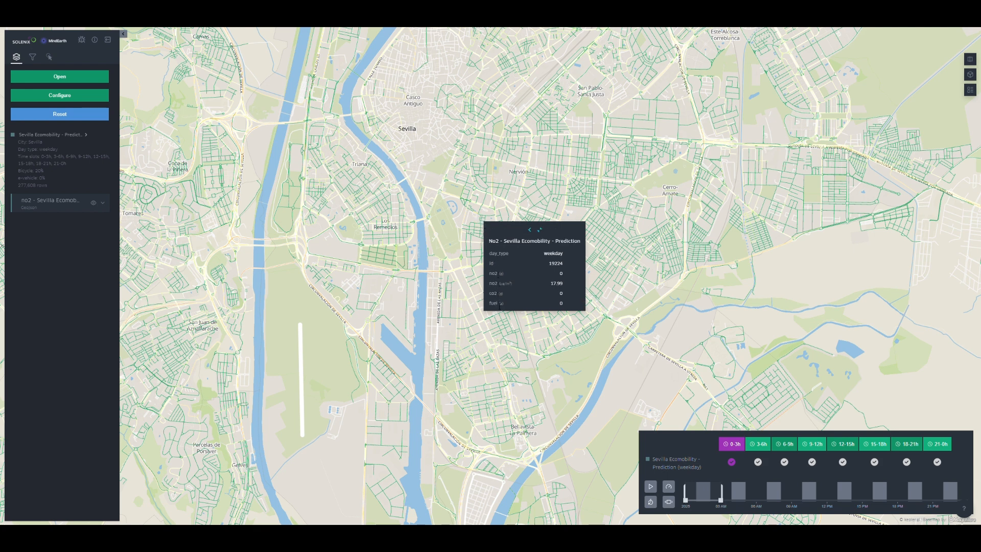
# Show the map legend for the no2 layer and move it above the timeline, clear of the help button
pyautogui.click(970, 90)
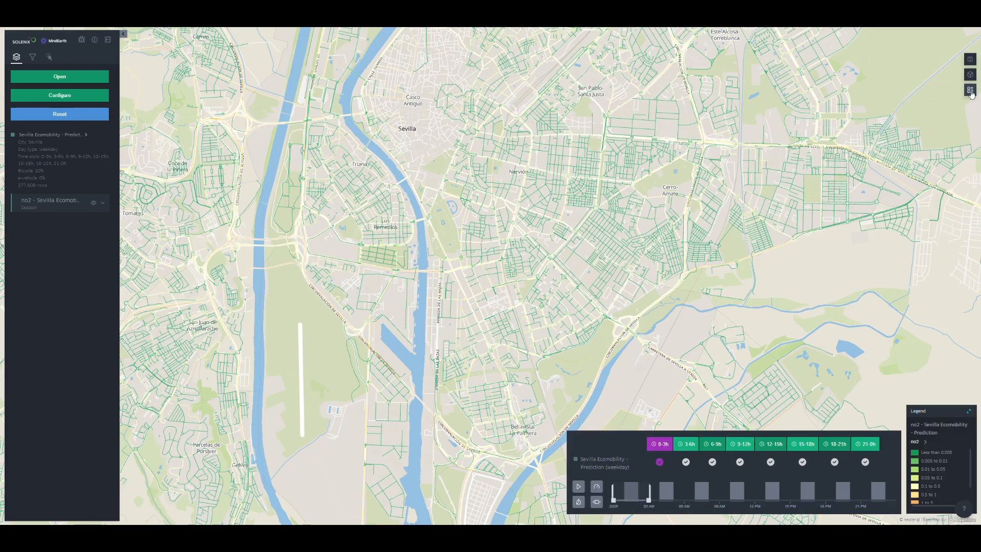
pyautogui.moveTo(947, 411)
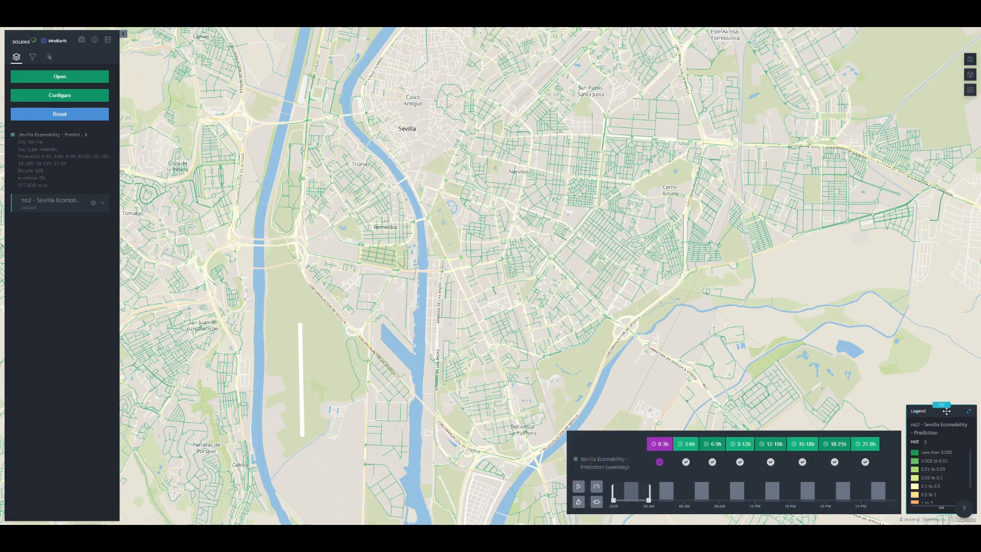
pyautogui.moveTo(946, 411); pyautogui.dragTo(939, 310)
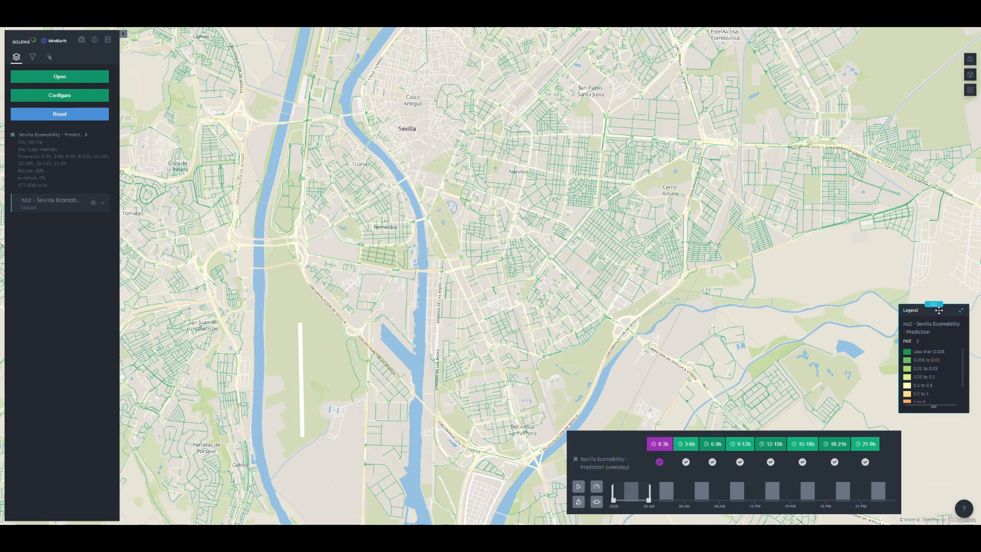
pyautogui.moveTo(963, 368)
pyautogui.mouseDown()
pyautogui.moveTo(964, 385)
pyautogui.moveTo(966, 359)
pyautogui.mouseUp()
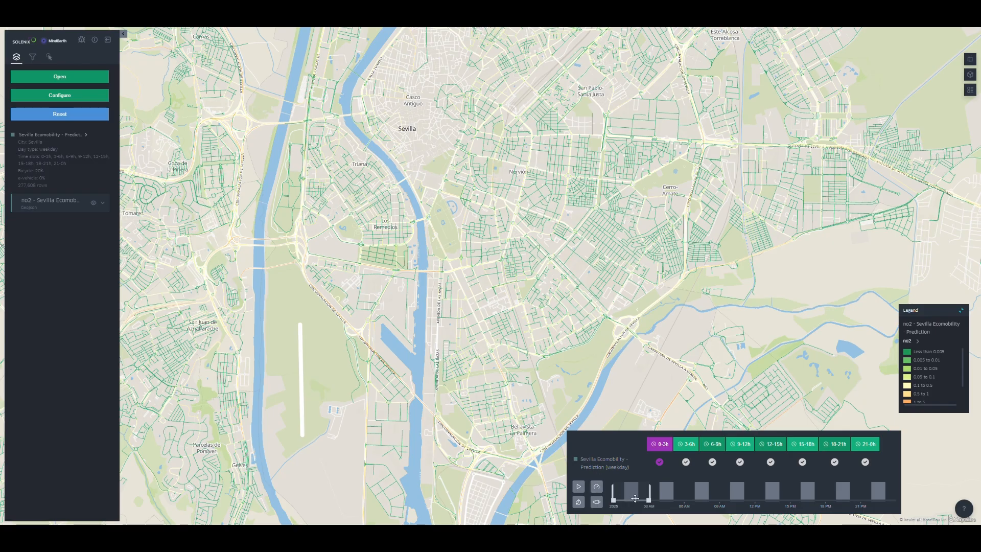
# Play and pause the time-slot animation, and set the timeline to the 18-21h slot after checking 21-0h
pyautogui.click(578, 487)
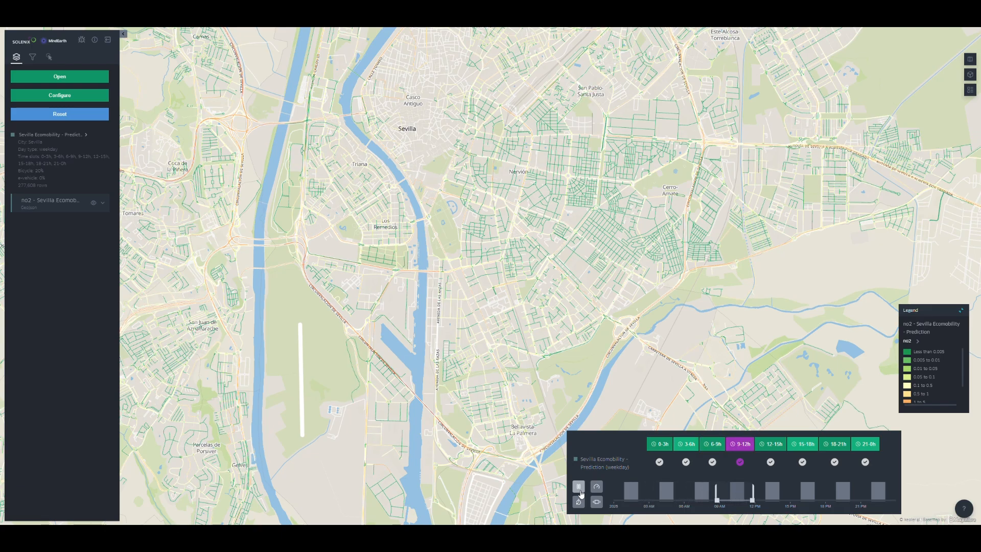
pyautogui.click(579, 488)
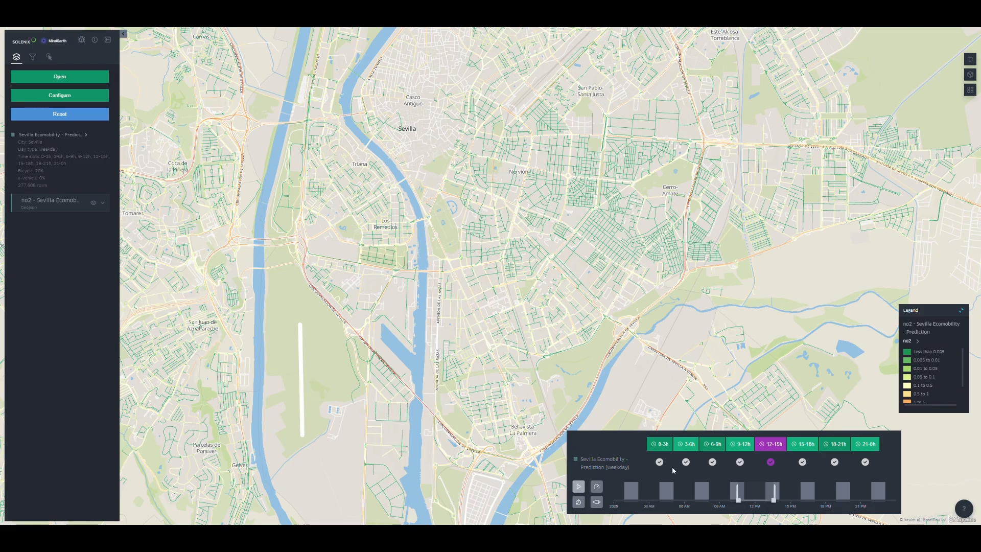
pyautogui.click(826, 446)
pyautogui.click(869, 446)
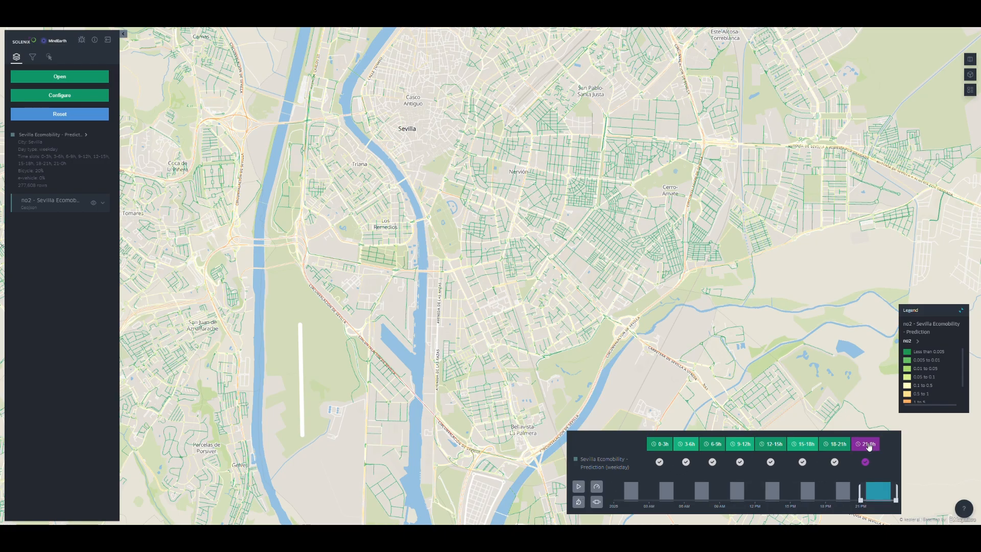
pyautogui.click(834, 448)
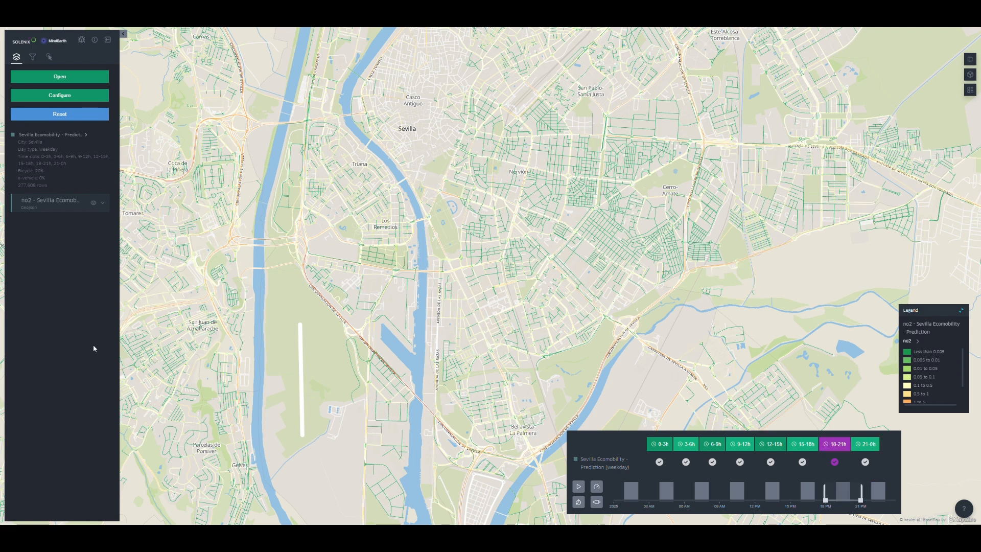
# Change the base map style to DarkMatter and centre the map on Sevilla
pyautogui.click(48, 57)
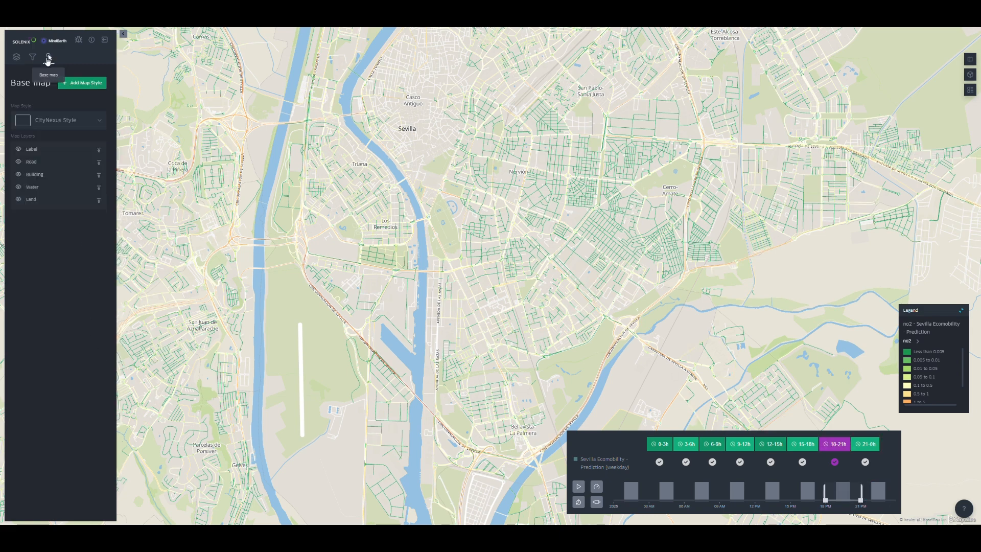
pyautogui.click(49, 120)
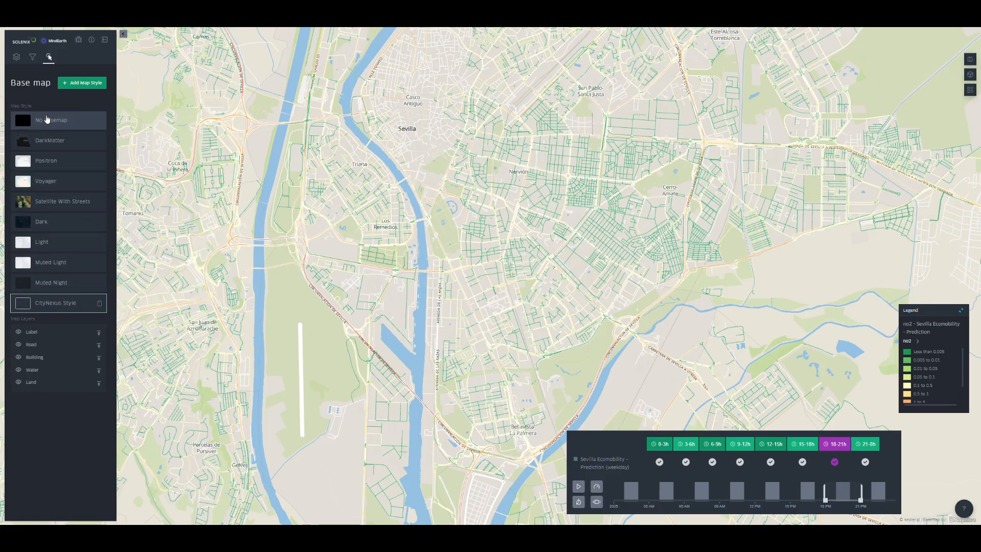
pyautogui.click(47, 141)
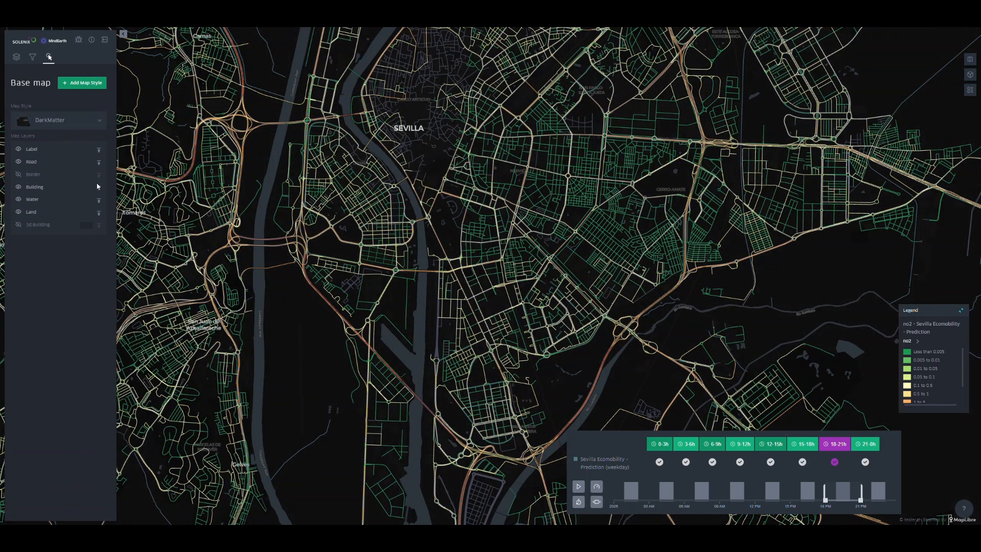
pyautogui.moveTo(528, 182); pyautogui.dragTo(622, 318)
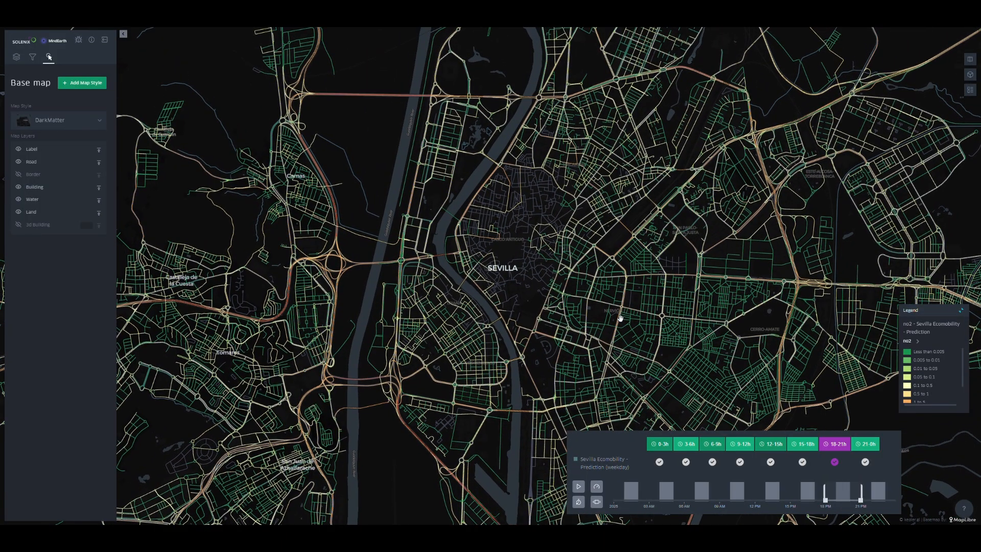
# Add the occupancy parameter to the visualization and toggle its layer off and on to compare it with no2
pyautogui.click(18, 59)
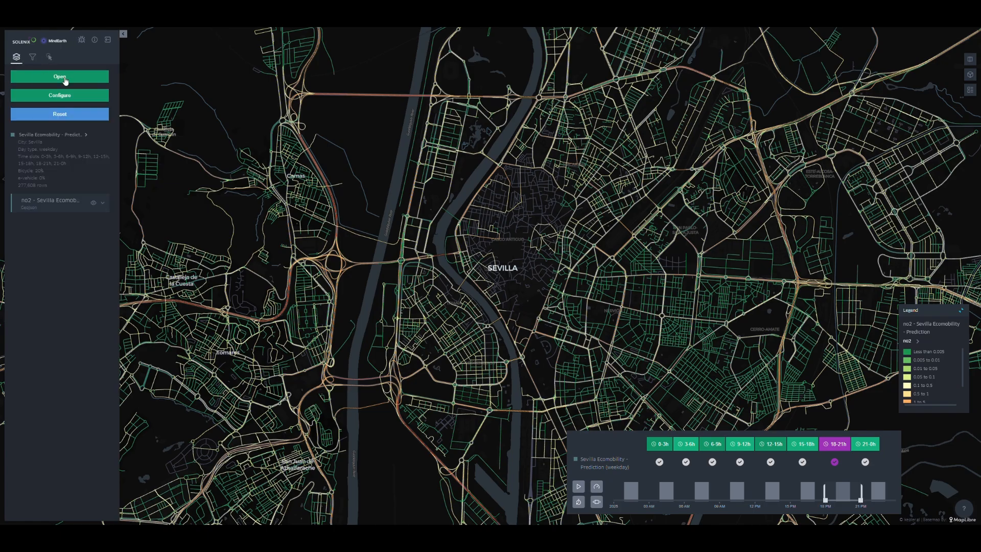
pyautogui.click(65, 99)
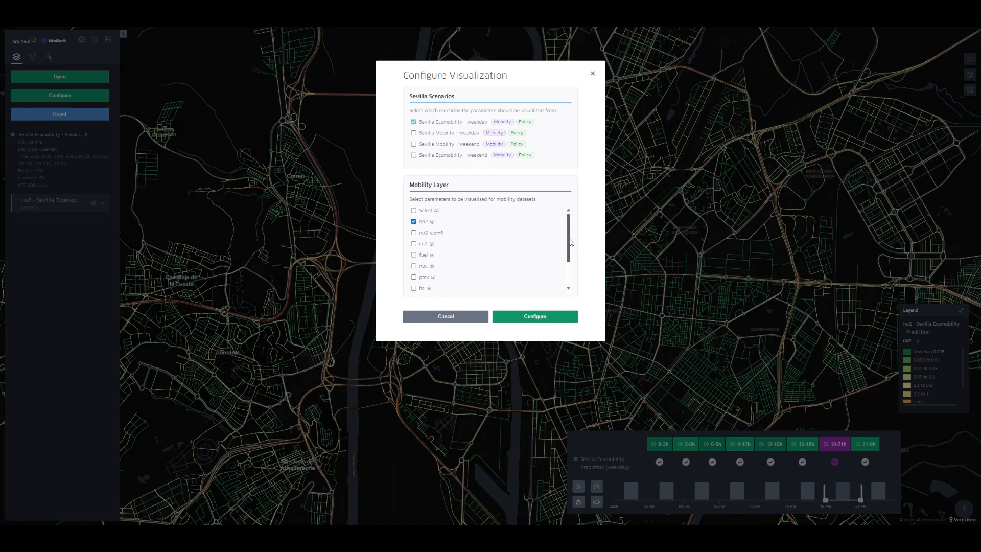
pyautogui.moveTo(568, 240); pyautogui.dragTo(569, 261)
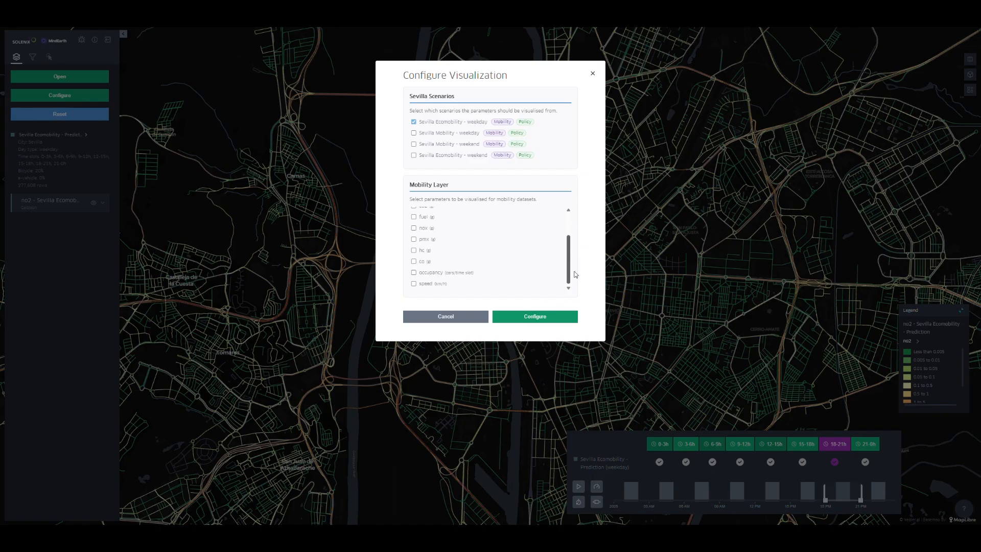
pyautogui.click(466, 273)
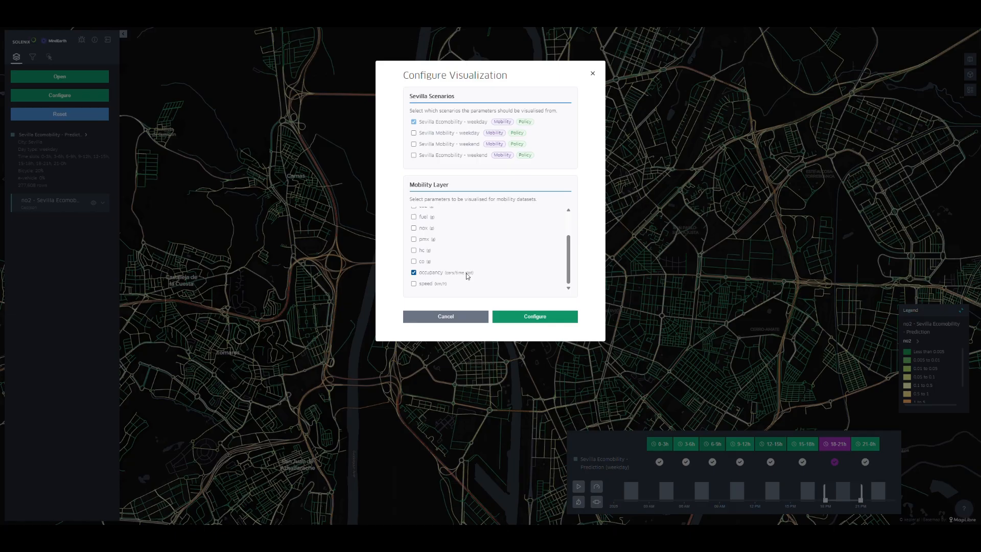
pyautogui.click(525, 319)
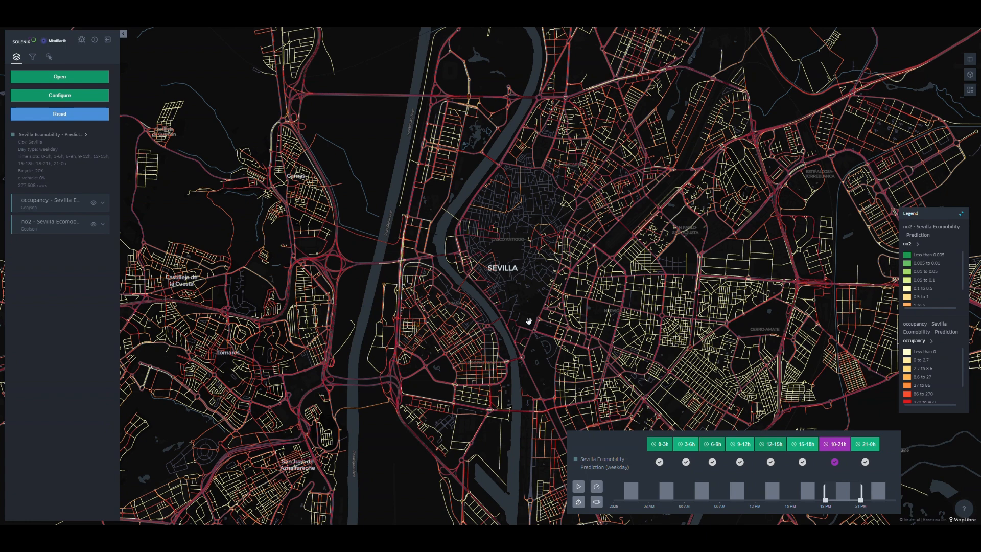
pyautogui.click(94, 203)
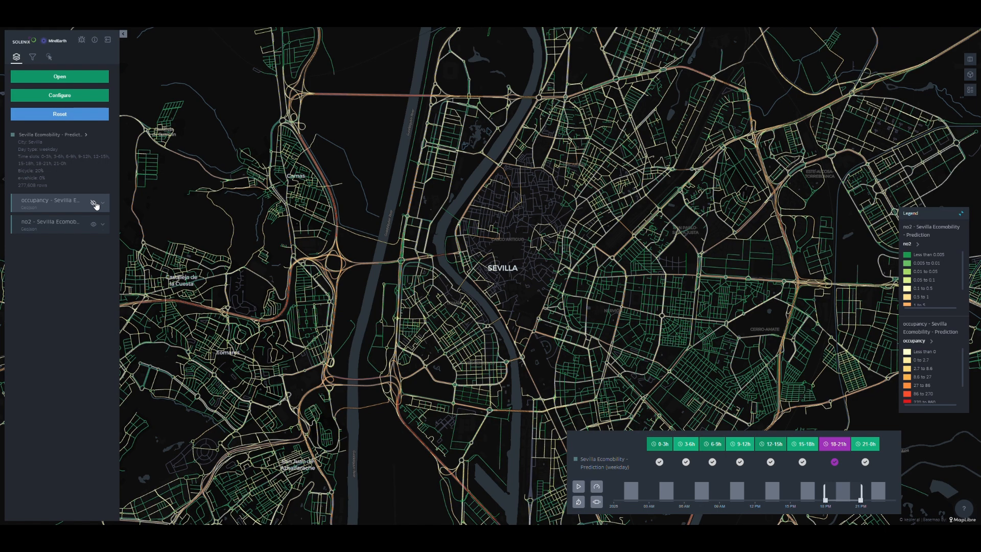
pyautogui.click(94, 203)
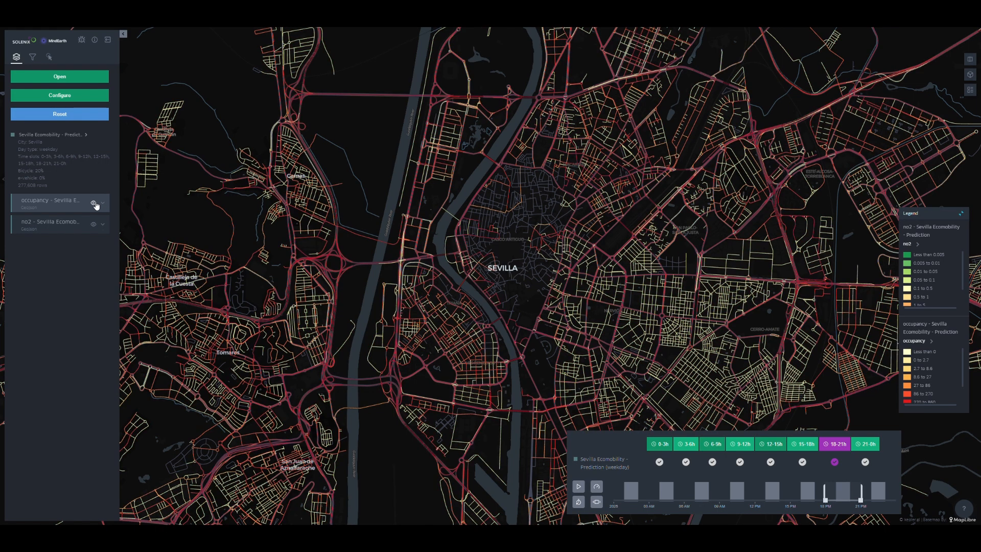
# Switch to the dual map view and move the legend lower, beside the timeline
pyautogui.click(974, 64)
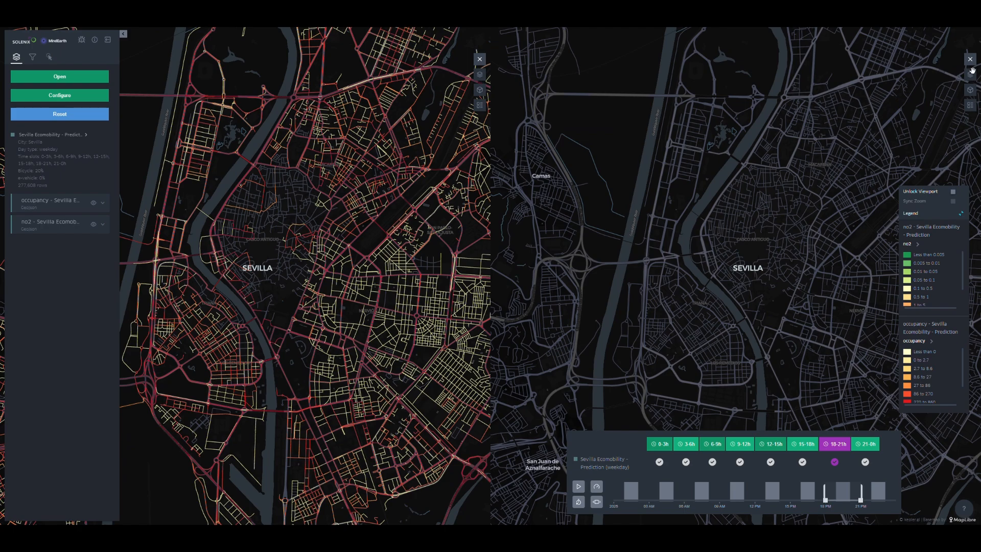
pyautogui.moveTo(804, 238); pyautogui.dragTo(770, 236)
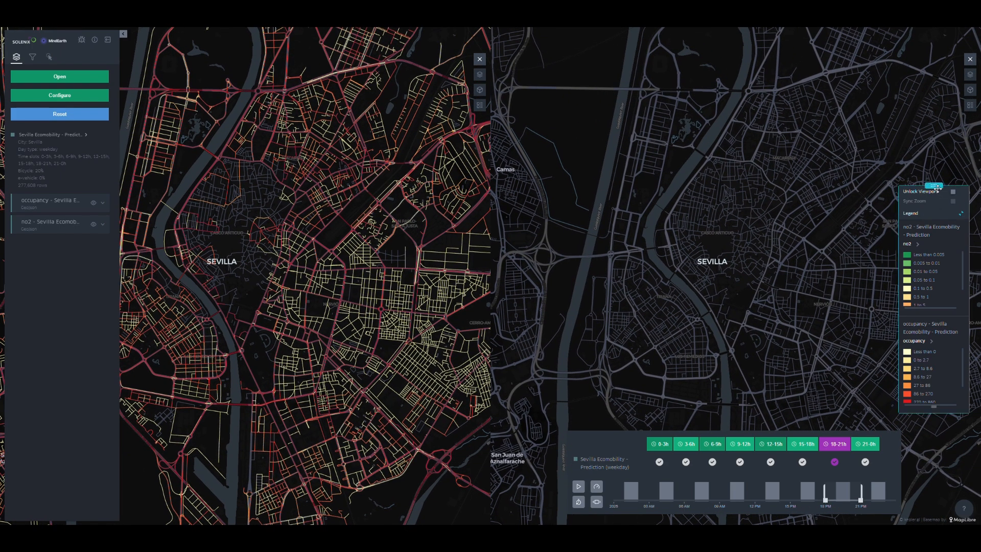
pyautogui.moveTo(937, 189); pyautogui.dragTo(941, 278)
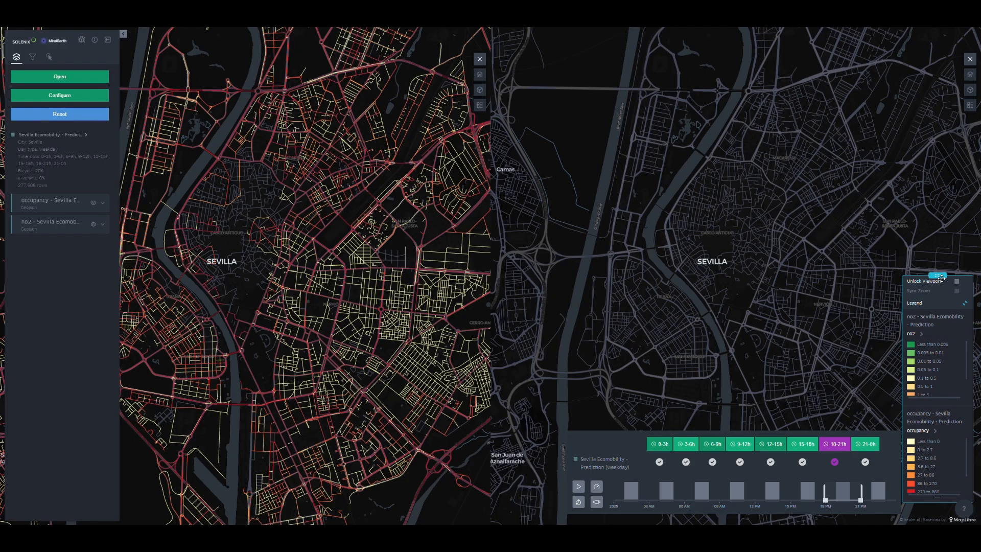
# Show only the no2 layer in the first map and only the occupancy layer in the second map
pyautogui.click(480, 75)
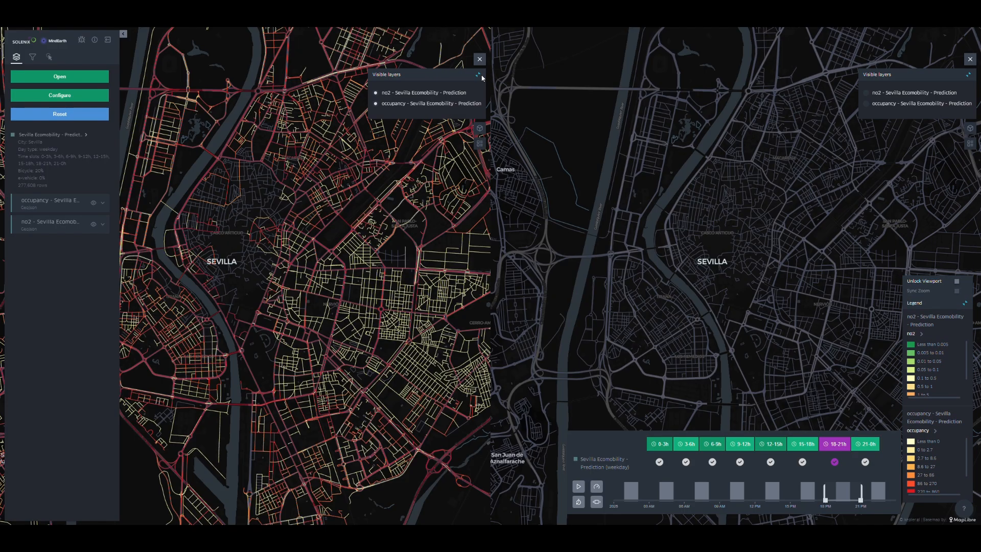
pyautogui.click(431, 106)
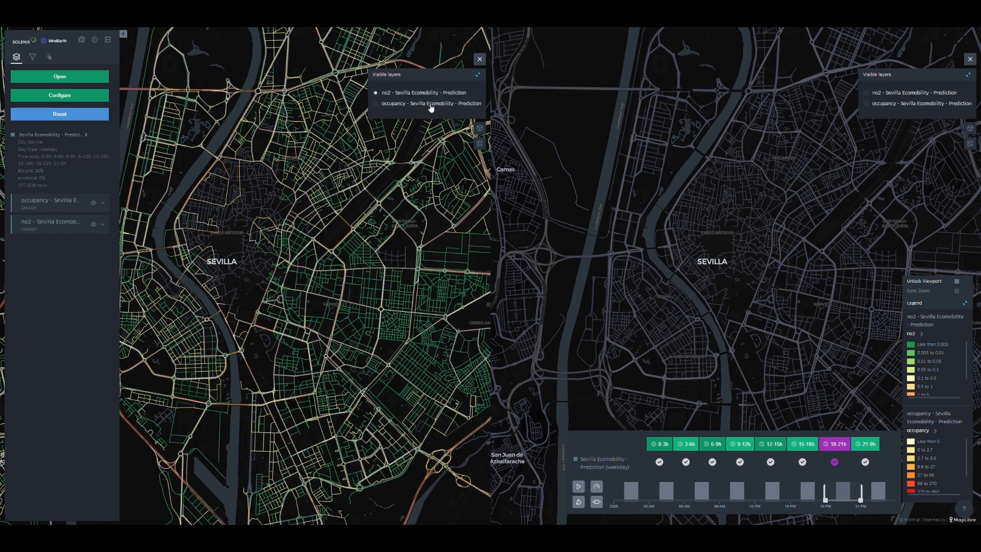
pyautogui.click(875, 105)
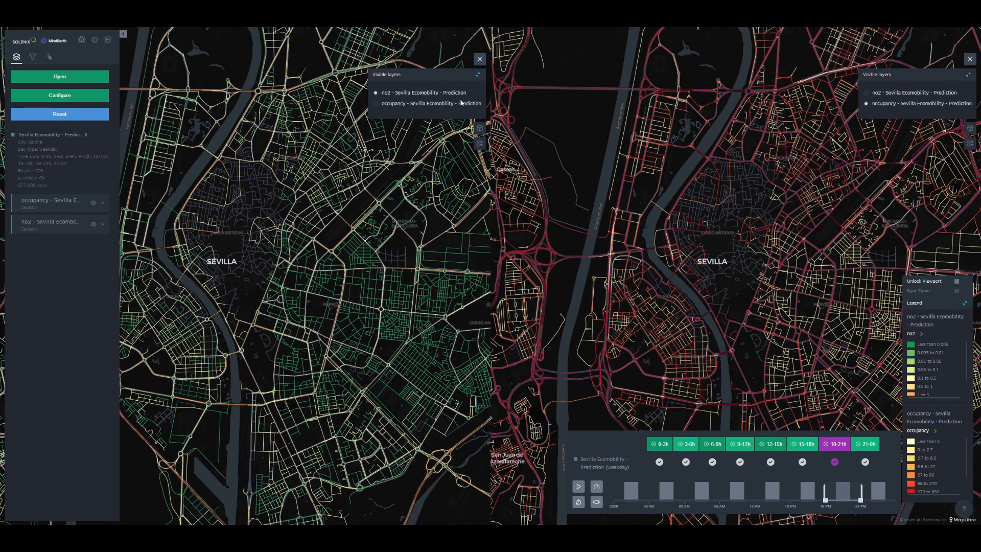
pyautogui.click(479, 76)
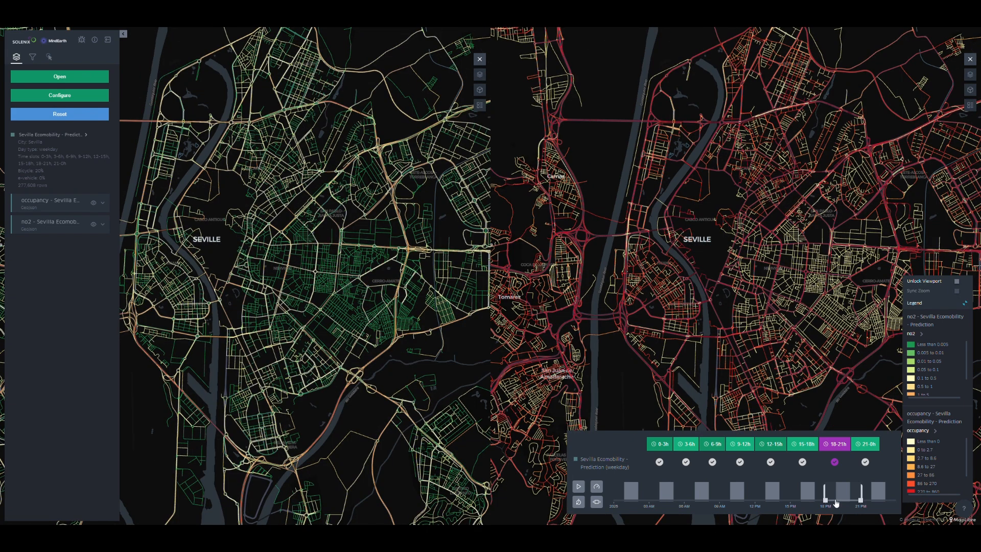
# Reset the timeline to the 0-3h time slot
pyautogui.moveTo(836, 501); pyautogui.dragTo(577, 502)
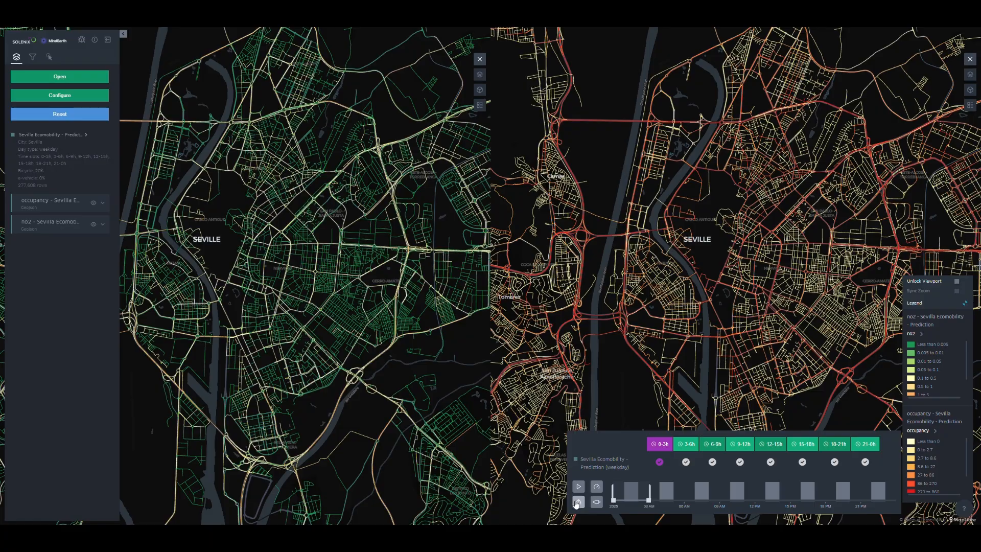
# Play the Sevilla time-slot animation from 0-3h in both maps and adjust its playback speed
pyautogui.click(579, 487)
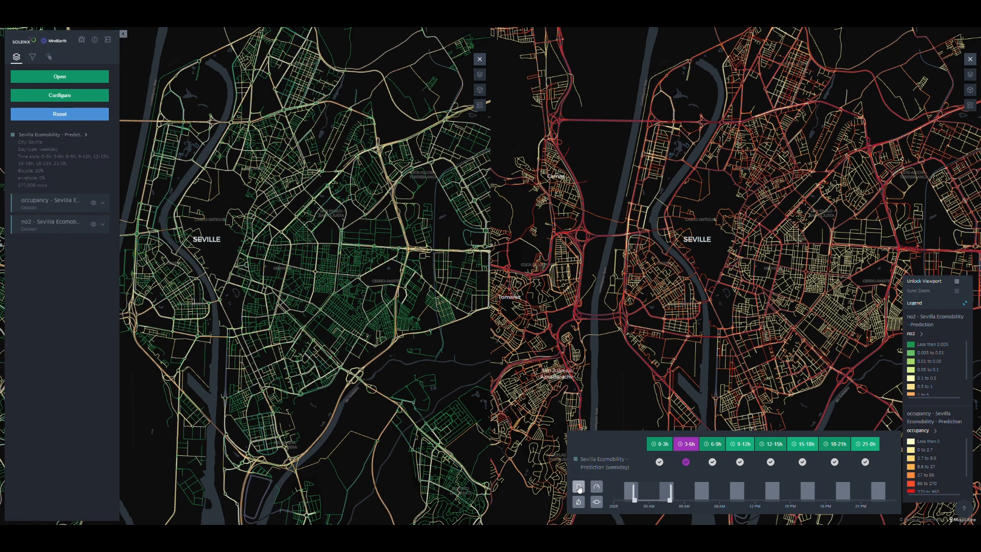
pyautogui.click(580, 502)
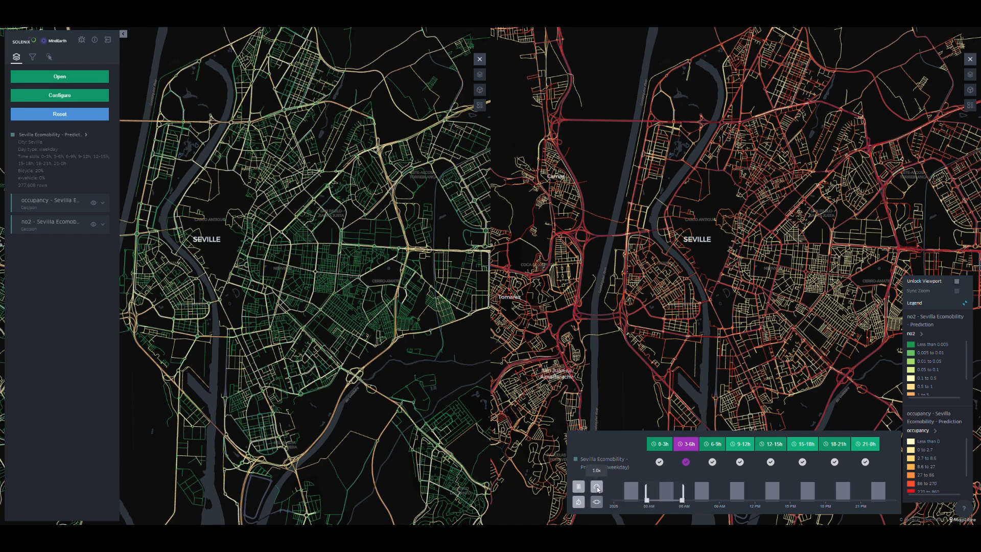
pyautogui.click(597, 487)
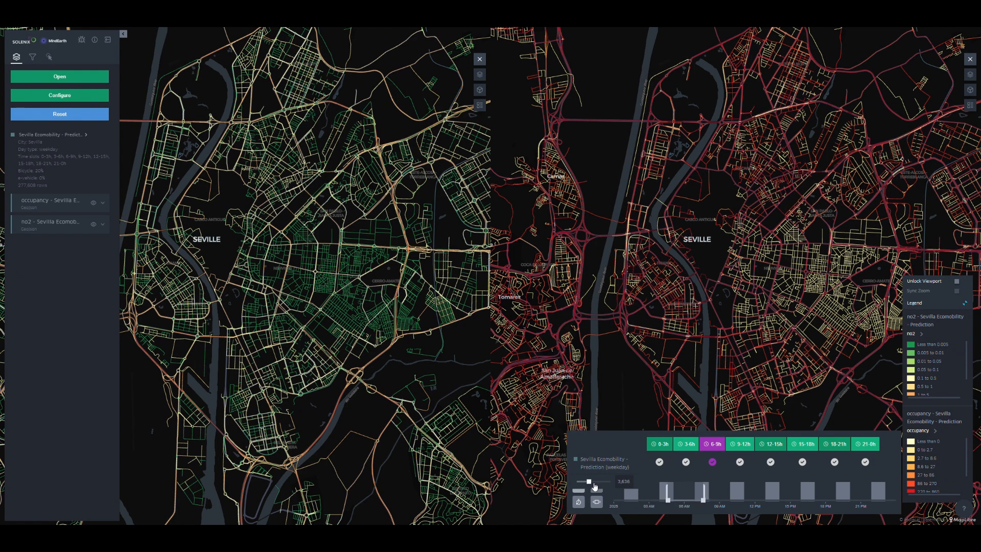
pyautogui.click(594, 483)
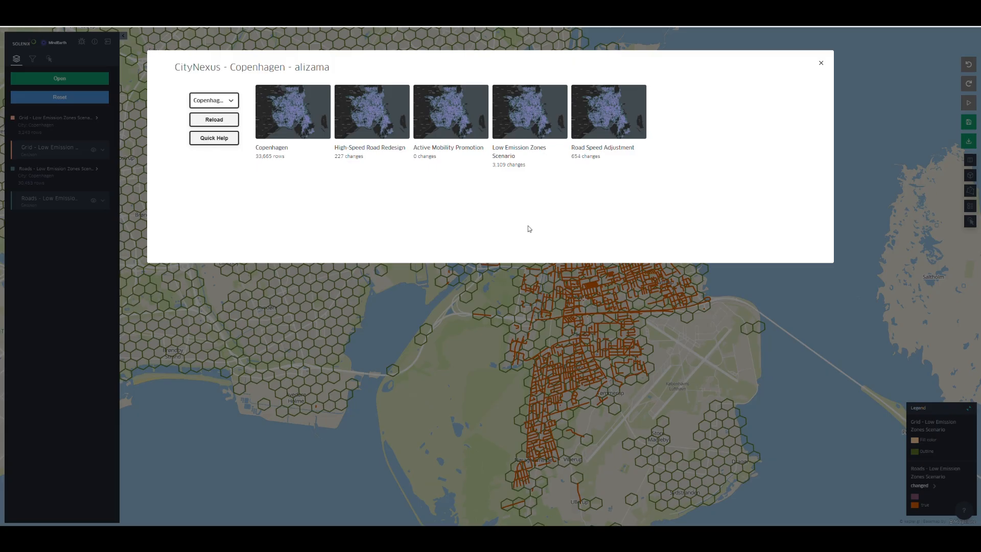
# Load Copenhagen's Low Emission Zones Scenario and hide its grid layer so only the roads show
pyautogui.click(526, 114)
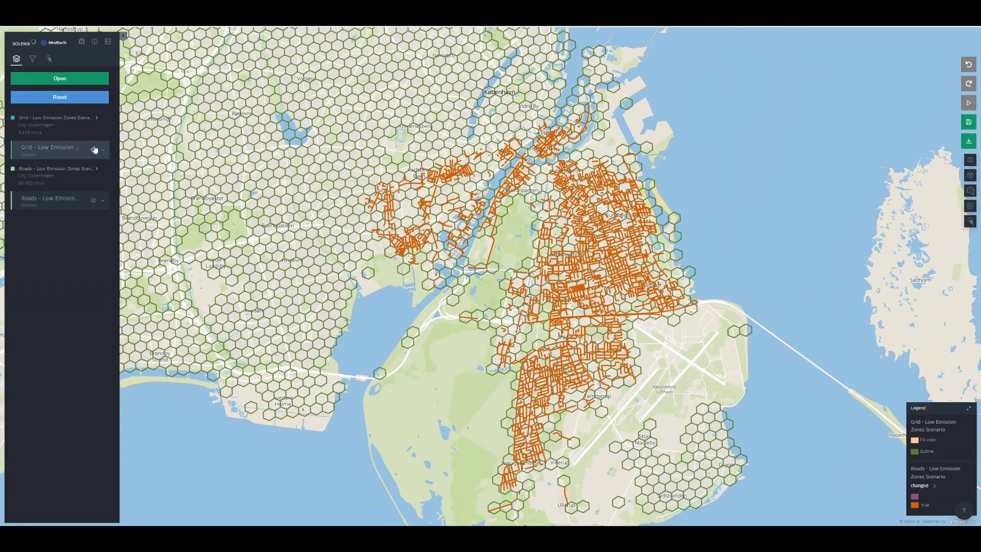
pyautogui.click(94, 149)
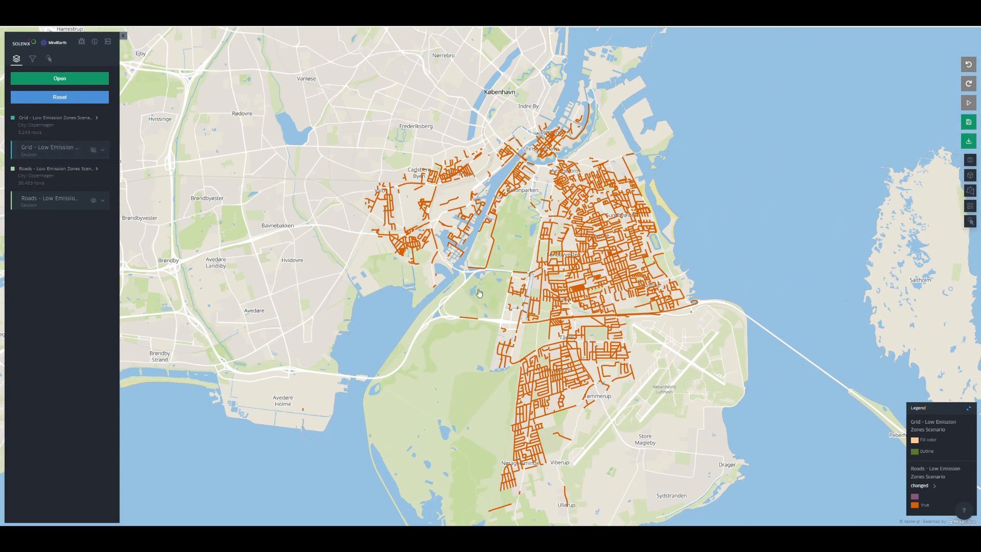
# Inspect the attributes of a changed road near Sundbyøster and of the long changed road along the park's western edge
pyautogui.scroll(3, 600, 225)
pyautogui.click(601, 225)
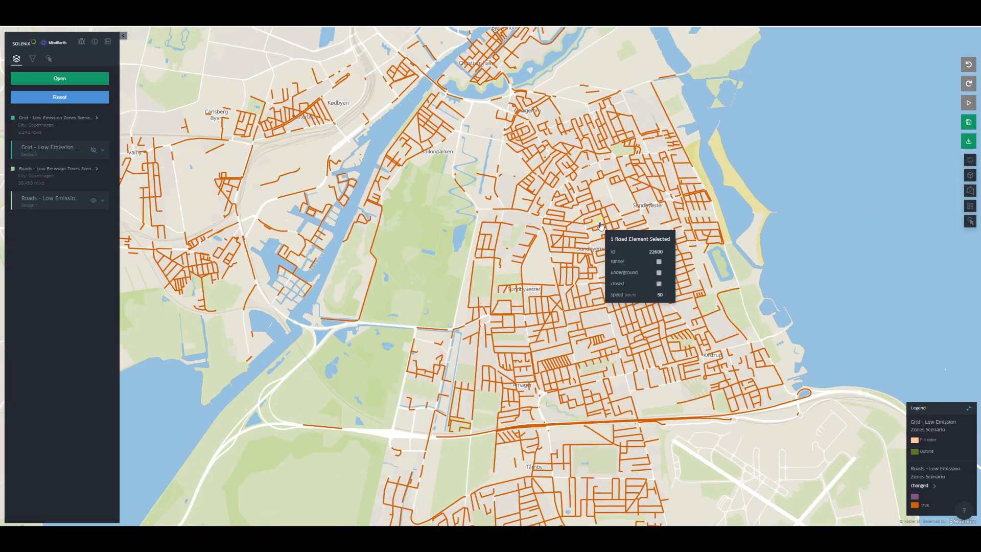
pyautogui.click(598, 213)
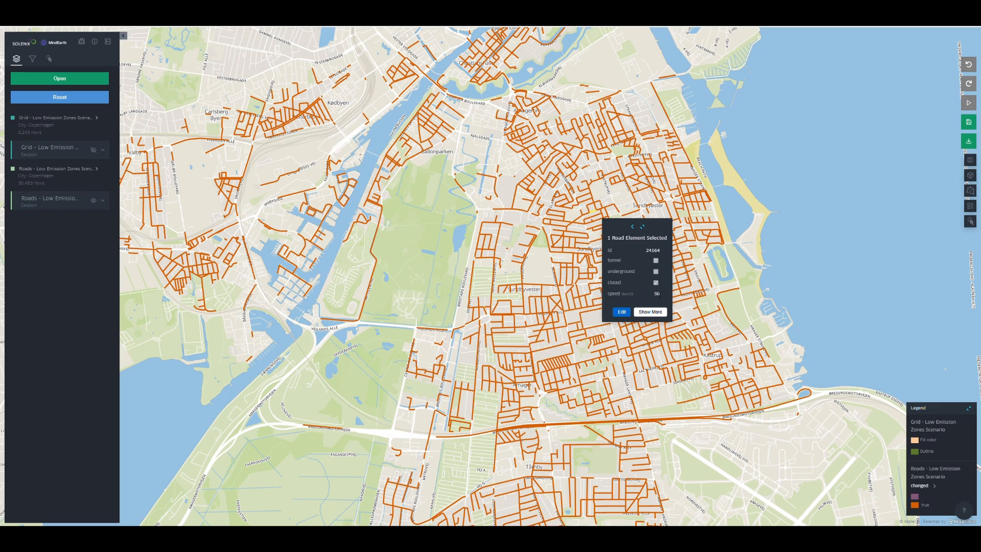
pyautogui.click(633, 227)
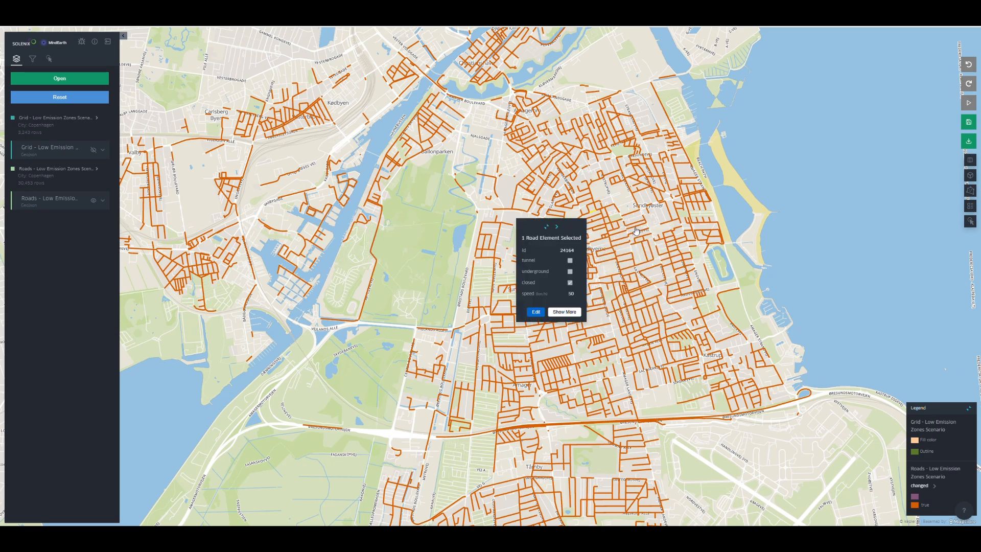
pyautogui.click(374, 292)
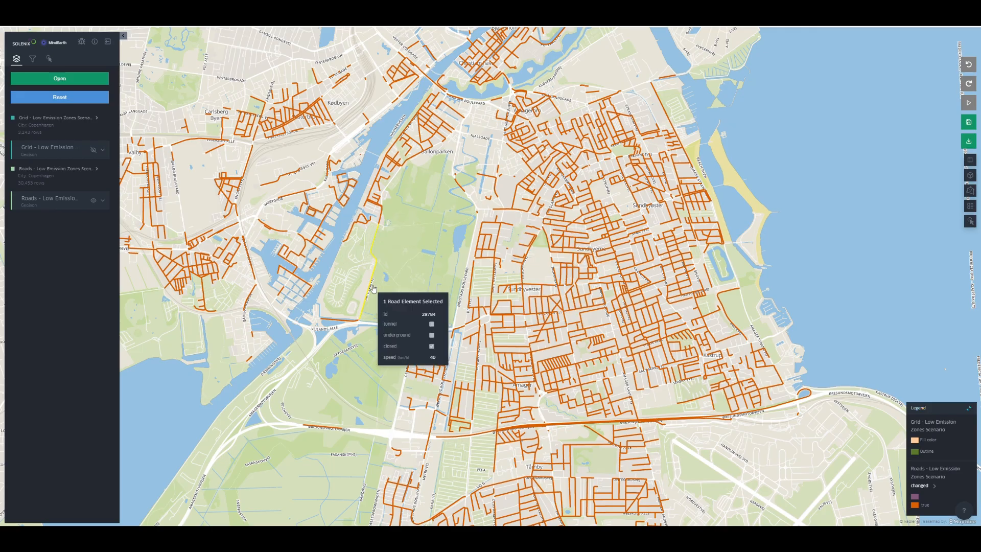
pyautogui.click(374, 288)
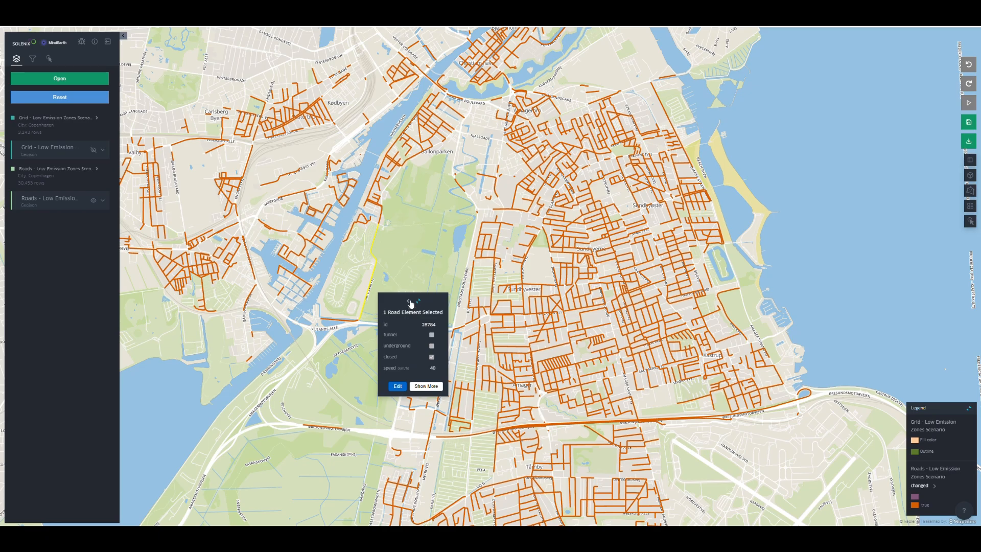
pyautogui.scroll(-4, 502, 266)
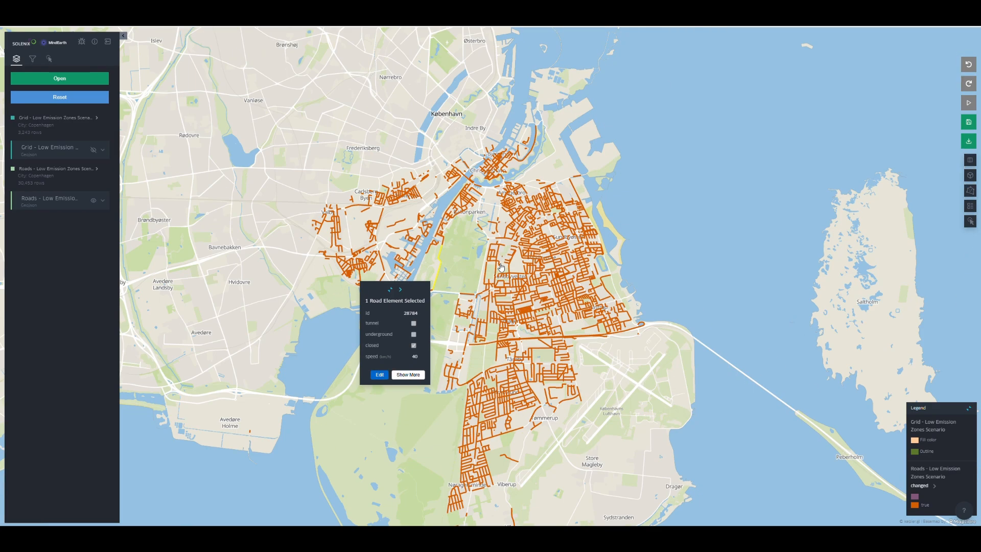
# Show the Low Emission Zones Scenario's prediction results and load the Copenhagen LEZ weekday mobility prediction
pyautogui.click(88, 83)
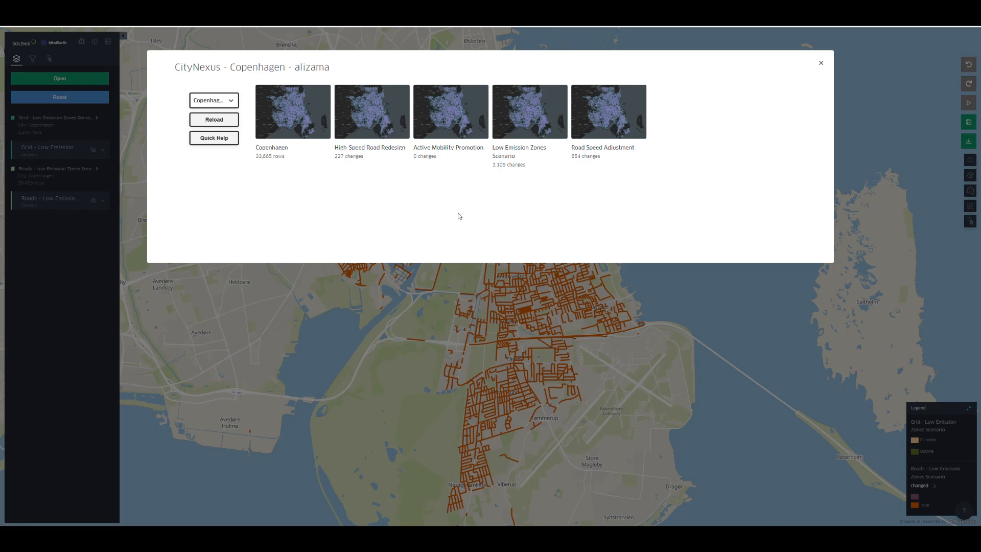
pyautogui.click(522, 153)
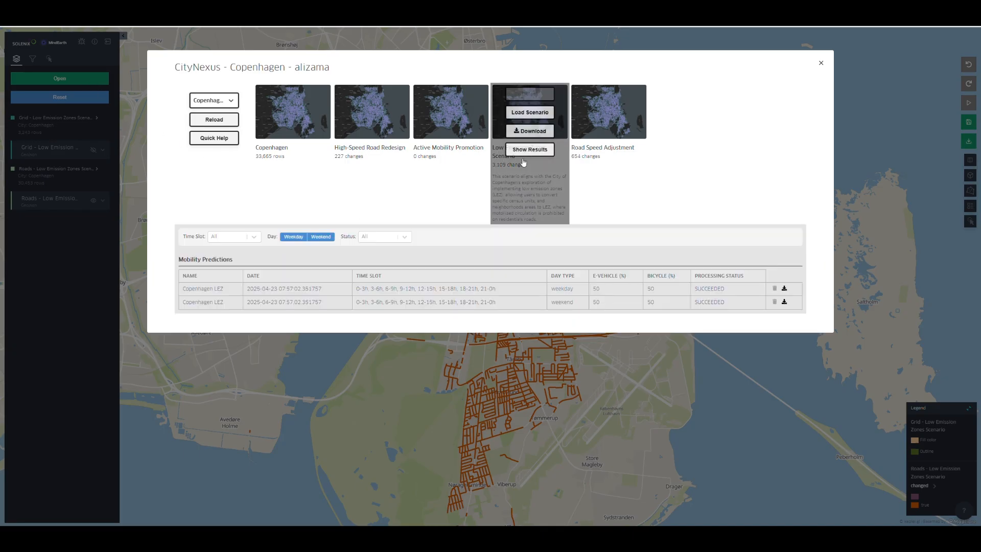
pyautogui.click(521, 291)
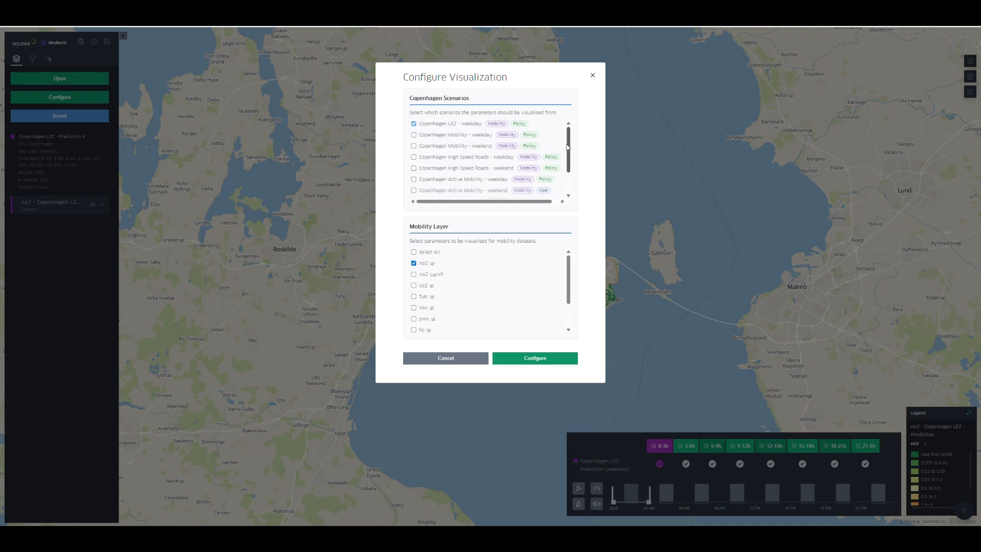
# Add the Copenhagen Mobility - weekday scenario and the occupancy parameter to the visualization alongside no2
pyautogui.scroll(-1, 569, 148)
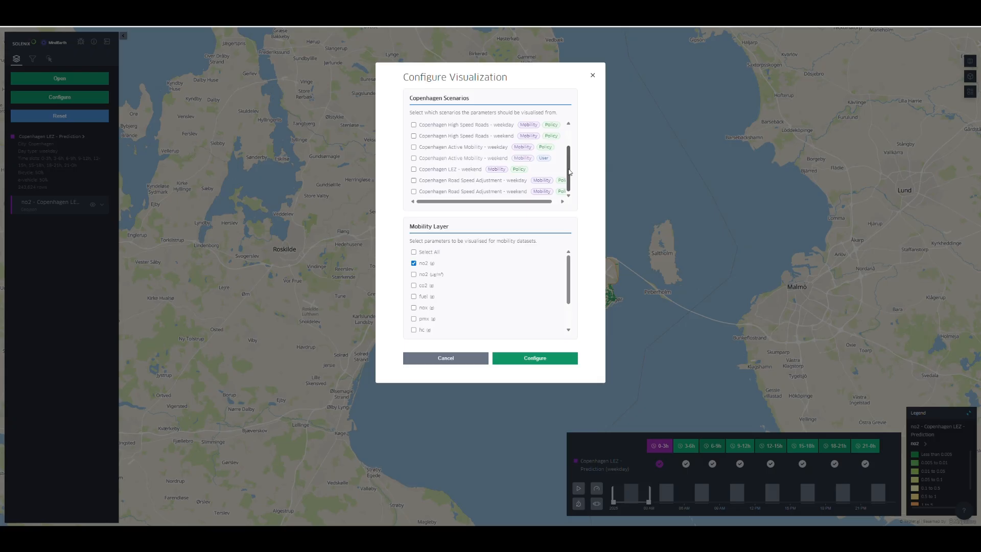
pyautogui.scroll(1, 570, 147)
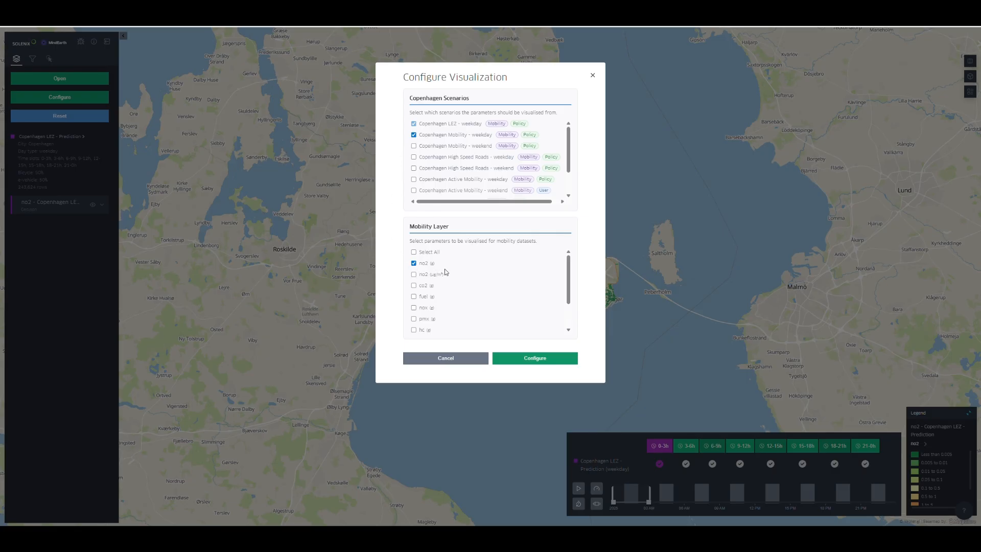
pyautogui.scroll(-2, 444, 269)
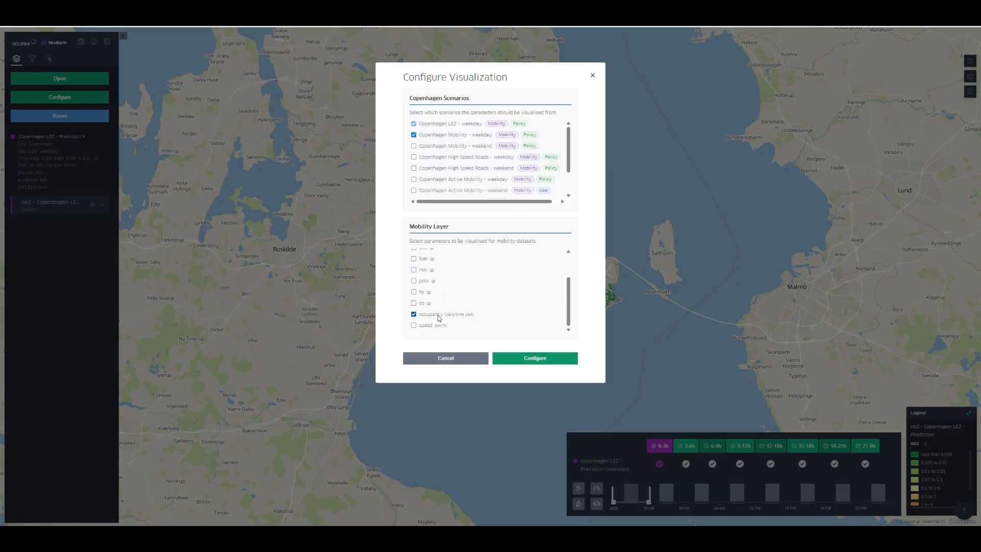
pyautogui.click(544, 358)
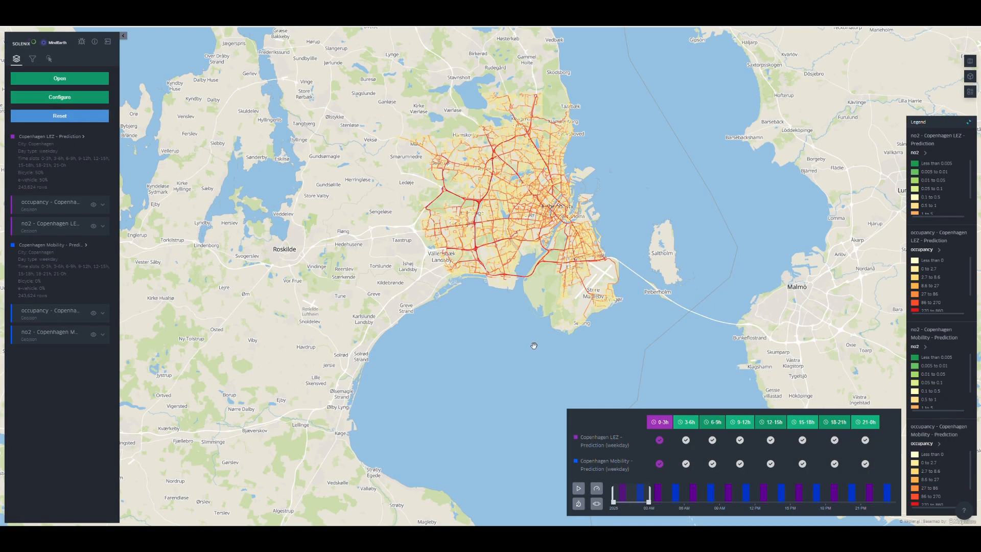
# Change the base map style to DarkMatter and return to the layer list
pyautogui.click(50, 59)
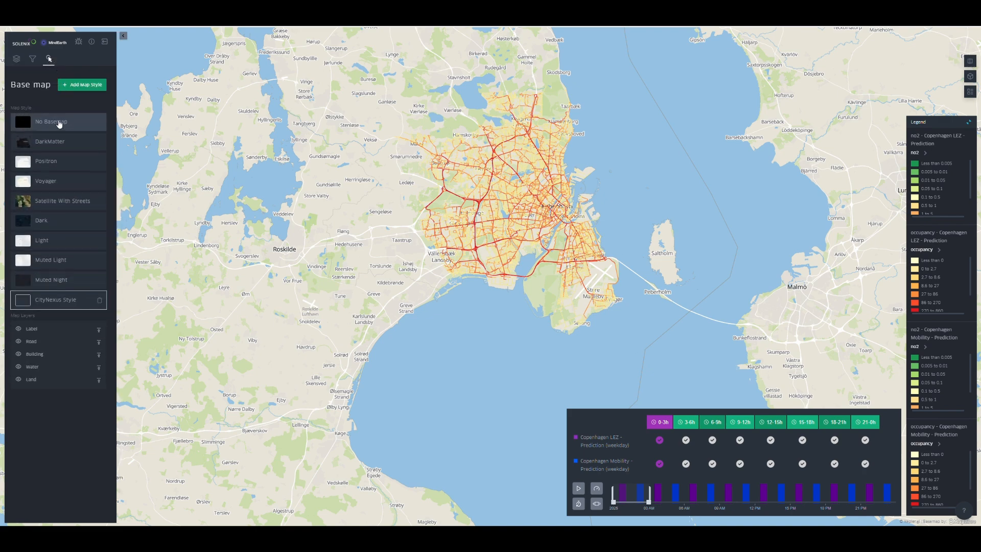
pyautogui.click(60, 142)
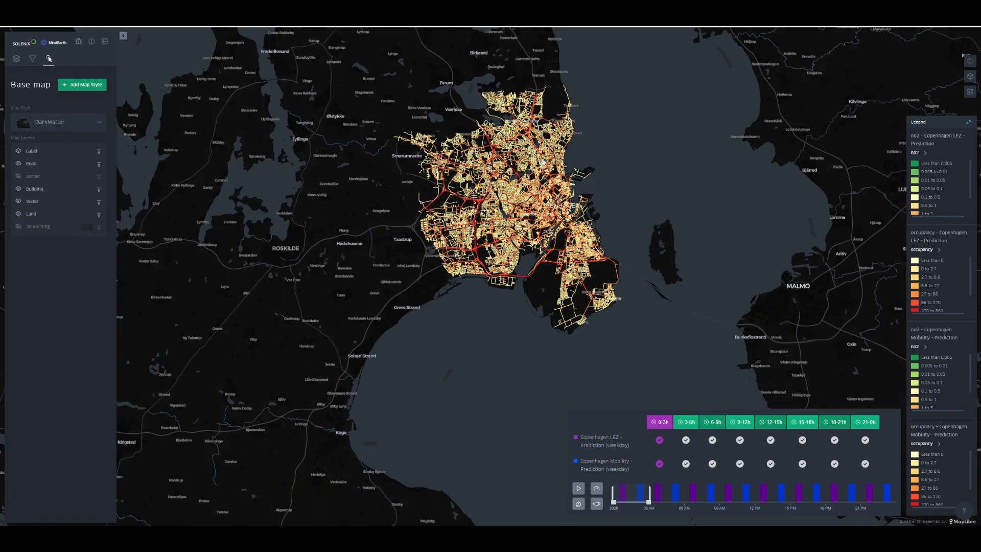
pyautogui.scroll(5, 581, 174)
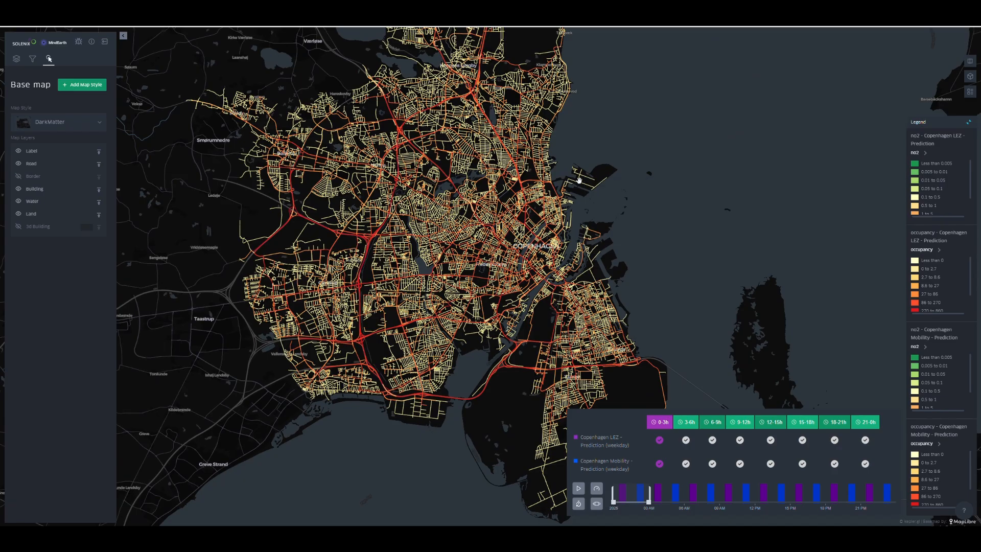
pyautogui.moveTo(598, 180); pyautogui.dragTo(552, 170)
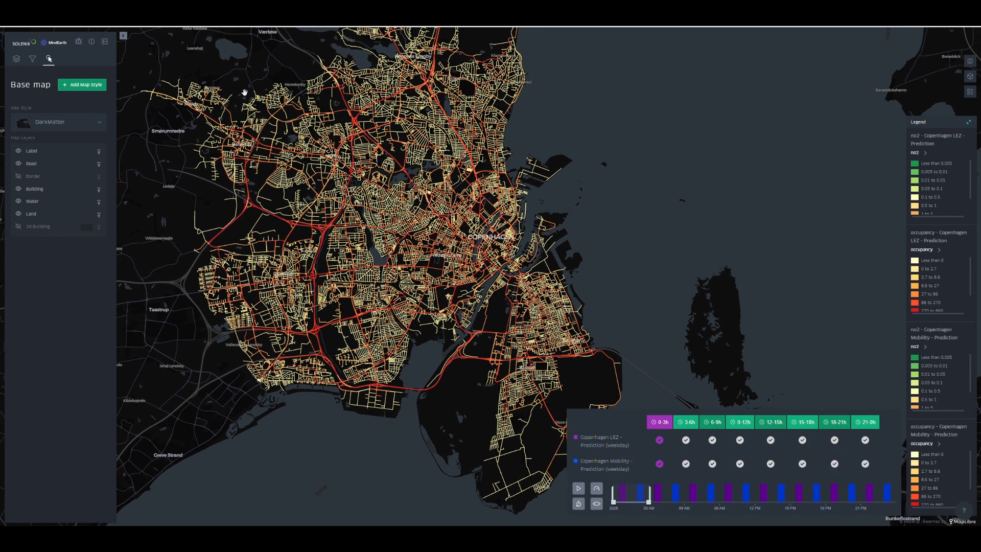
pyautogui.click(16, 59)
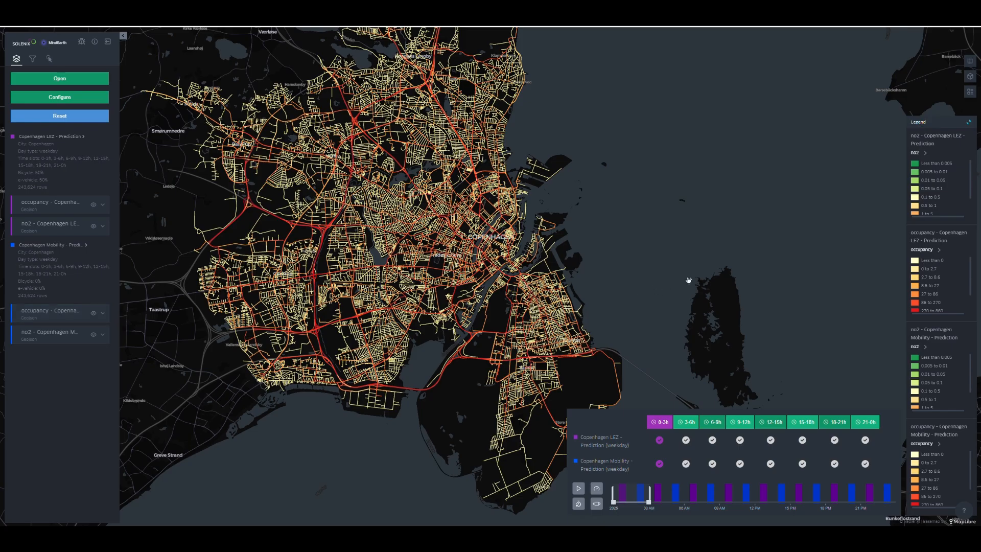
# Switch to dual maps, showing only no2 for Copenhagen LEZ in the first and only no2 for Copenhagen Mobility in the second
pyautogui.click(970, 61)
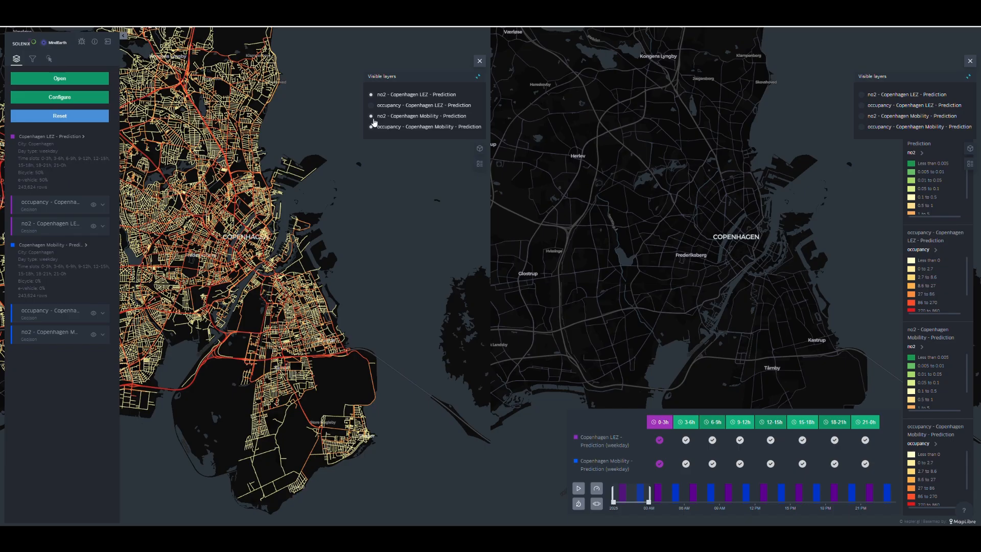
pyautogui.click(373, 127)
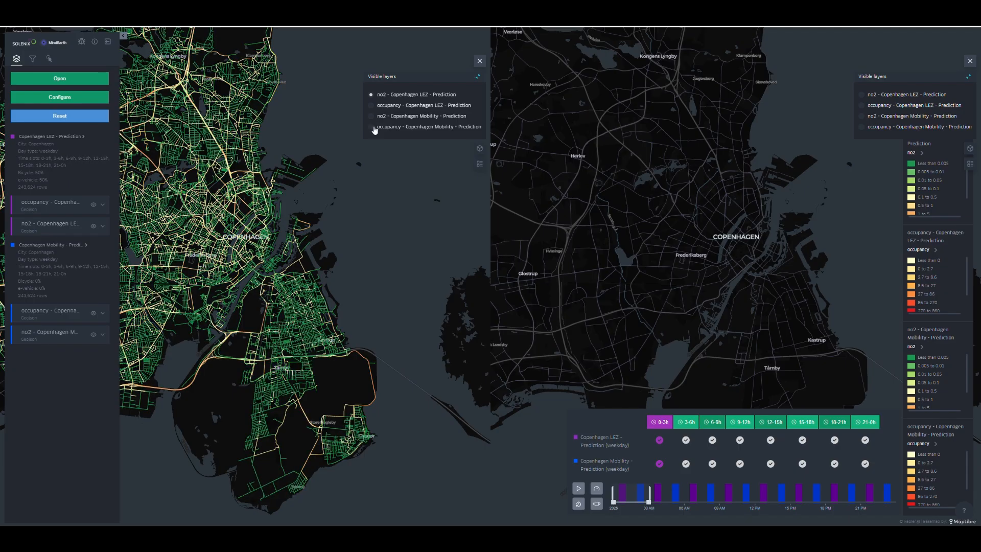
pyautogui.click(862, 117)
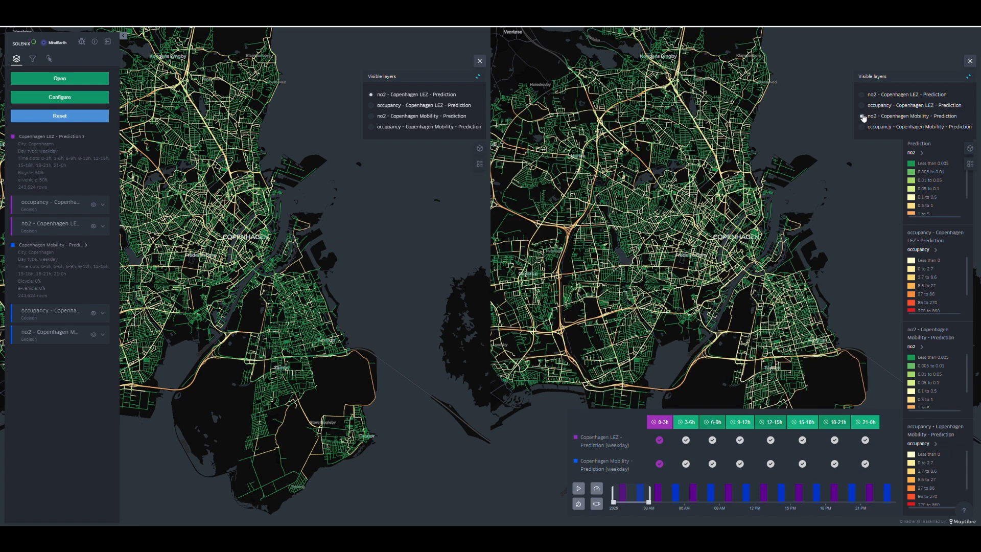
pyautogui.click(970, 79)
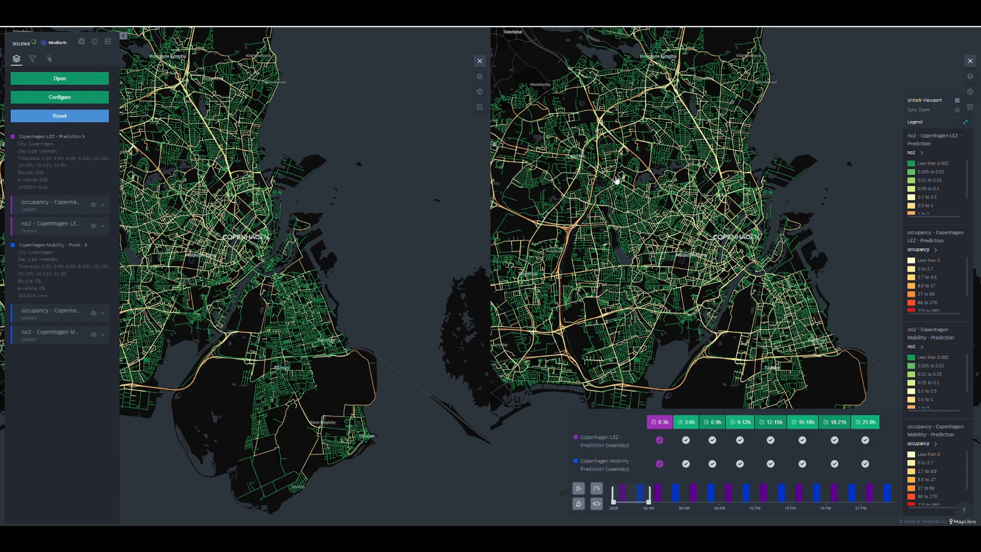
# Compare no2 around southern Copenhagen by adjusting the playback speed, playing the time slots and pausing at 12-15h
pyautogui.scroll(-2, 613, 181)
pyautogui.moveTo(225, 220); pyautogui.dragTo(372, 239)
pyautogui.scroll(3, 574, 252)
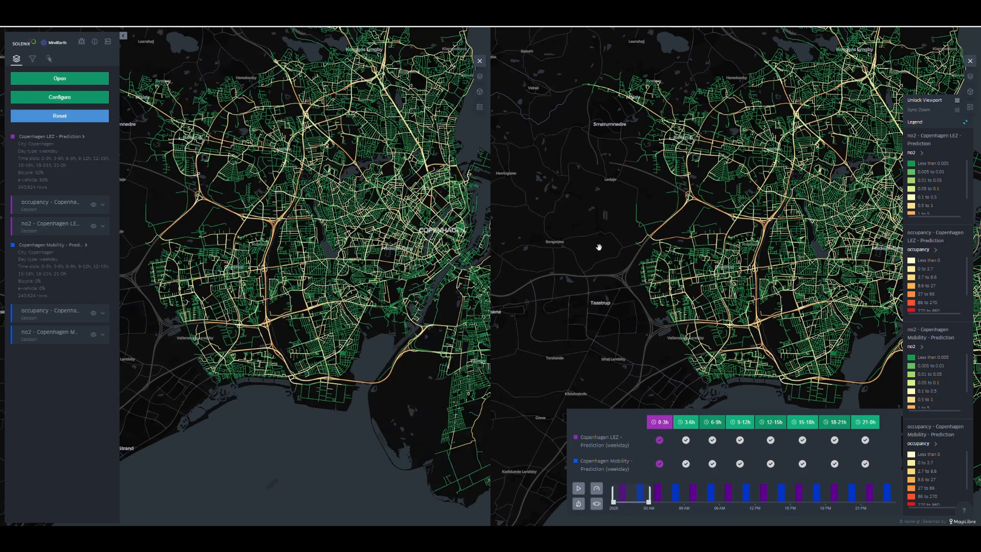
pyautogui.moveTo(526, 249); pyautogui.dragTo(518, 219)
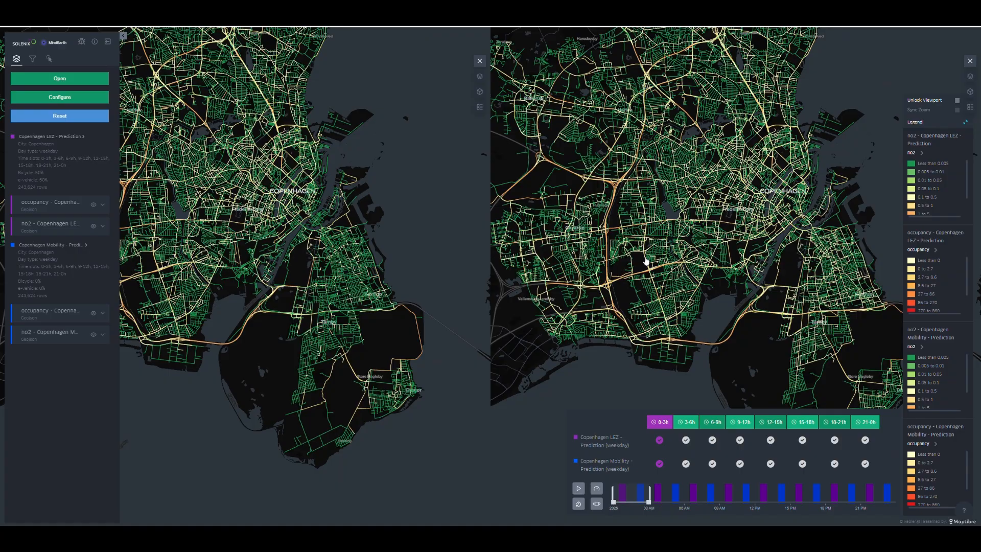
pyautogui.moveTo(646, 261); pyautogui.dragTo(528, 206)
pyautogui.scroll(3, 665, 235)
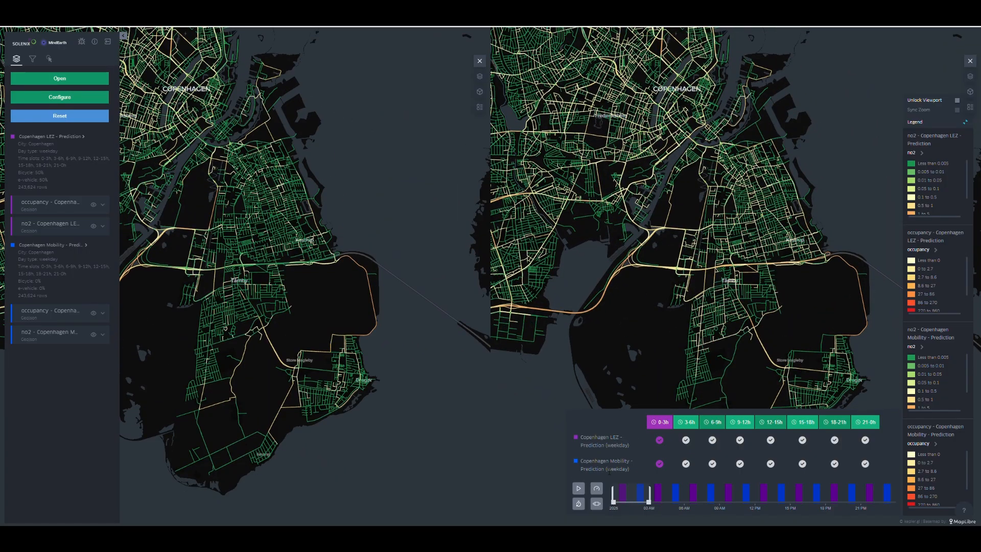
pyautogui.click(597, 488)
pyautogui.moveTo(580, 484); pyautogui.dragTo(599, 488)
pyautogui.click(580, 491)
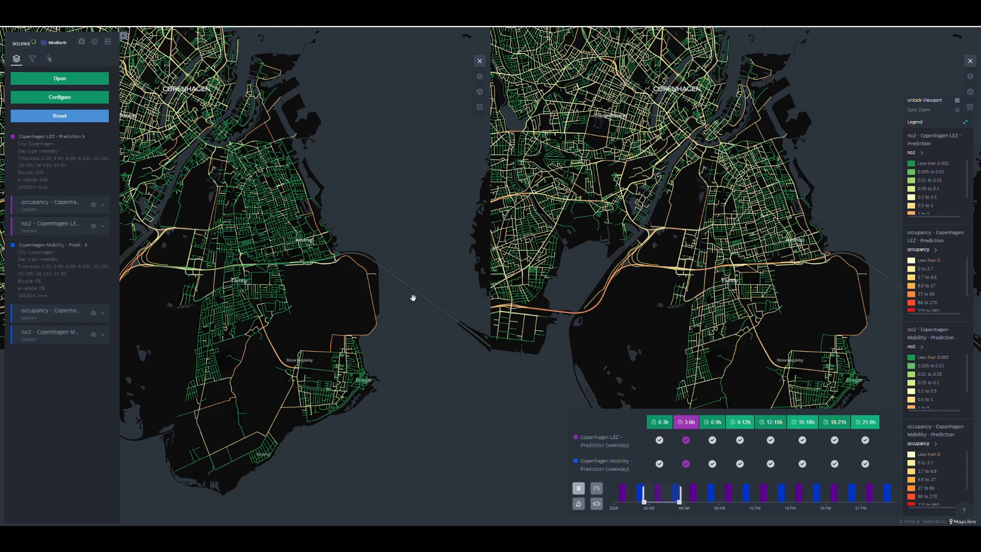
pyautogui.click(579, 489)
# Inspect the no2 details of one Sundbyvester road in the Copenhagen Mobility map and the same road in the LEZ map
pyautogui.scroll(6, 715, 191)
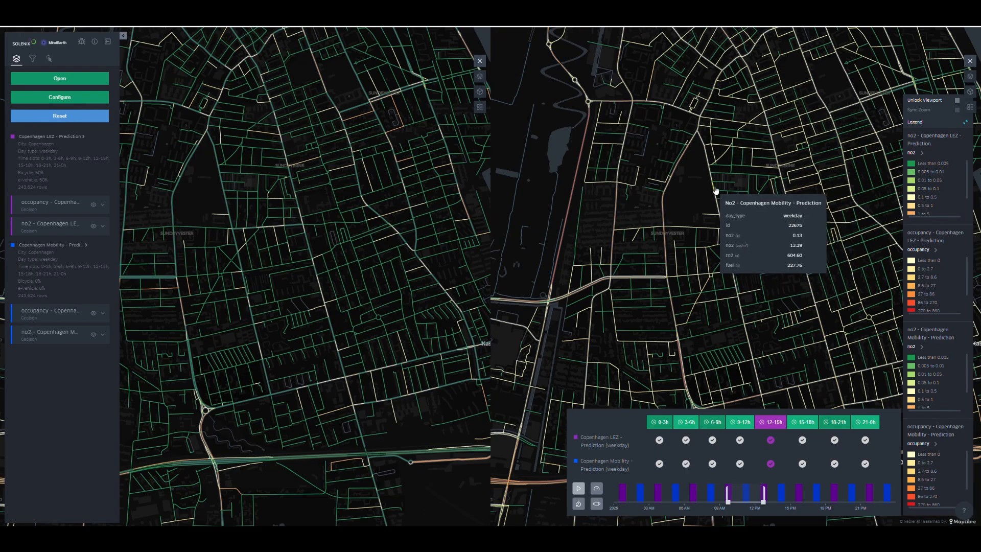
pyautogui.click(715, 190)
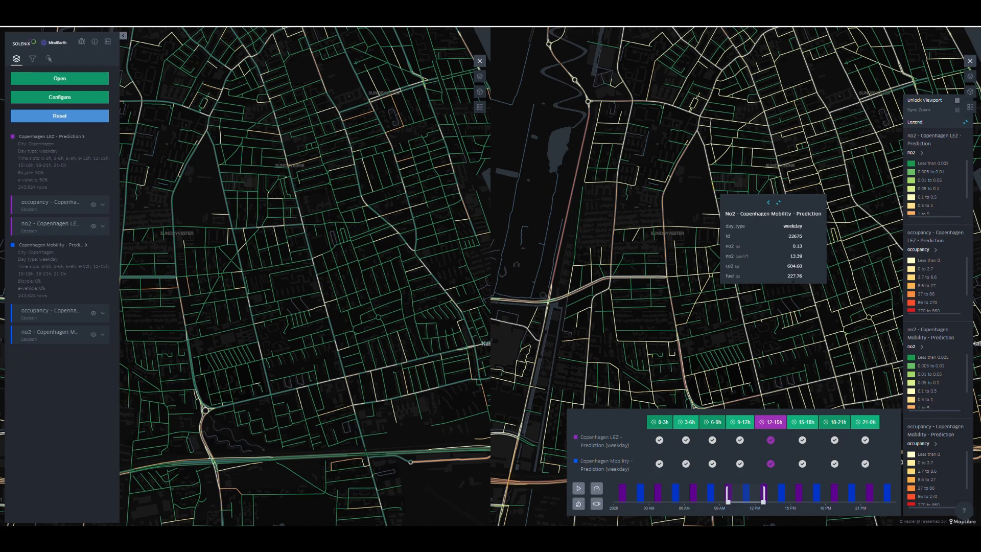
pyautogui.click(225, 185)
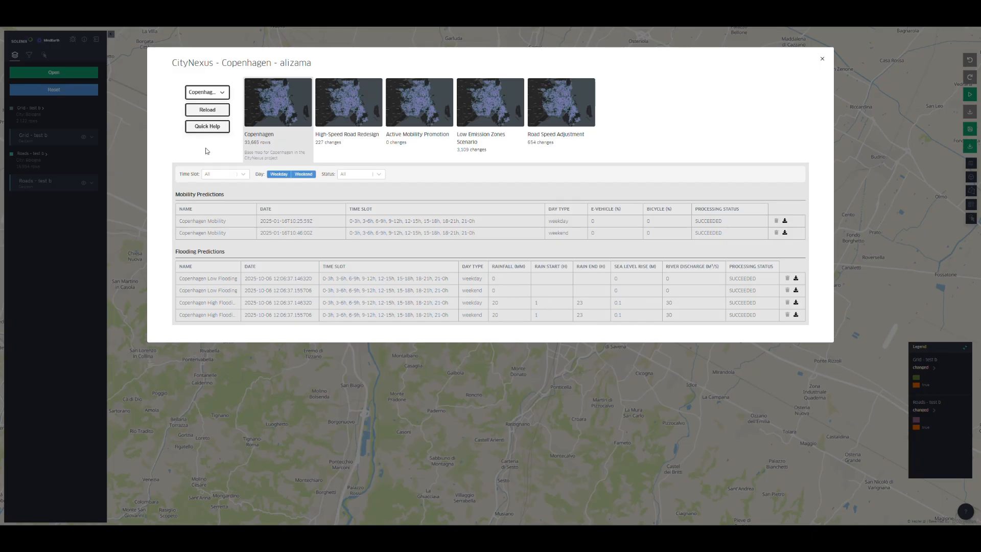
# Load the base Copenhagen scenario and hide its roads layer so only the hexagon grid shows
pyautogui.moveTo(259, 146)
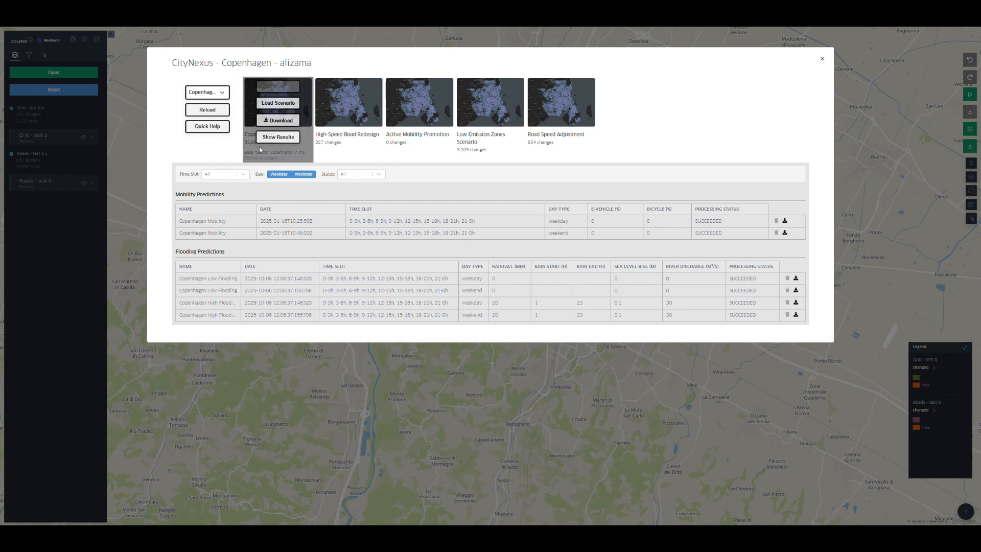
pyautogui.click(286, 105)
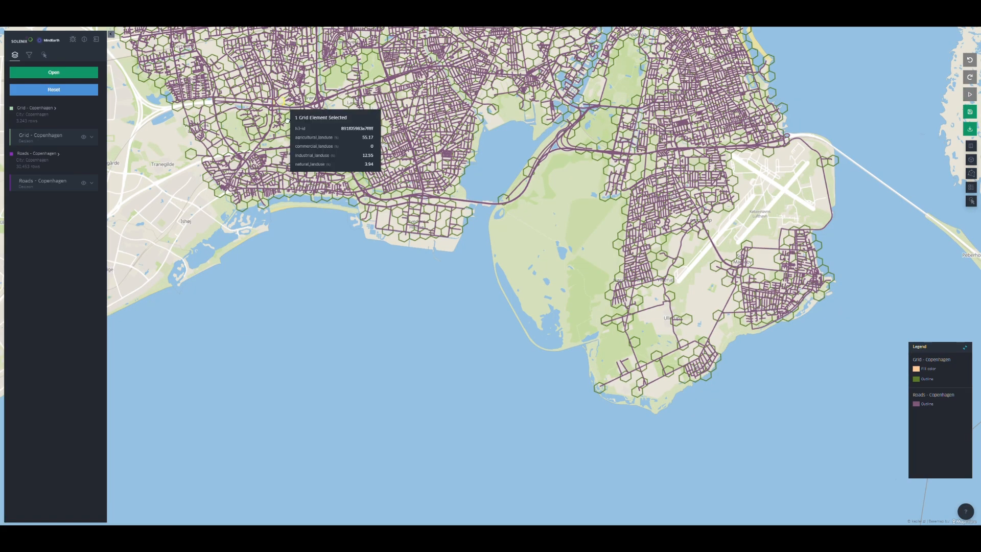
pyautogui.moveTo(287, 108); pyautogui.dragTo(151, 349)
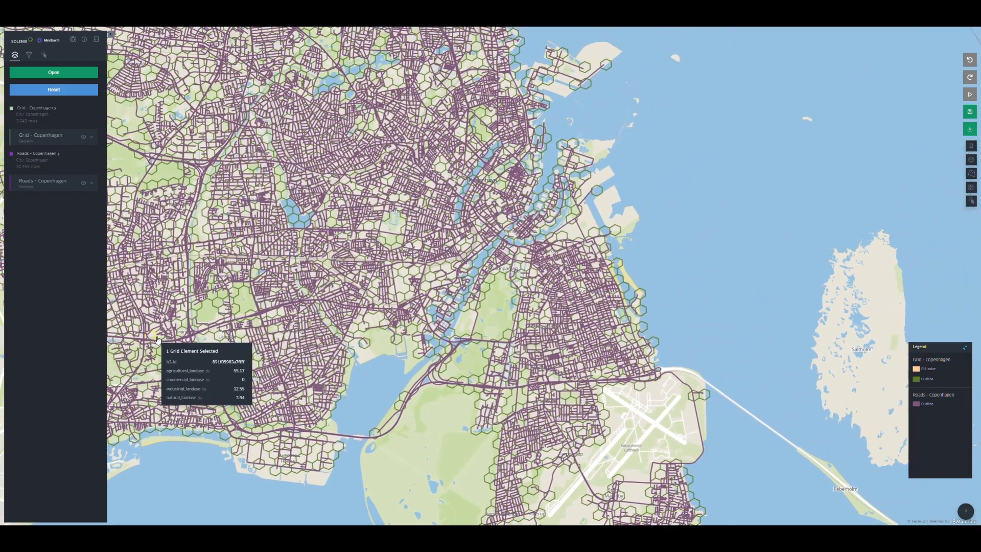
pyautogui.click(85, 181)
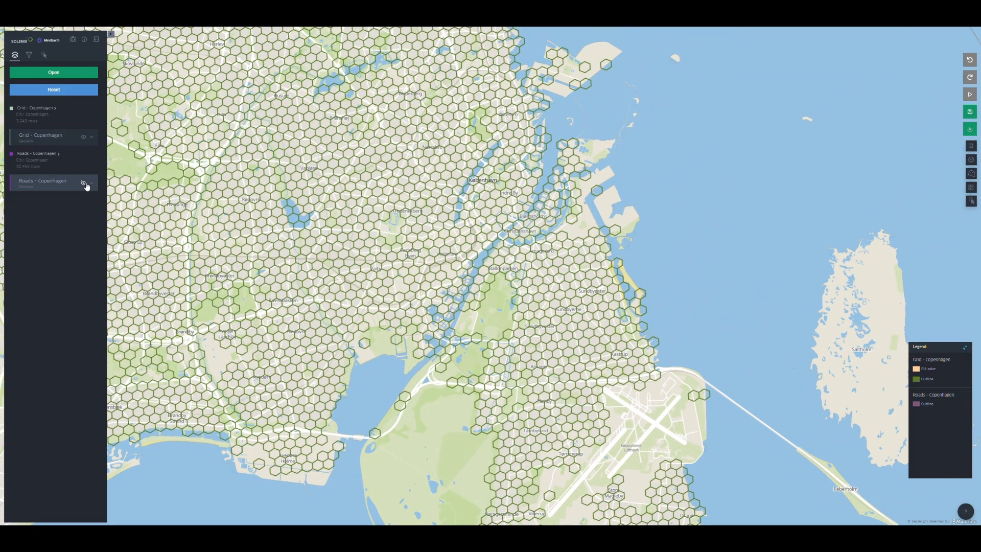
# Edit the grid hexagon beside the København label, setting natural_landuse to 60.73 and industrial_landuse to 20
pyautogui.click(512, 177)
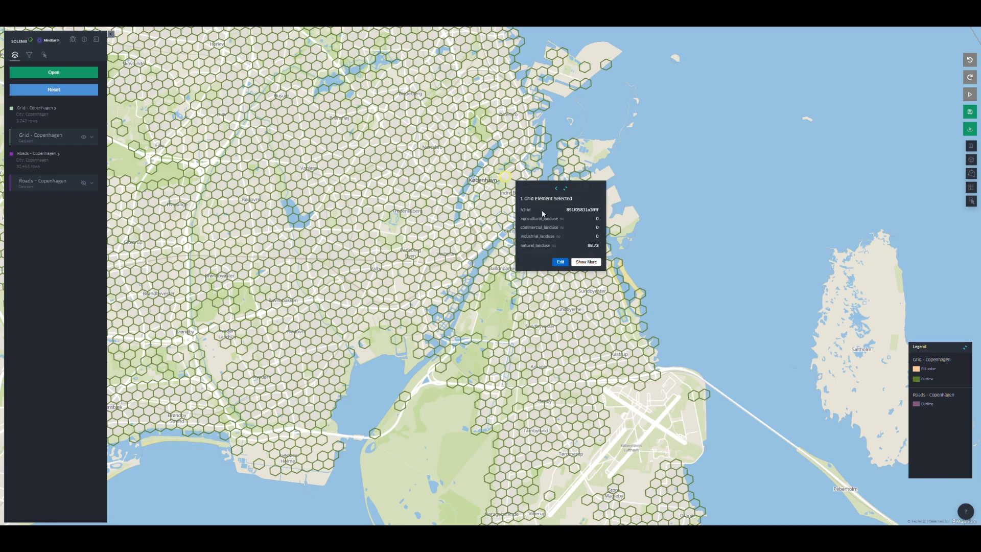
pyautogui.click(560, 262)
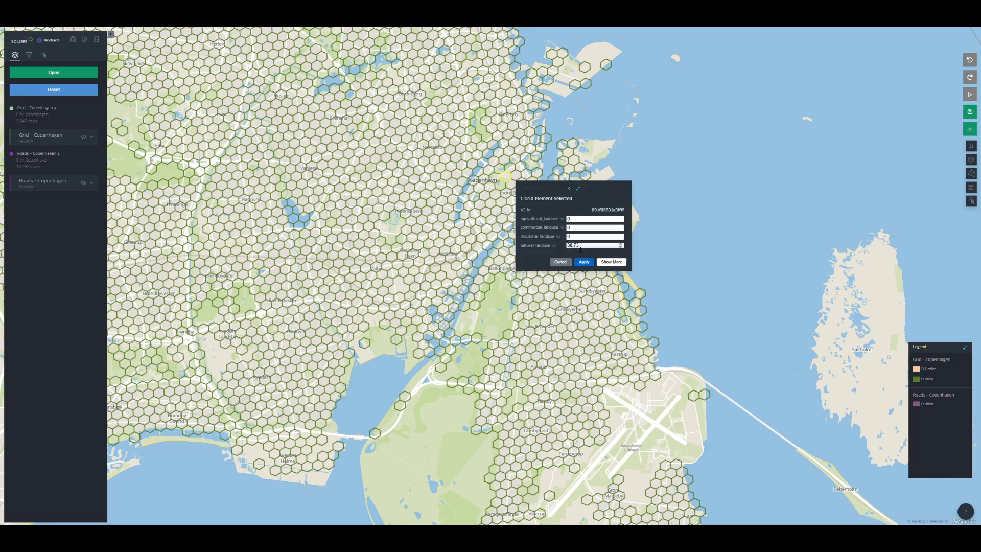
pyautogui.moveTo(573, 246); pyautogui.dragTo(563, 247)
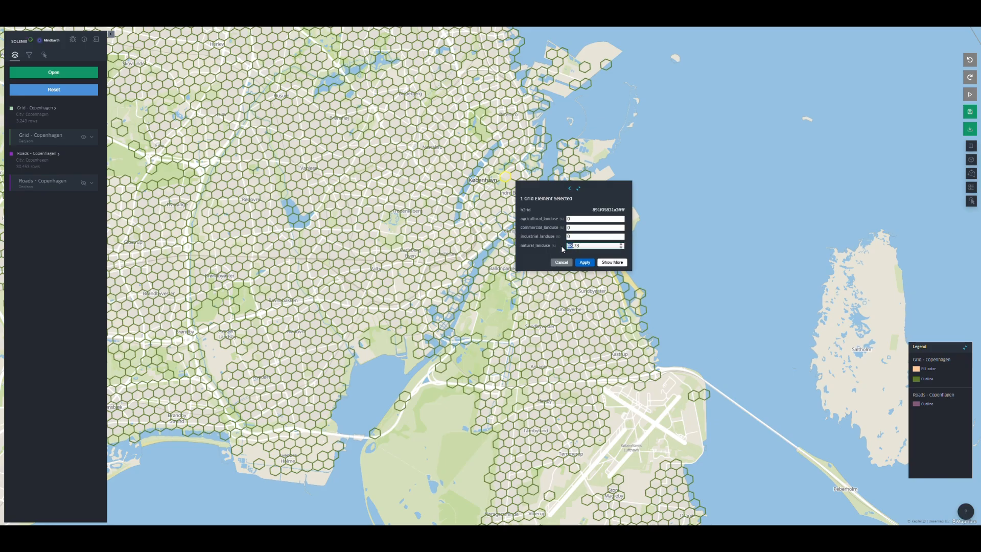
pyautogui.write('60,')
pyautogui.click(575, 237)
pyautogui.click(592, 262)
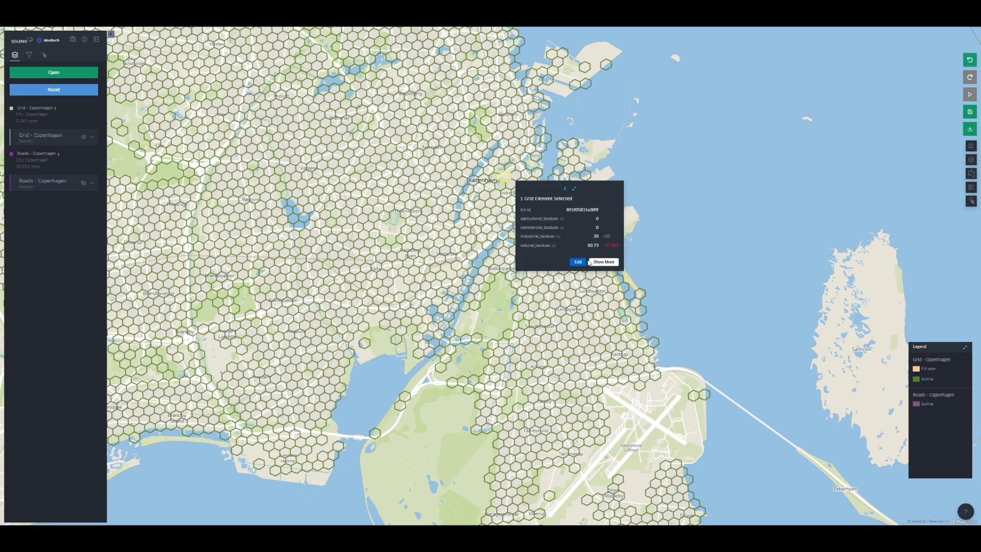
pyautogui.click(635, 155)
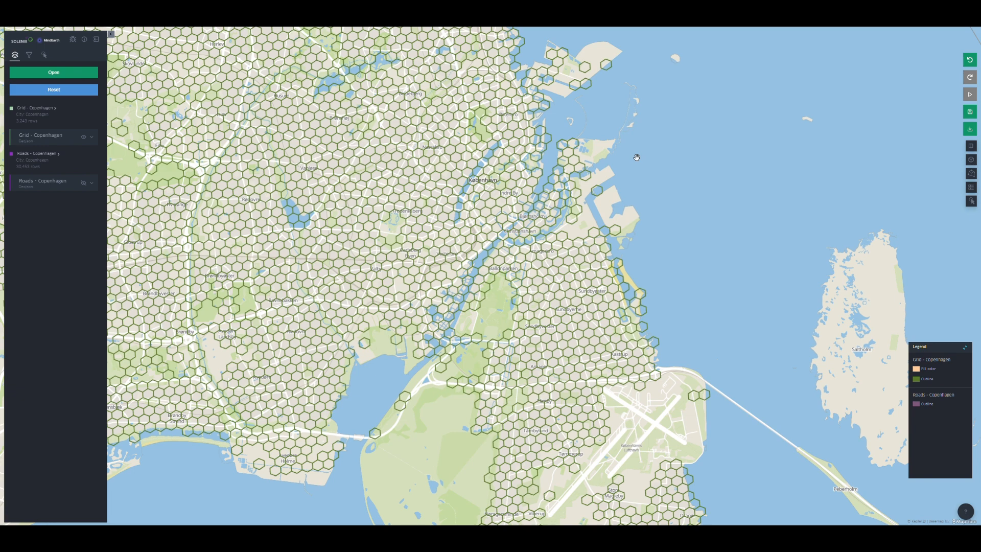
# Show the roads layer instead of the grid and draw a rectangular selection over the Frederiksberg area
pyautogui.click(84, 183)
pyautogui.click(84, 138)
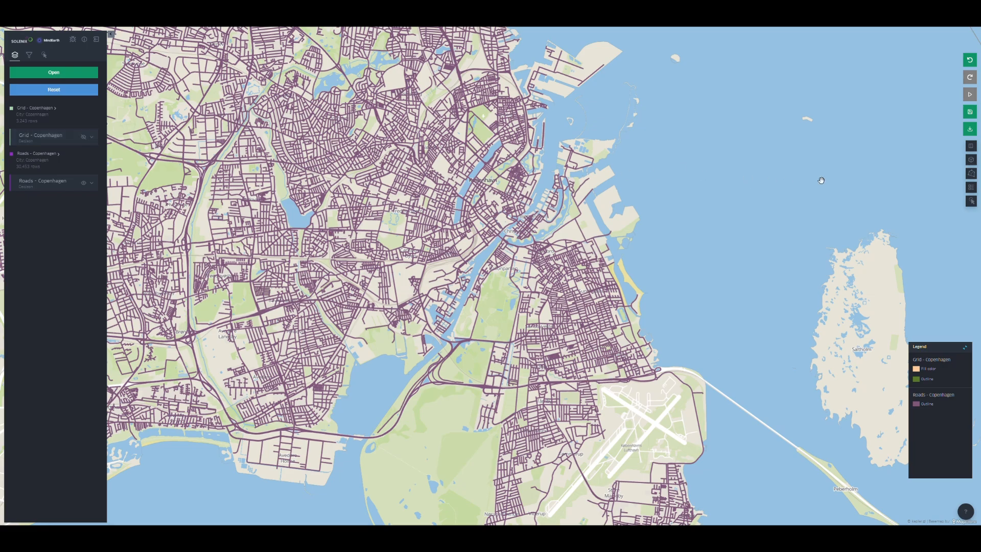
pyautogui.click(971, 175)
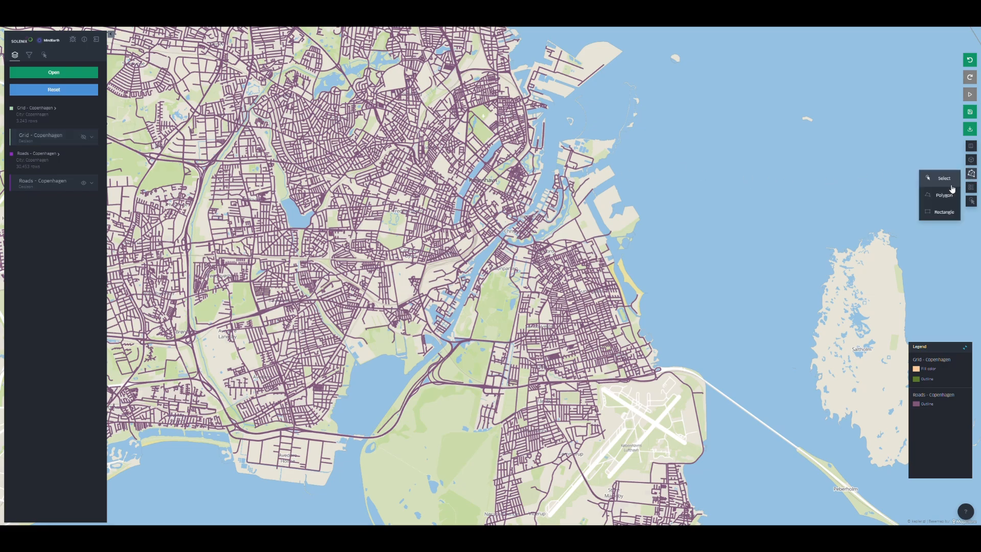
pyautogui.click(940, 214)
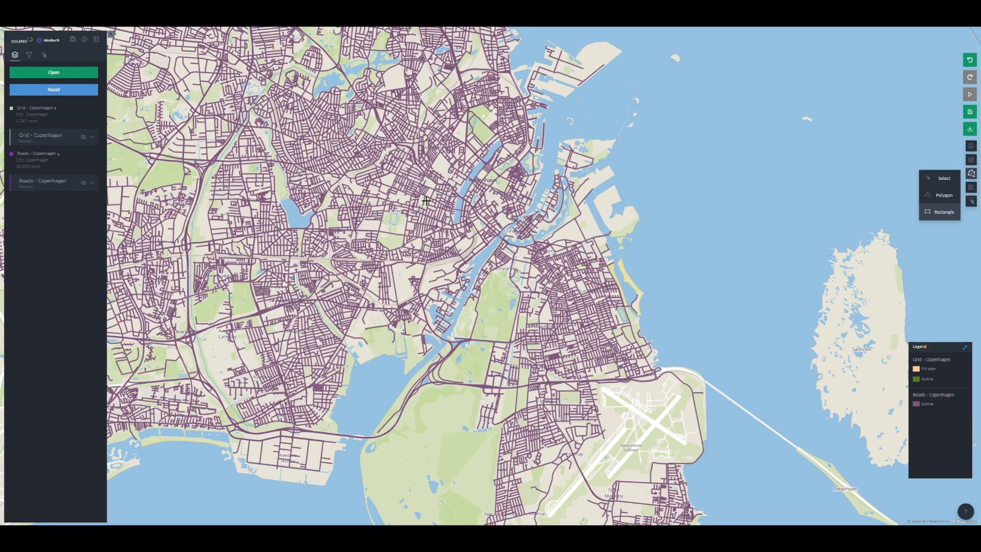
pyautogui.click(460, 244)
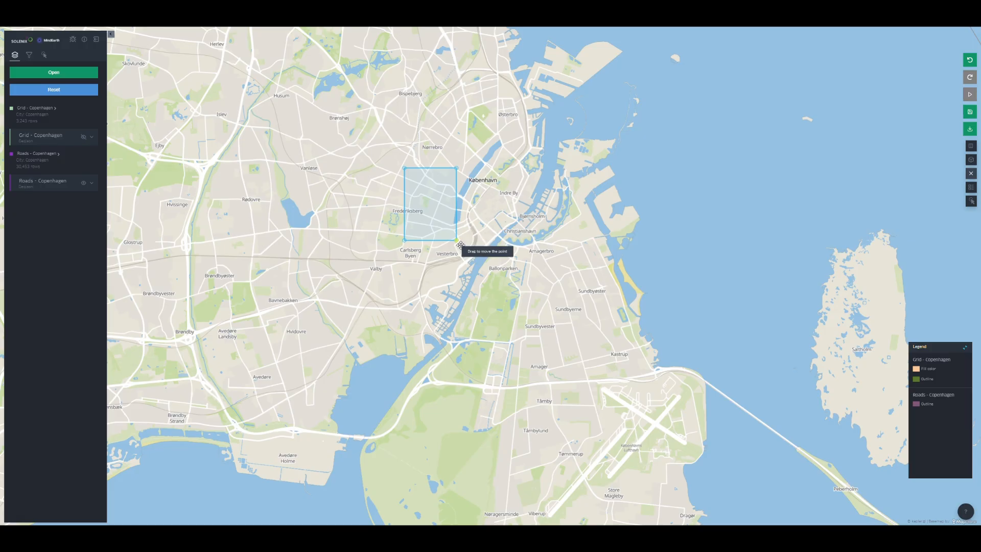
pyautogui.scroll(3, 460, 244)
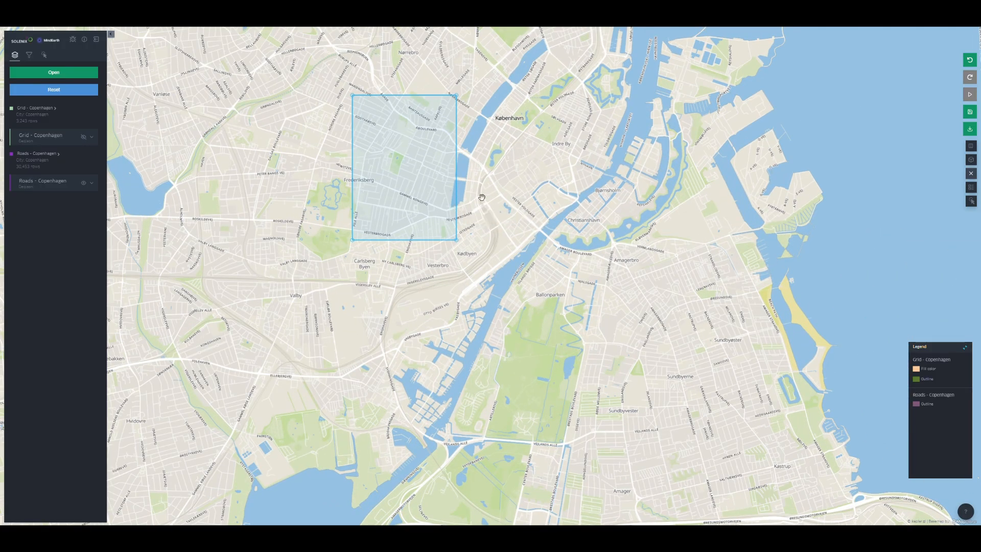
# Select all road segments instead of the grid hexagons within the Frederiksberg rectangle and mark them as closed
pyautogui.rightClick(457, 195)
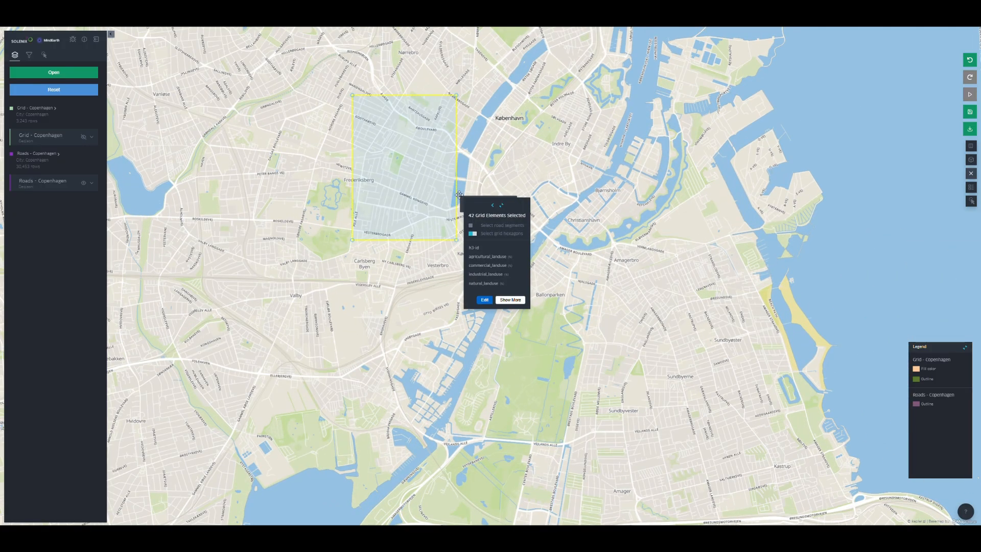
pyautogui.click(472, 226)
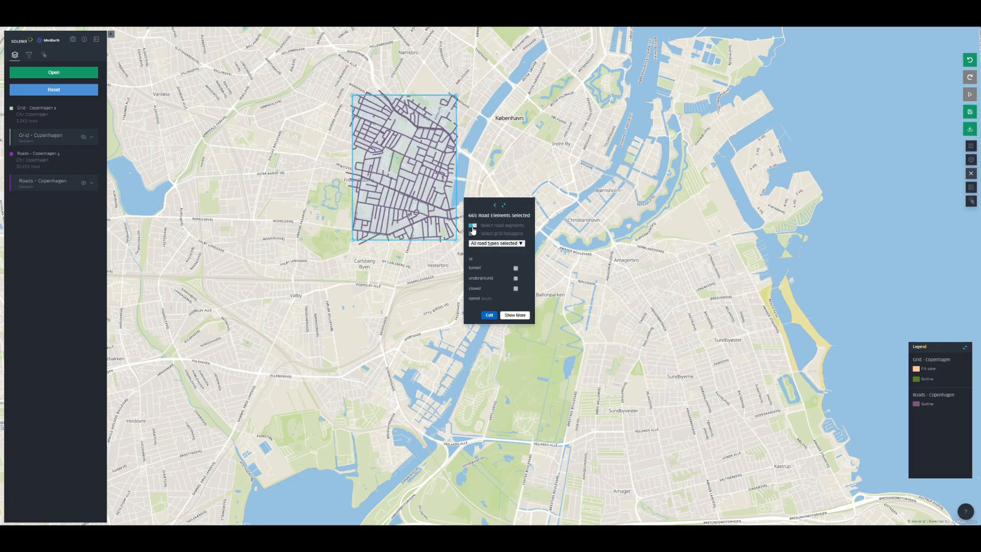
pyautogui.click(488, 312)
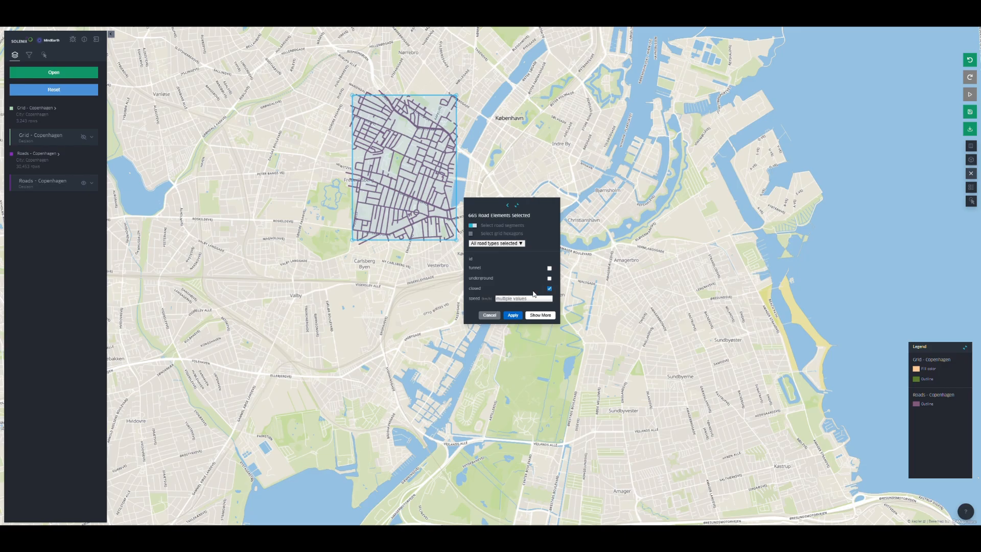
pyautogui.click(512, 314)
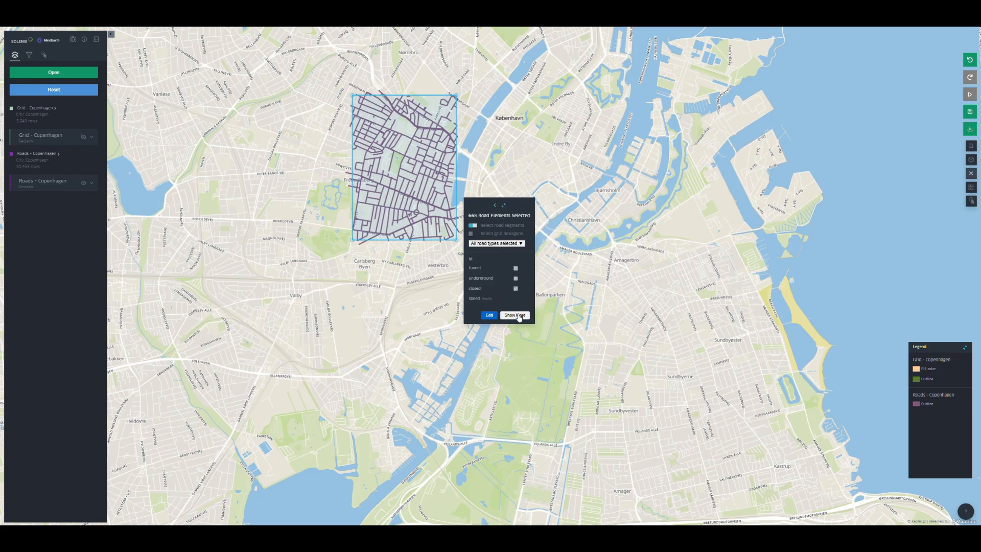
pyautogui.click(573, 294)
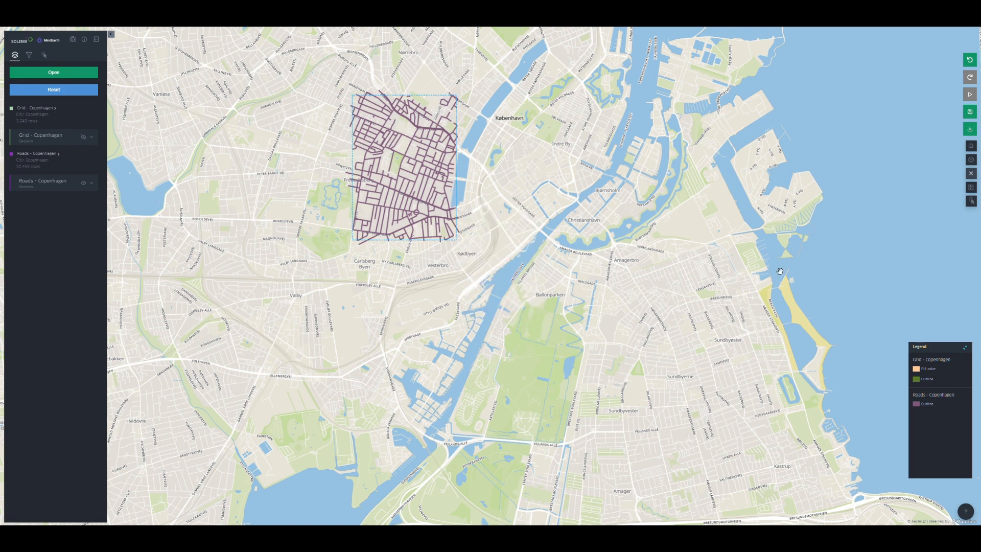
# Save the edited scenario as test 1 and view its changed roads and hexagon on the map
pyautogui.click(970, 112)
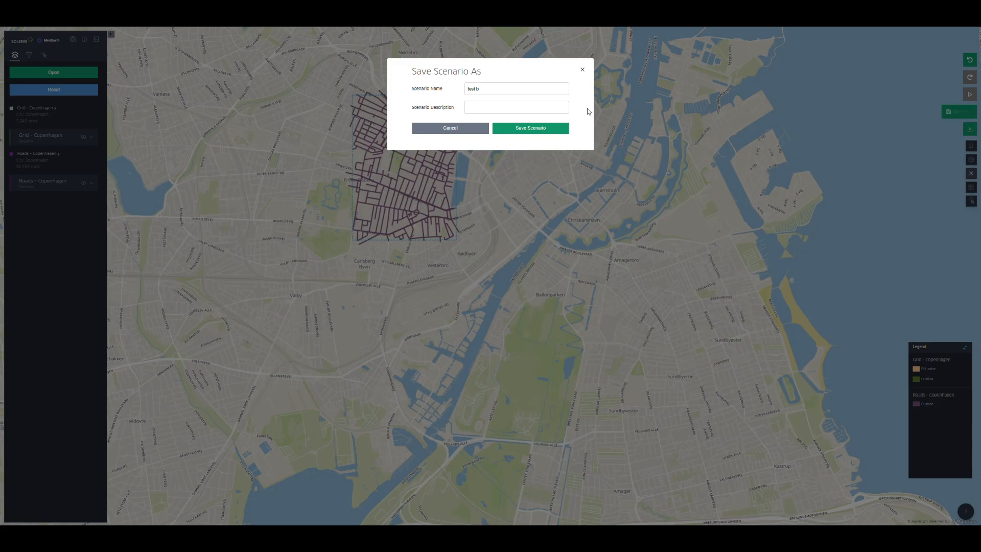
pyautogui.click(500, 92)
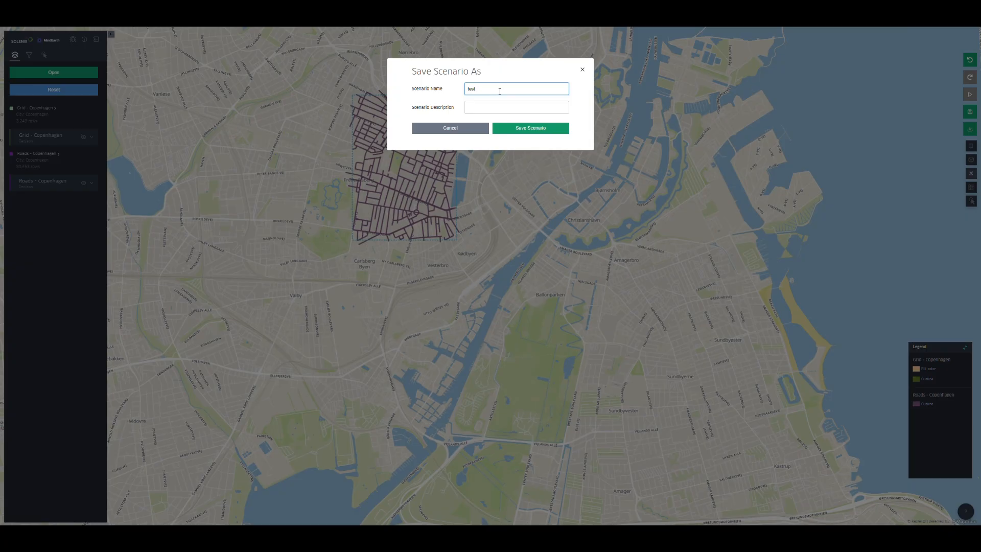
pyautogui.click(526, 129)
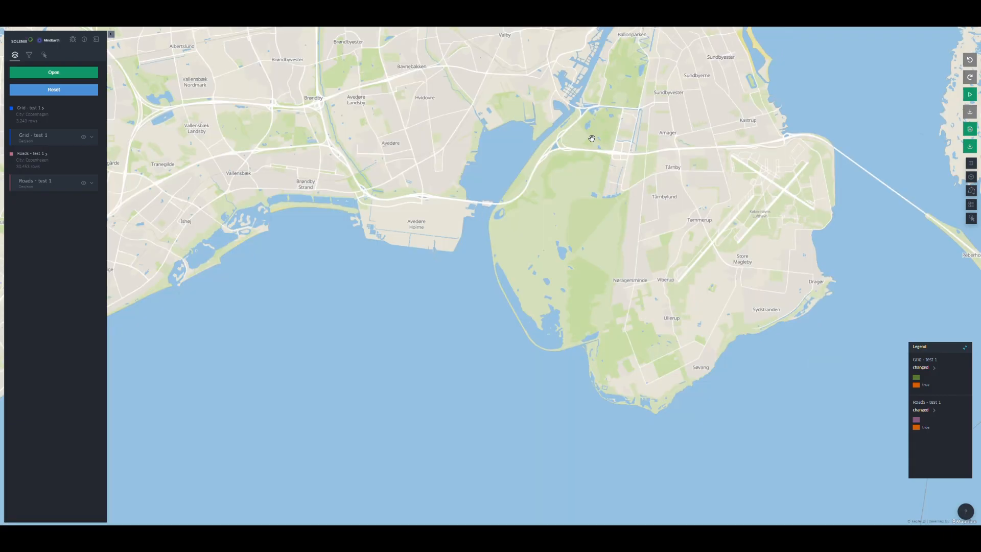
pyautogui.click(573, 100)
pyautogui.moveTo(545, 133); pyautogui.dragTo(509, 297)
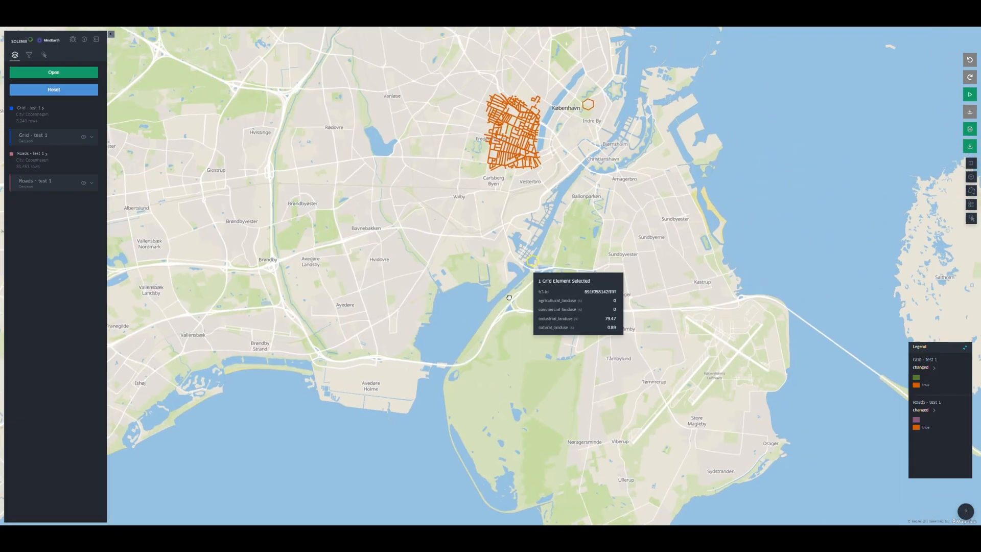
pyautogui.click(562, 206)
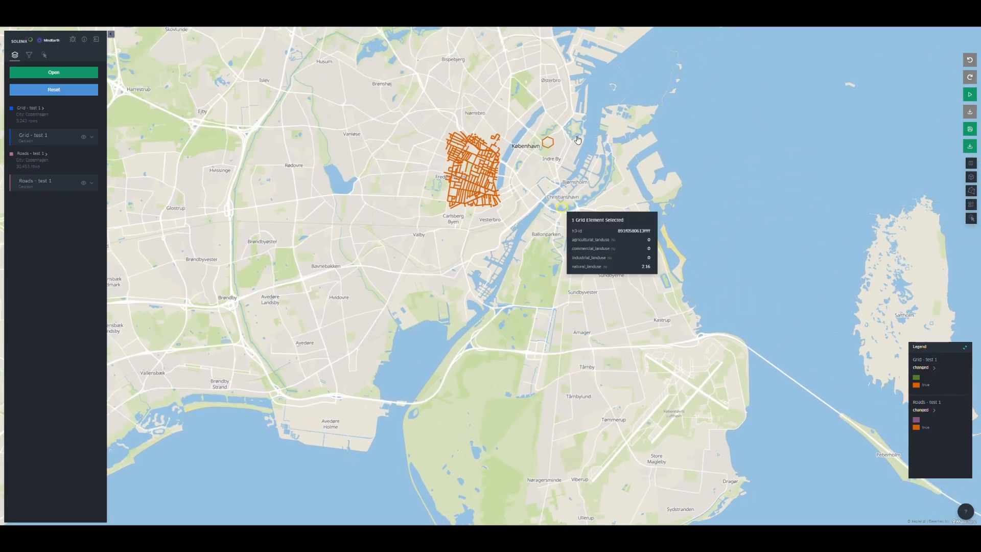
pyautogui.scroll(-2, 552, 181)
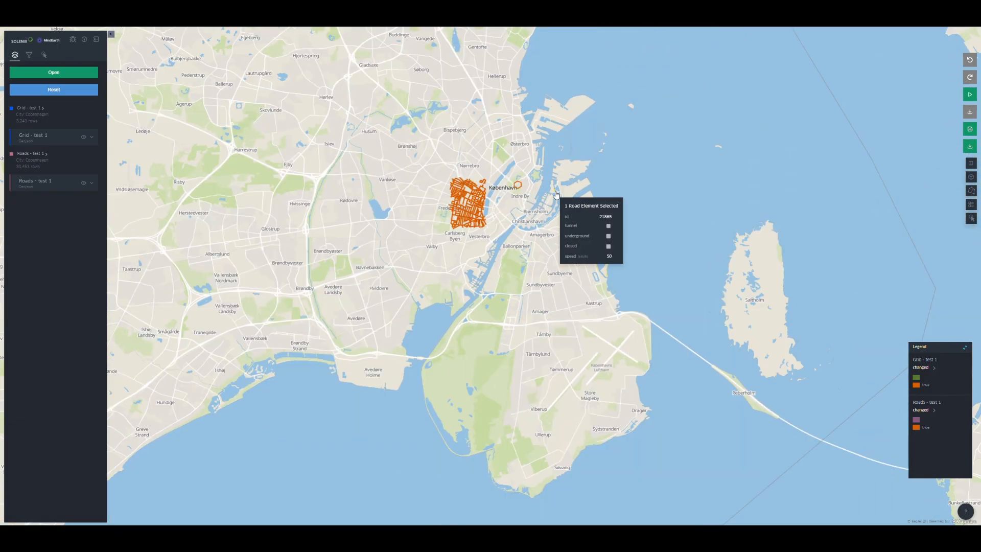
# Set up a new Mobility simulation named Simulation mobility, adding the 6-9h and 9-12h time slots to 3-6h
pyautogui.click(973, 94)
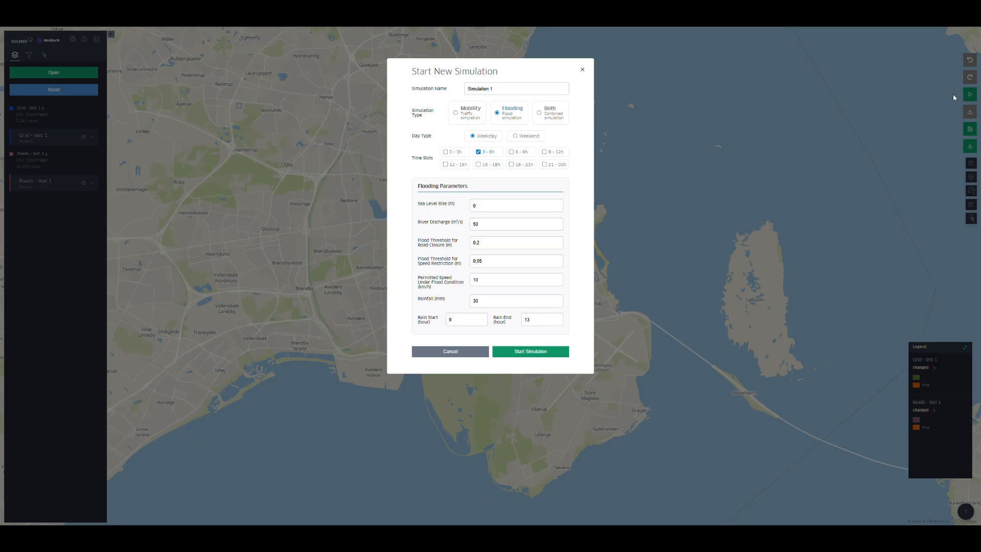
pyautogui.click(497, 91)
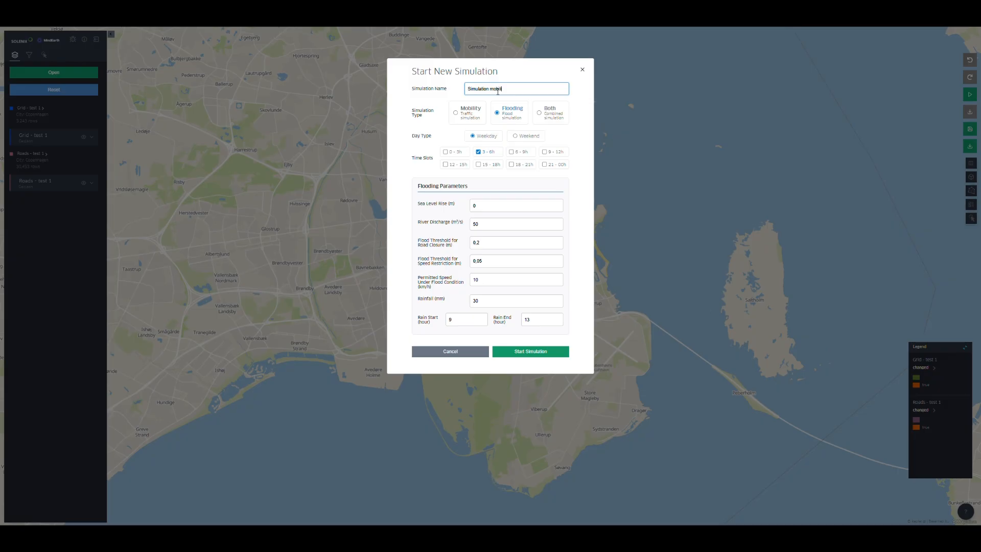
pyautogui.click(455, 115)
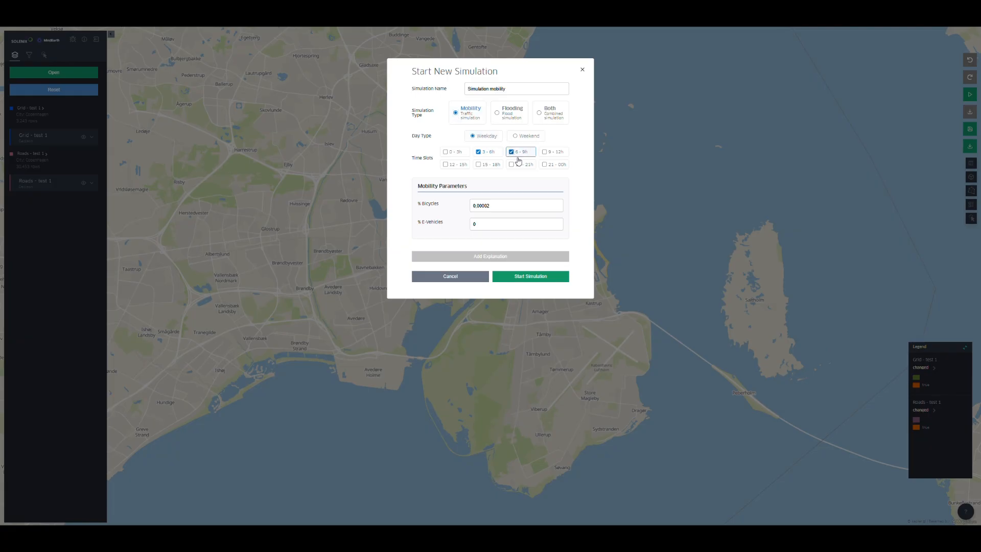
pyautogui.click(545, 152)
# Set the bicycle percentage to 15 and start the simulation
pyautogui.click(486, 207)
pyautogui.doubleClick(486, 206)
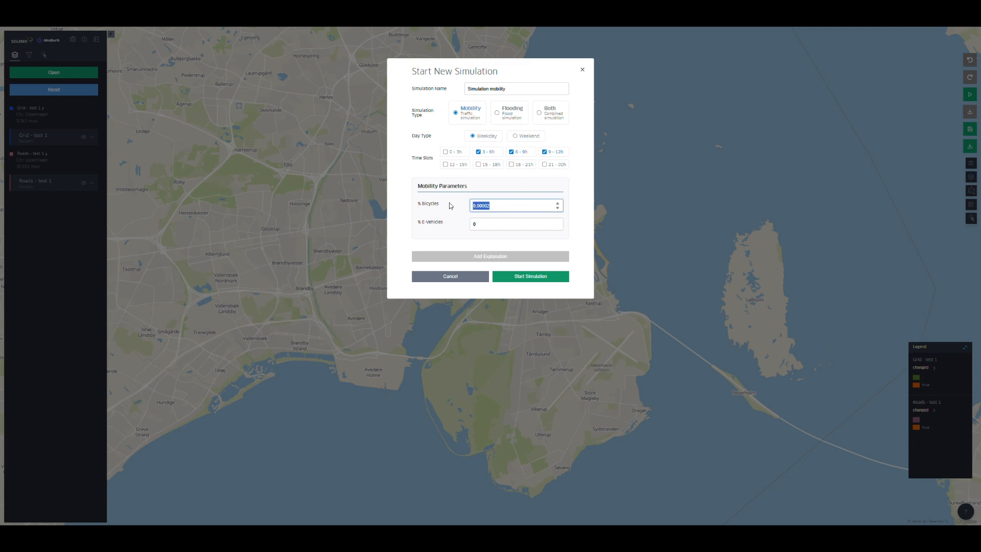
pyautogui.write('15')
pyautogui.click(587, 202)
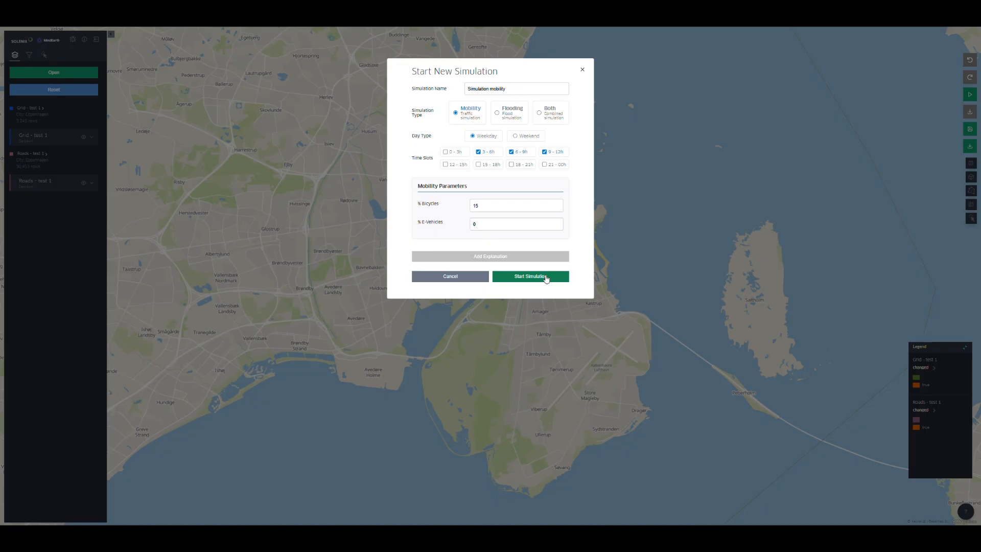
pyautogui.click(545, 277)
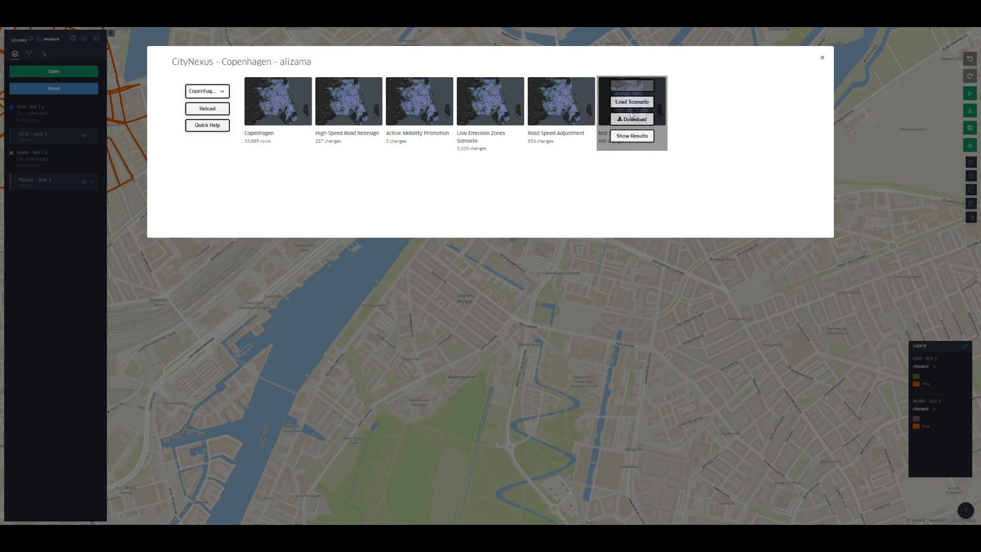
# Load test 1's Simulation mobility prediction and configure it alongside Copenhagen Mobility - weekday with the no2 and occupancy parameters
pyautogui.click(634, 138)
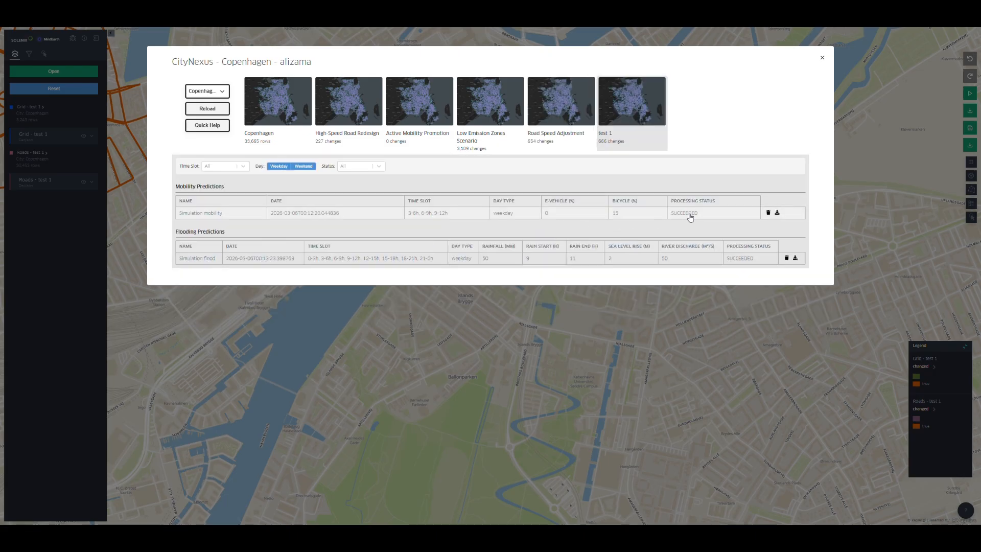
pyautogui.click(694, 215)
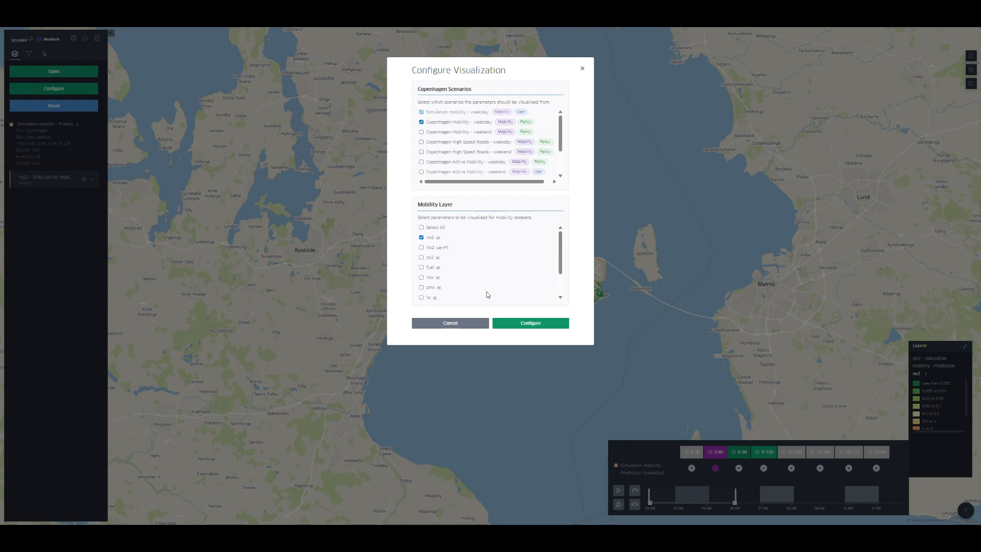
pyautogui.scroll(-3, 561, 269)
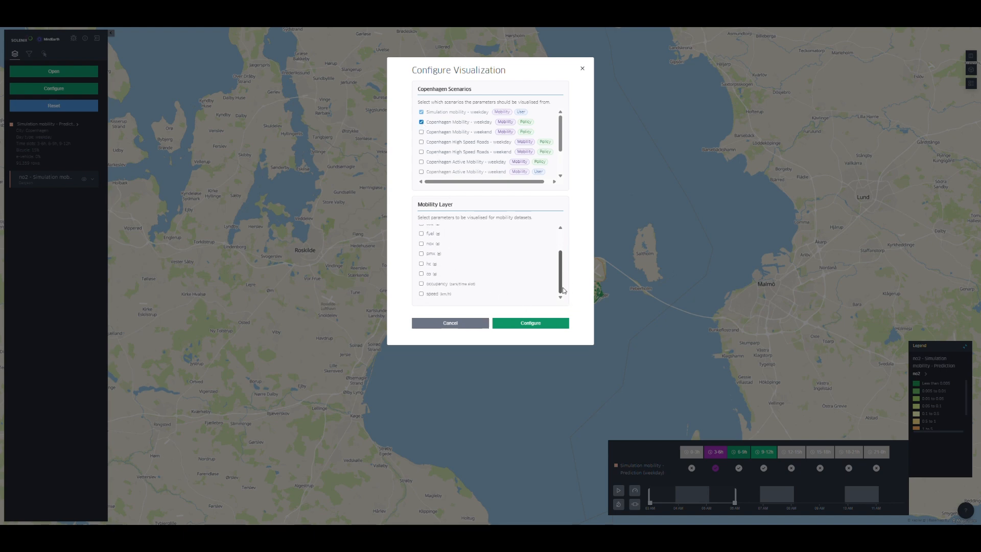
pyautogui.click(530, 324)
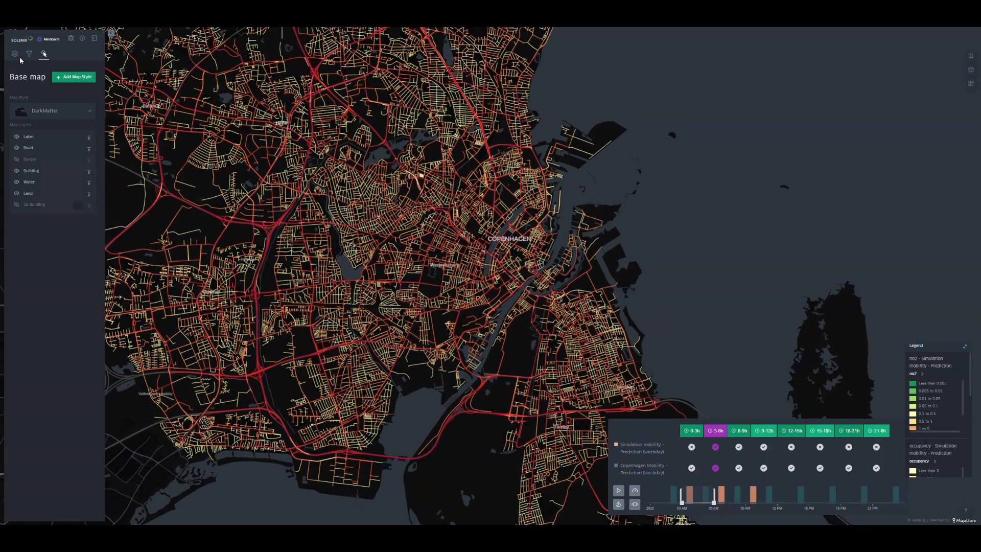
# Hide the Copenhagen Mobility layers and the simulation's no2 layer, and play the simulated occupancy through the 9-12h slot
pyautogui.click(15, 54)
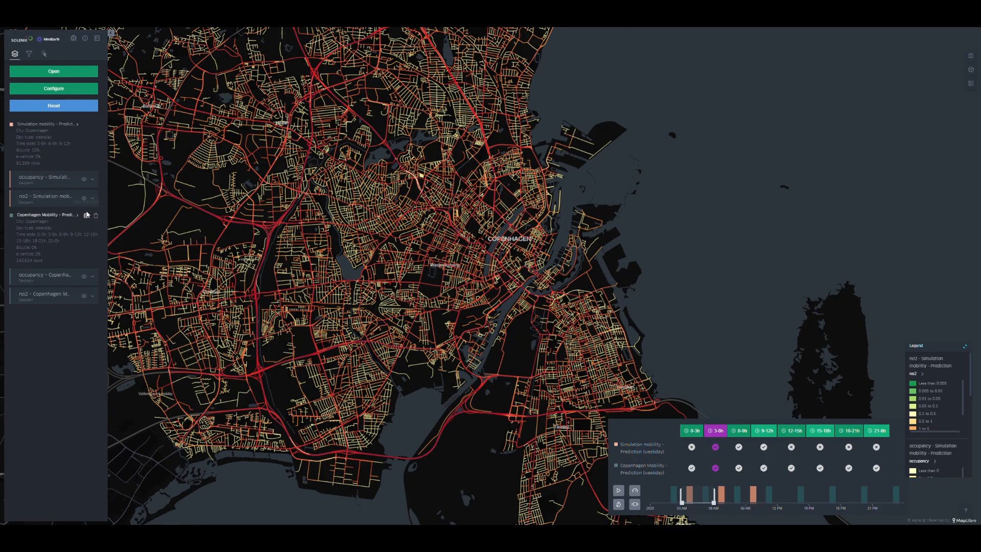
pyautogui.click(87, 278)
pyautogui.click(85, 296)
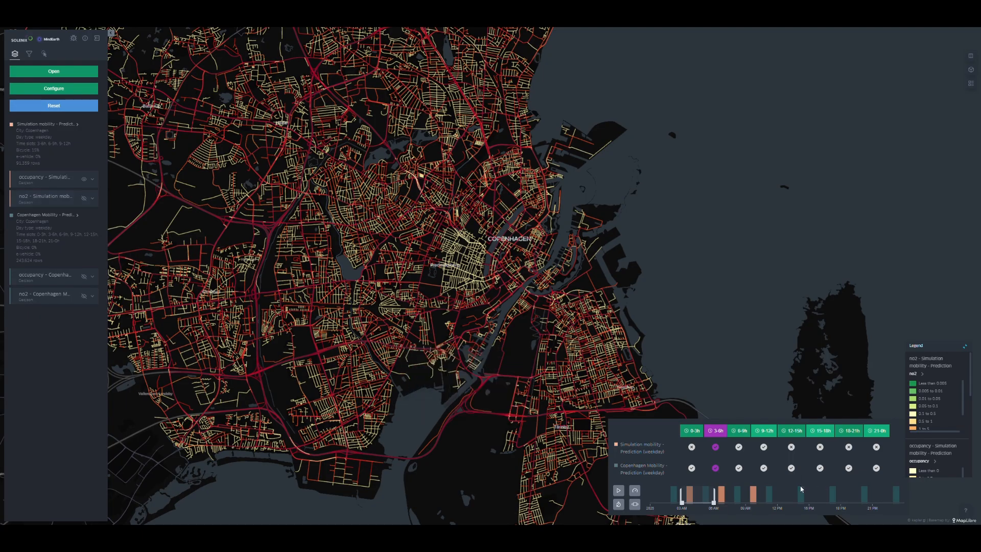
pyautogui.click(621, 493)
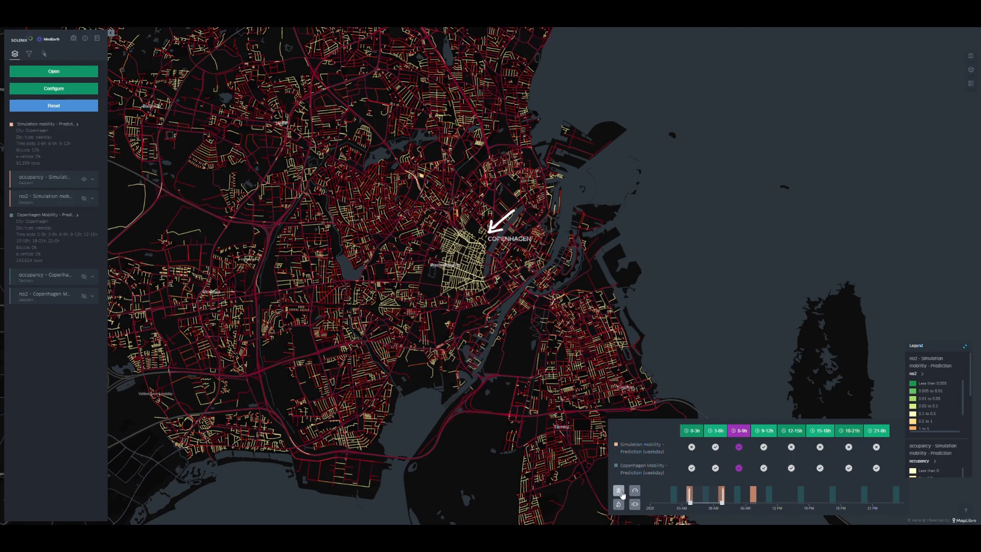
pyautogui.click(619, 492)
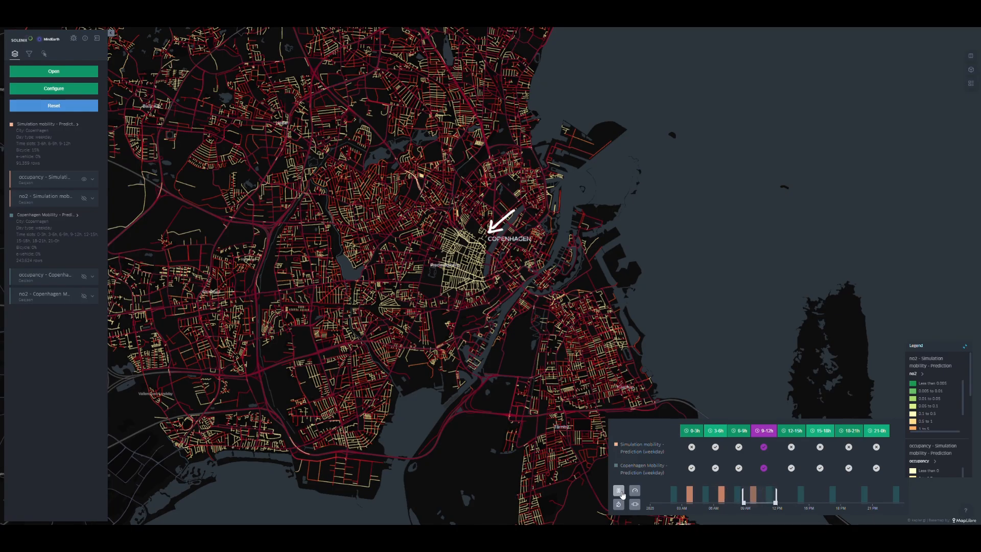
# Switch the map from the simulation's occupancy layer to its no2 layer and view the 3-6h, 6-9h and 9-12h slots
pyautogui.click(85, 179)
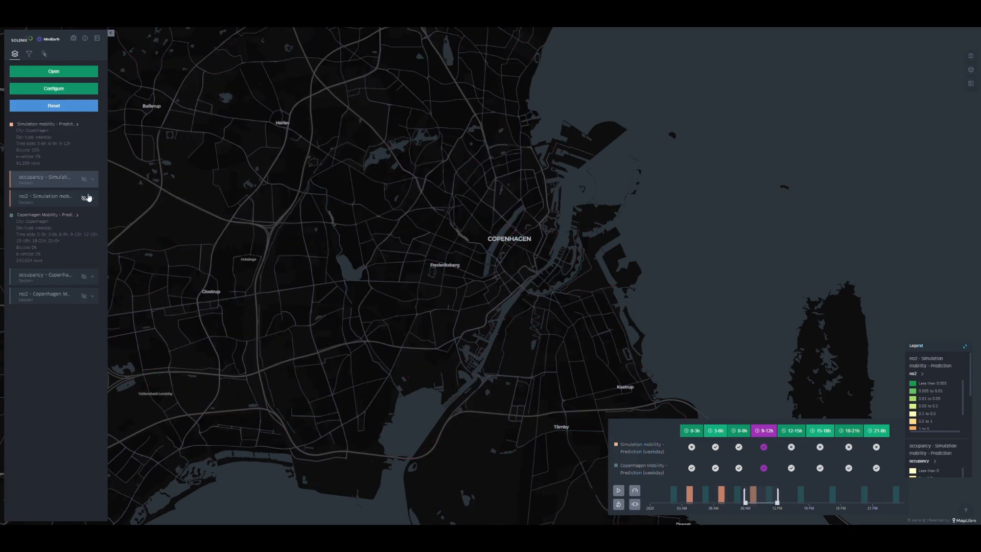
pyautogui.click(85, 198)
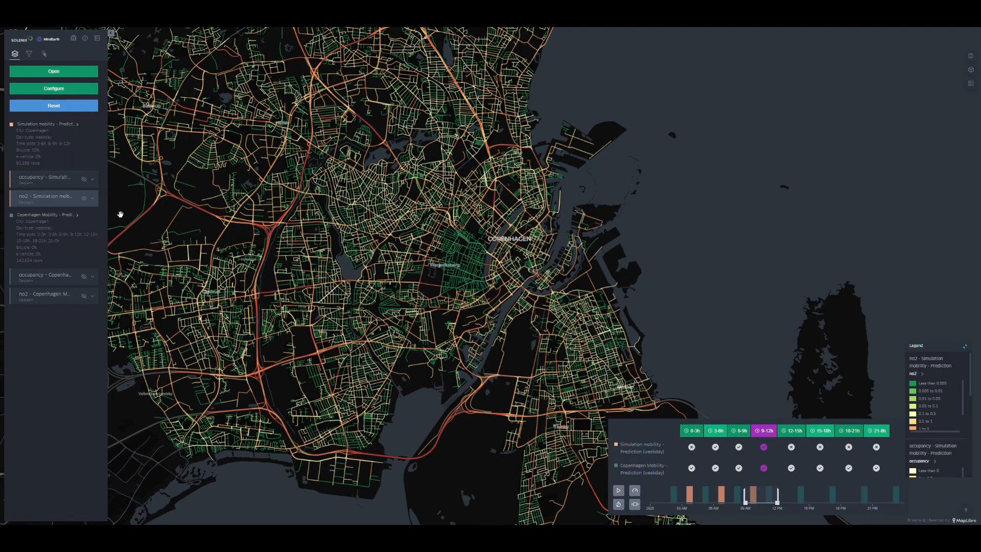
pyautogui.click(715, 432)
pyautogui.click(739, 432)
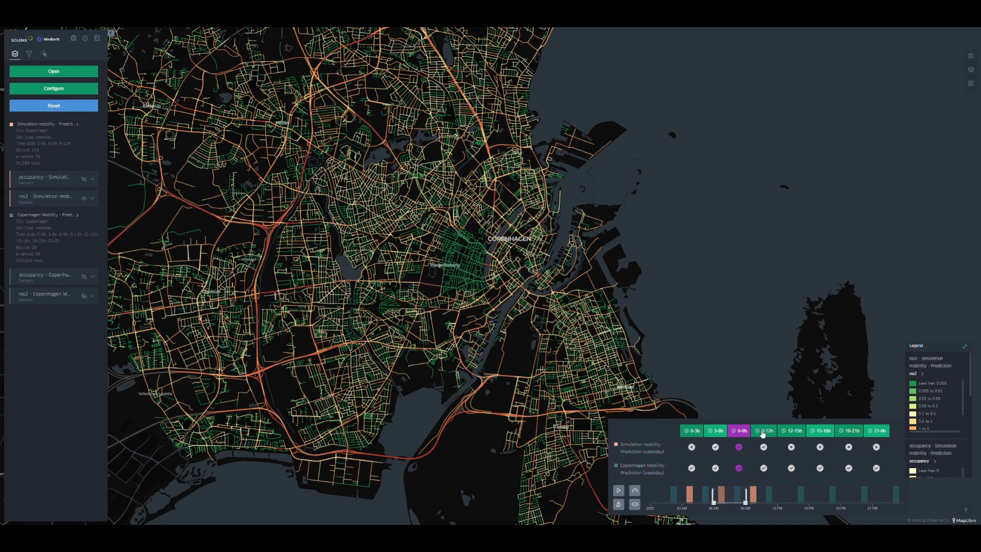
pyautogui.click(764, 431)
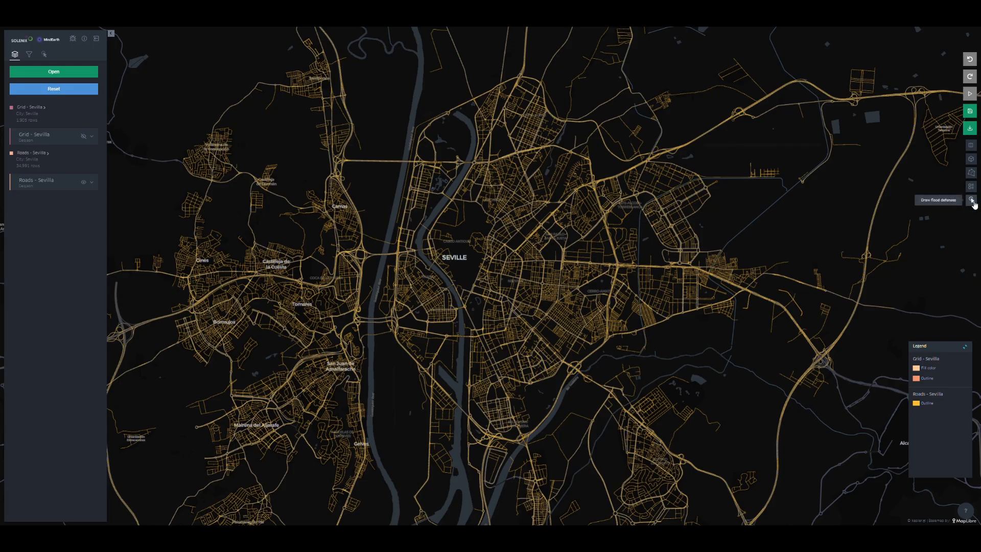
# Draw a short flood defense line beside the river at the northwest edge of Seville's historic centre
pyautogui.click(972, 201)
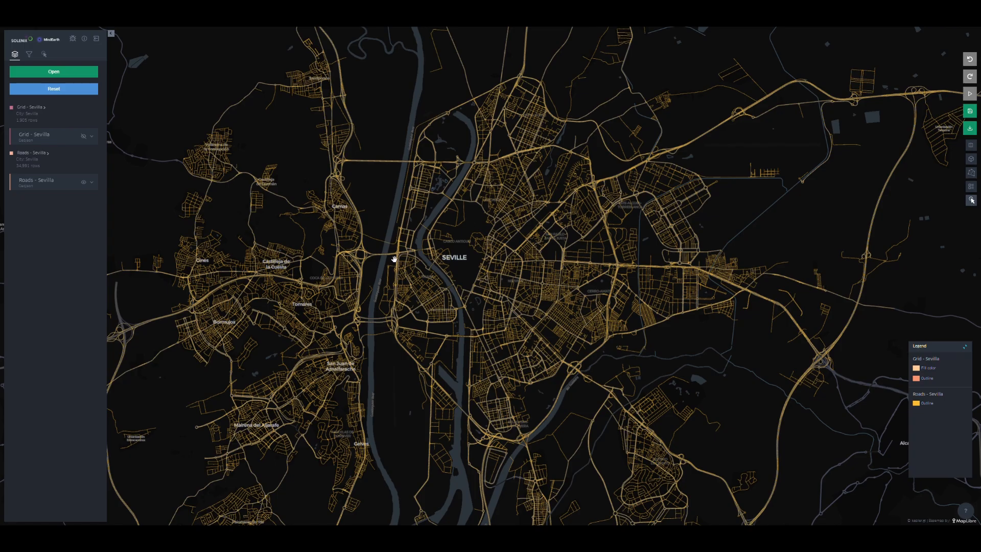
pyautogui.scroll(5, 429, 248)
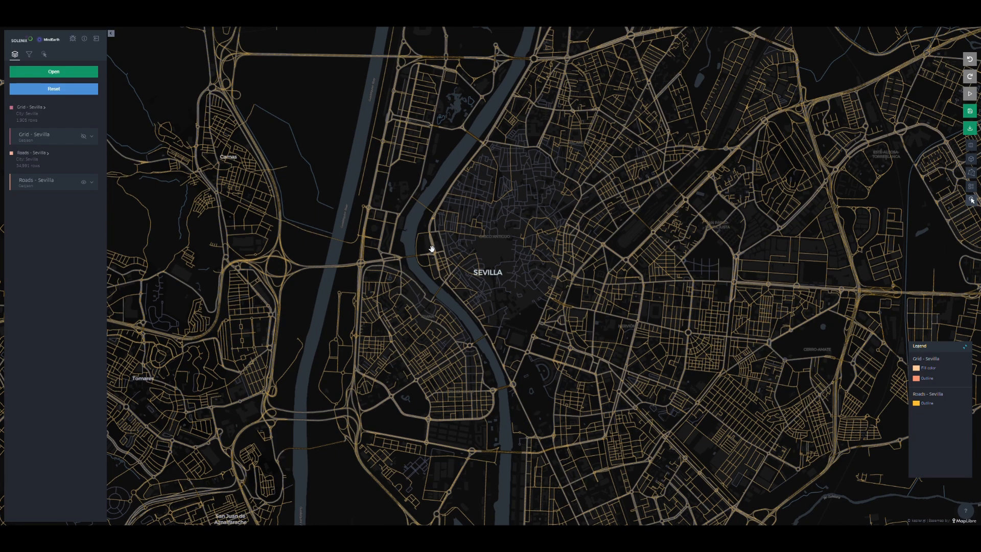
pyautogui.click(498, 137)
pyautogui.scroll(4, 487, 160)
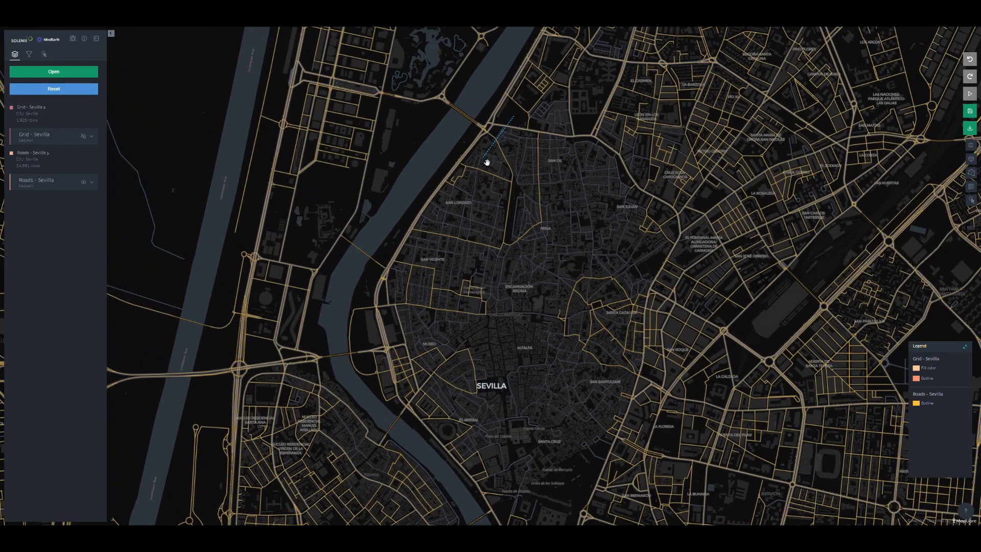
pyautogui.click(482, 159)
pyautogui.scroll(-6, 562, 194)
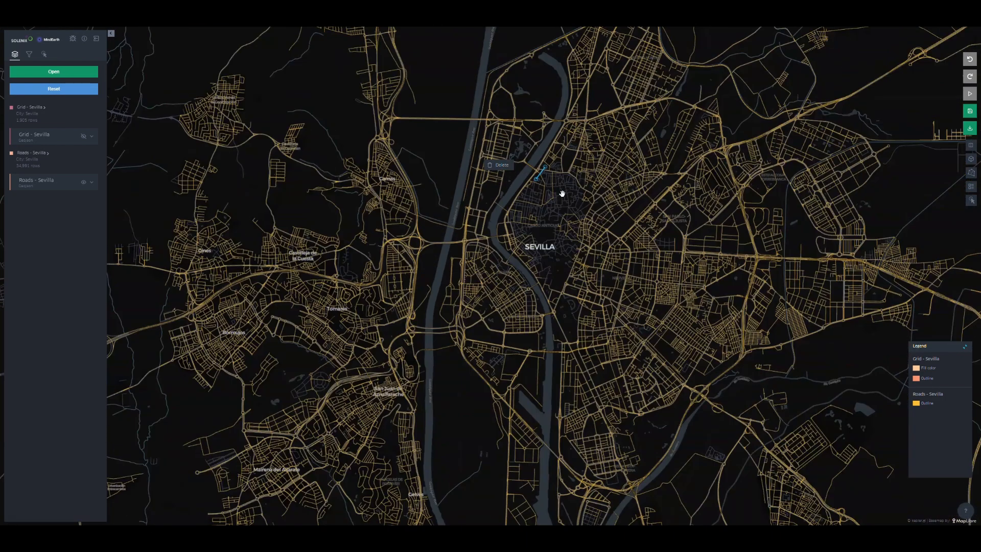
# Save the edited Seville scenario as test 1 - flood
pyautogui.click(970, 110)
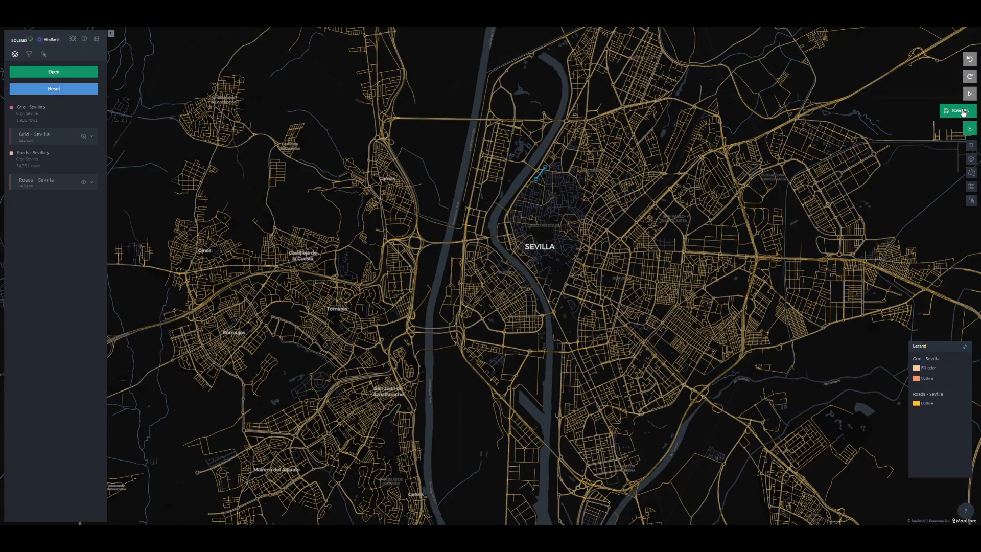
pyautogui.click(503, 89)
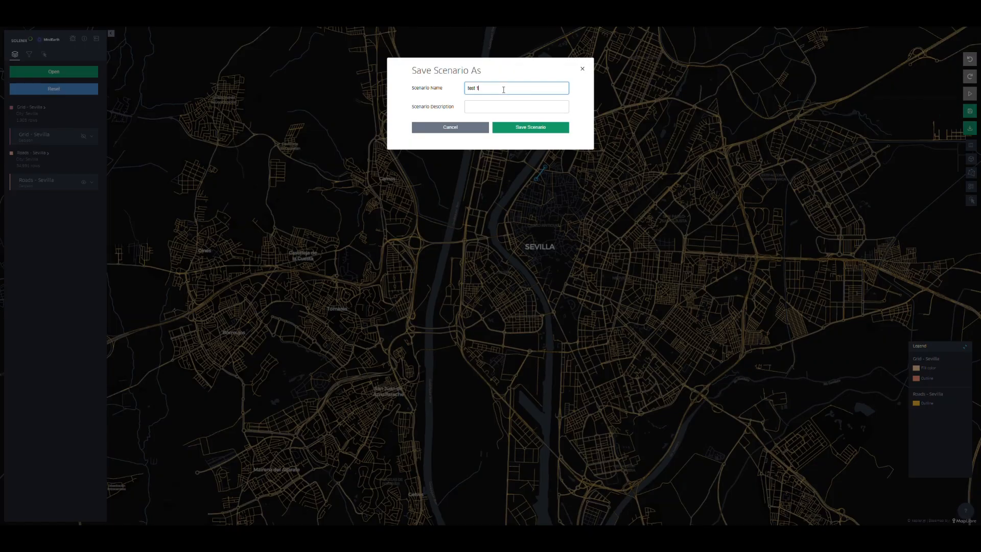
pyautogui.write('- flood')
pyautogui.click(523, 128)
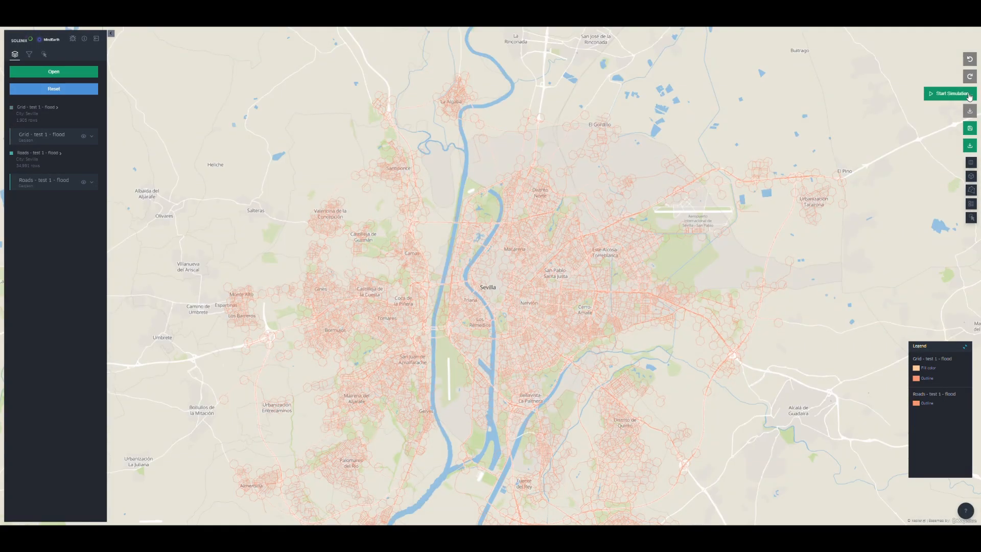
# Set up a weekday Flooding simulation named Simulation flood, keeping only the 6-9h, 9-12h, 12-15h and 15-18h time slots
pyautogui.click(968, 96)
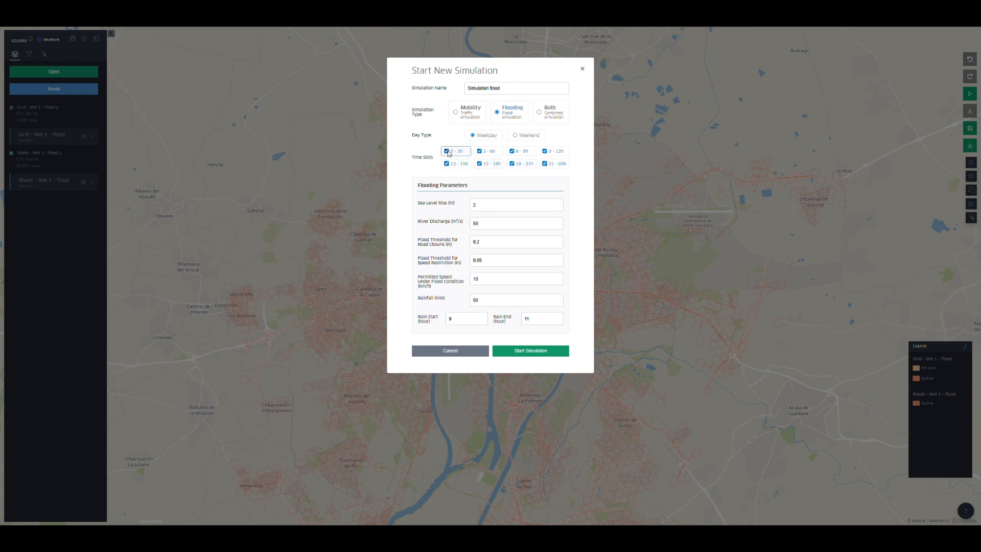
pyautogui.click(479, 151)
pyautogui.click(545, 165)
pyautogui.click(513, 166)
# Set the river discharge to 90 m³/s, rainfall to 80 mm and rain start to hour 8, and start the simulation
pyautogui.moveTo(495, 225); pyautogui.dragTo(466, 226)
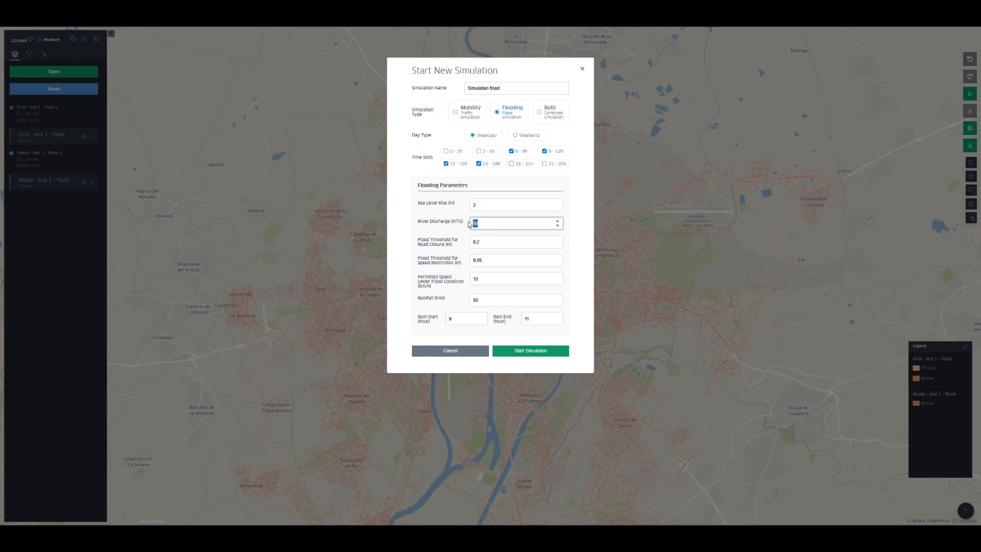
pyautogui.write('90')
pyautogui.doubleClick(475, 300)
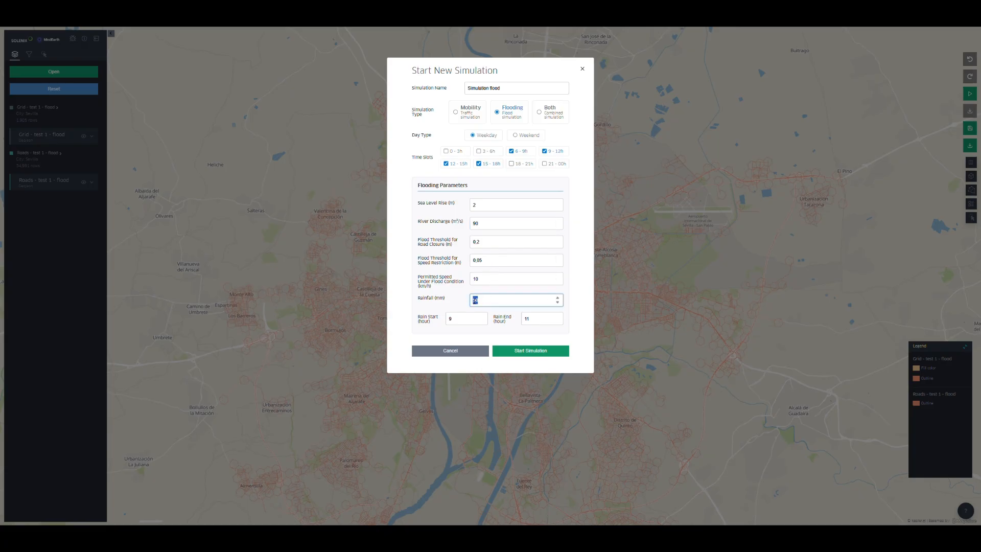
pyautogui.write('80')
pyautogui.doubleClick(448, 319)
pyautogui.write('8')
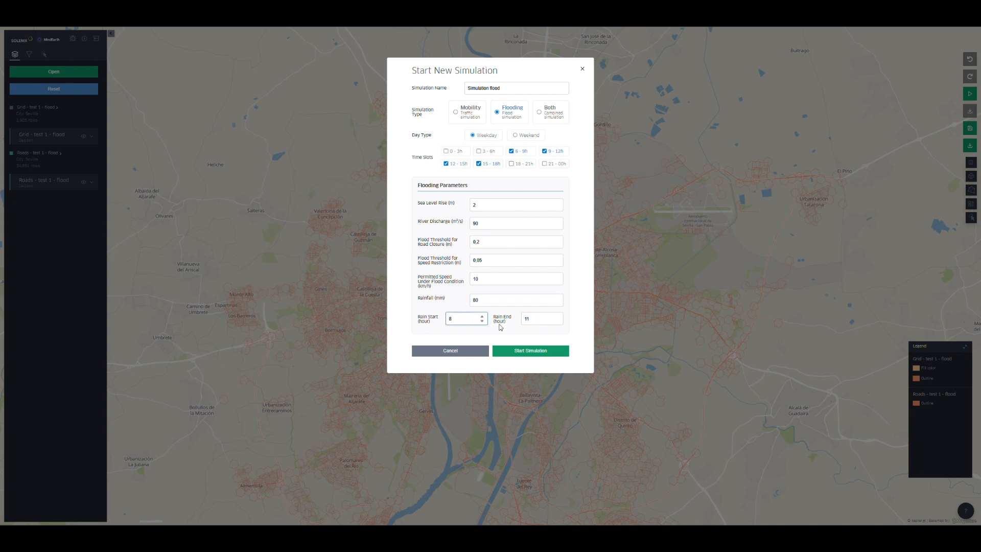
pyautogui.click(576, 305)
pyautogui.click(551, 351)
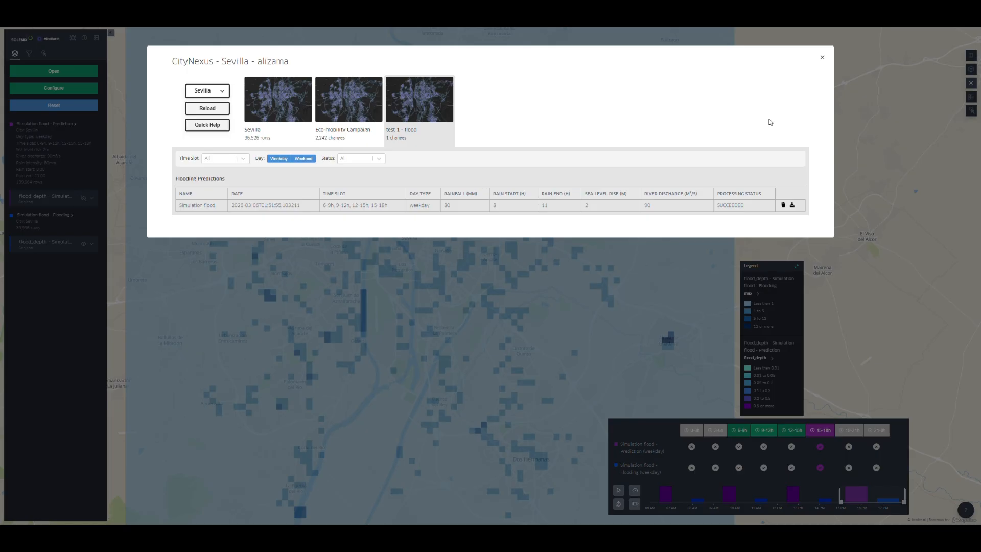
# Load test 1 - flood's Simulation flood prediction and view the road flood depth from the 6-9h to the 15-18h slot
pyautogui.click(685, 209)
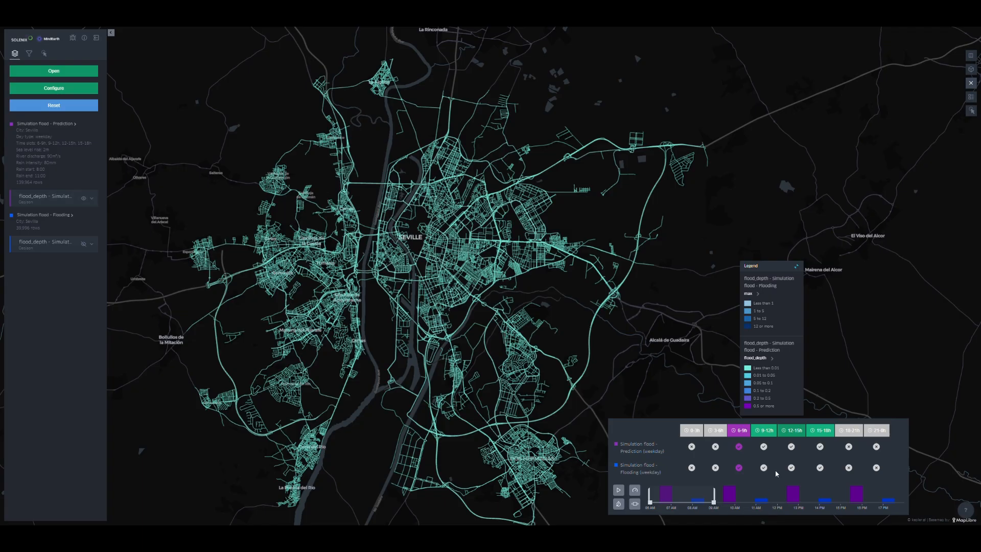
pyautogui.click(766, 430)
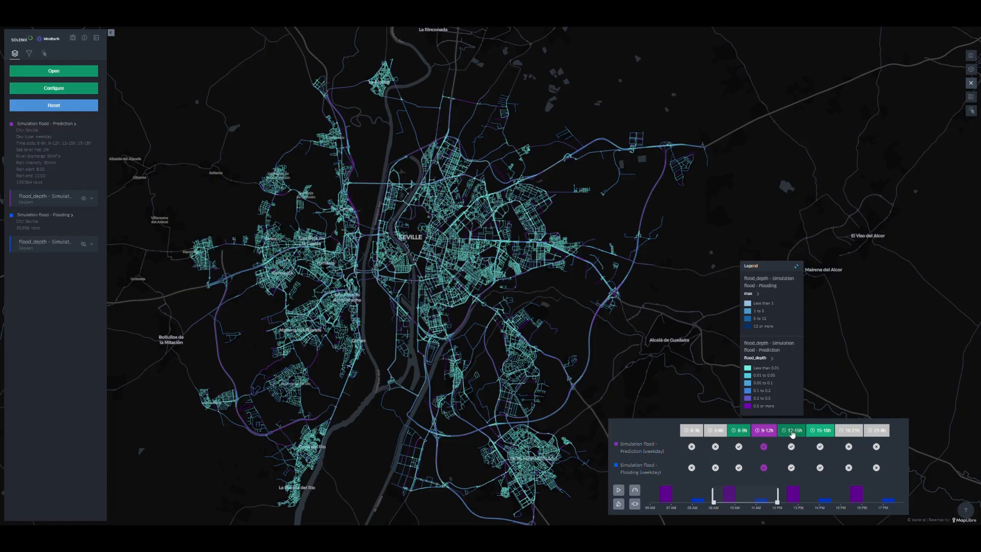
pyautogui.click(793, 432)
pyautogui.click(824, 431)
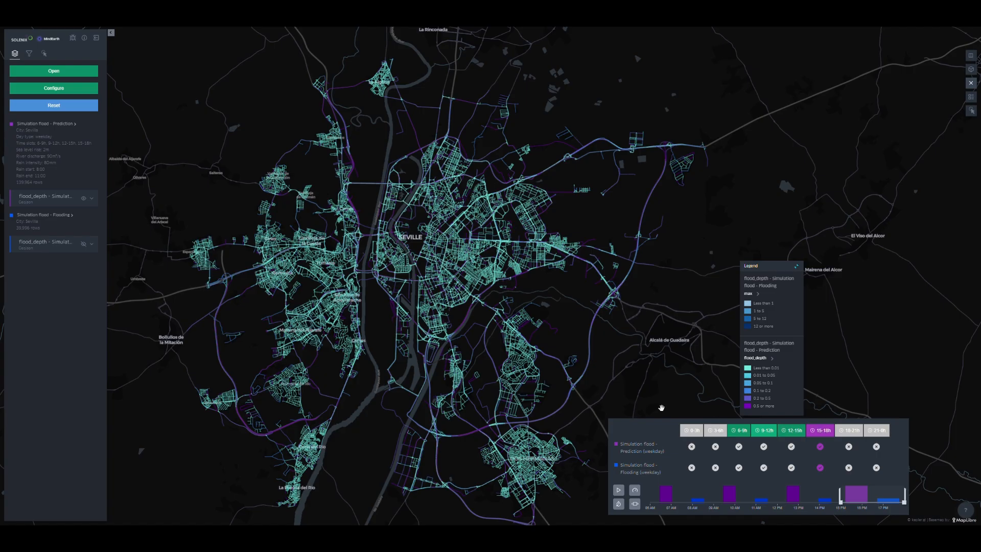
# Inspect the flood depth and speed of two roads west of central Seville in the 15-18h slot
pyautogui.scroll(5, 392, 230)
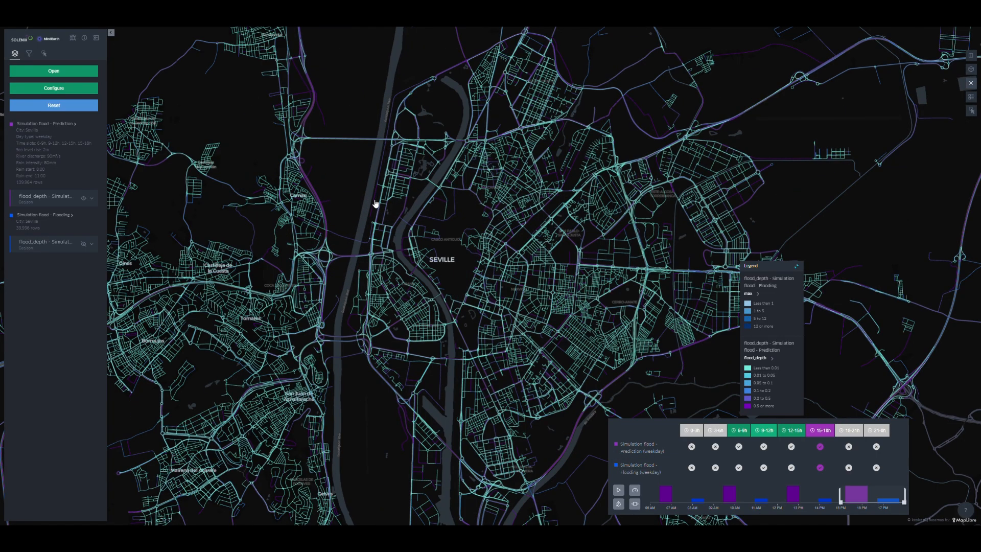
pyautogui.click(377, 206)
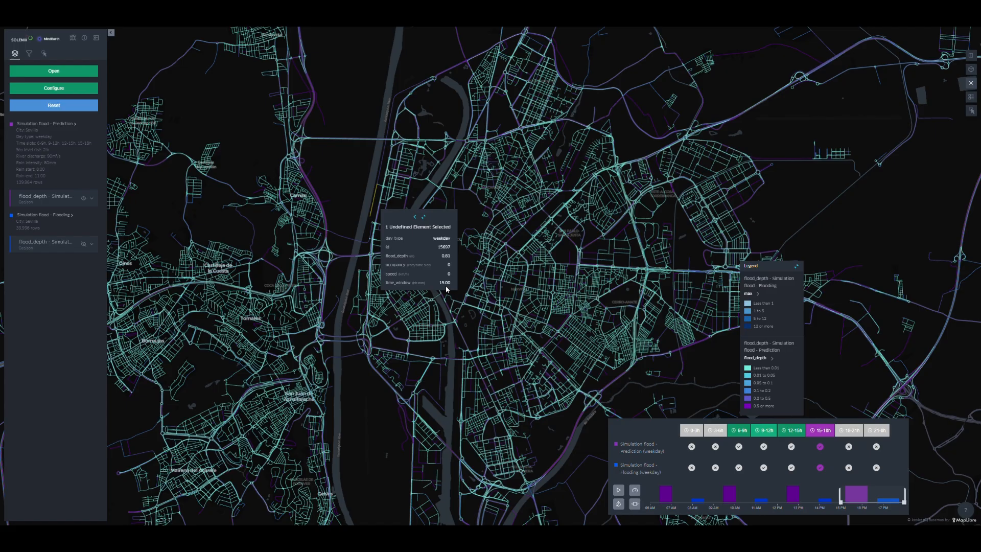
pyautogui.click(328, 220)
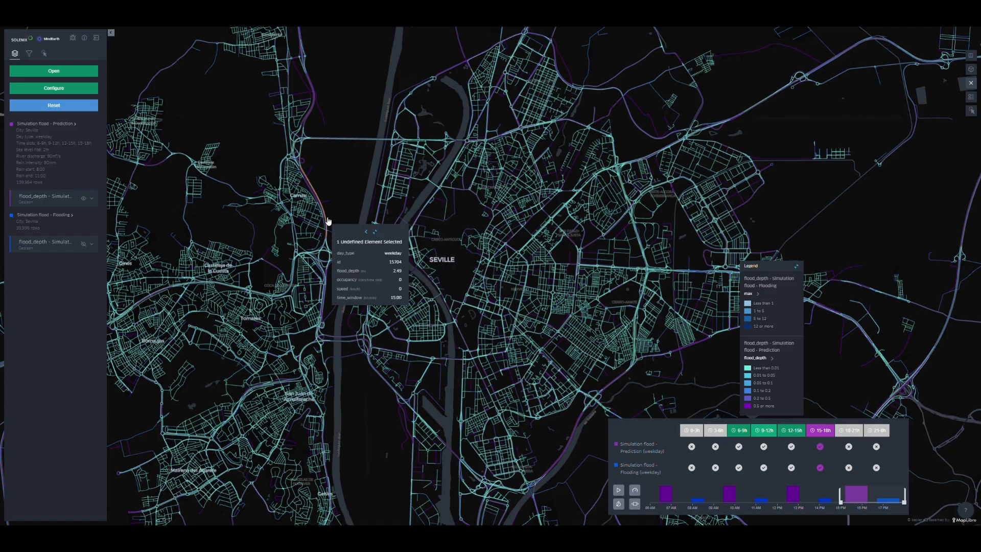
pyautogui.click(448, 252)
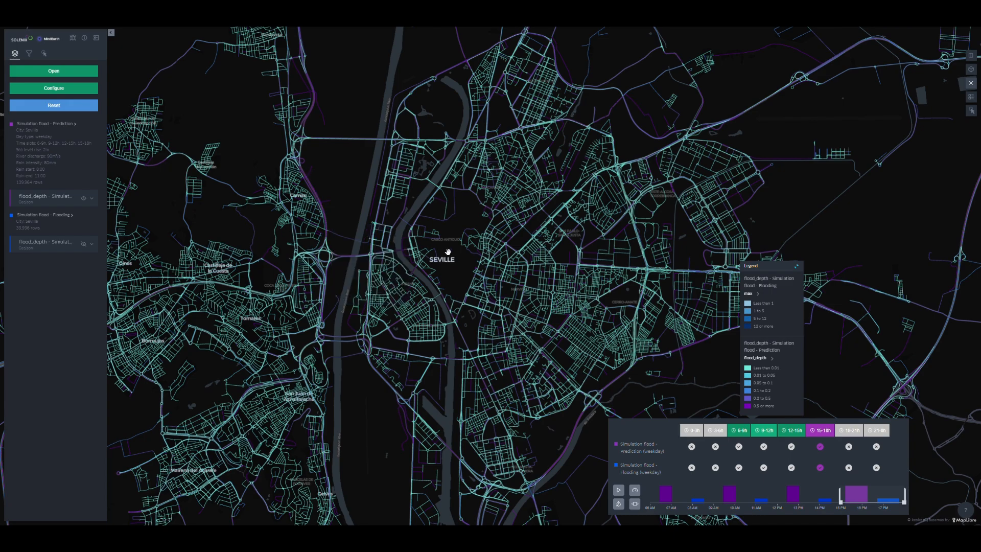
# Replace the road flood depth layer with the Flooding grid layer and view it for each slot from 6-9h to 15-18h
pyautogui.click(91, 198)
pyautogui.click(84, 200)
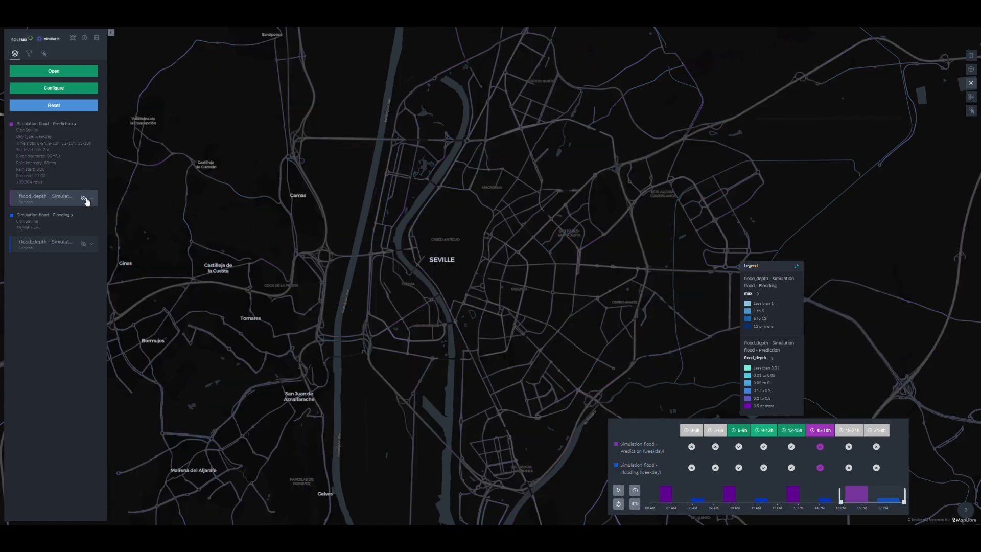
pyautogui.click(85, 245)
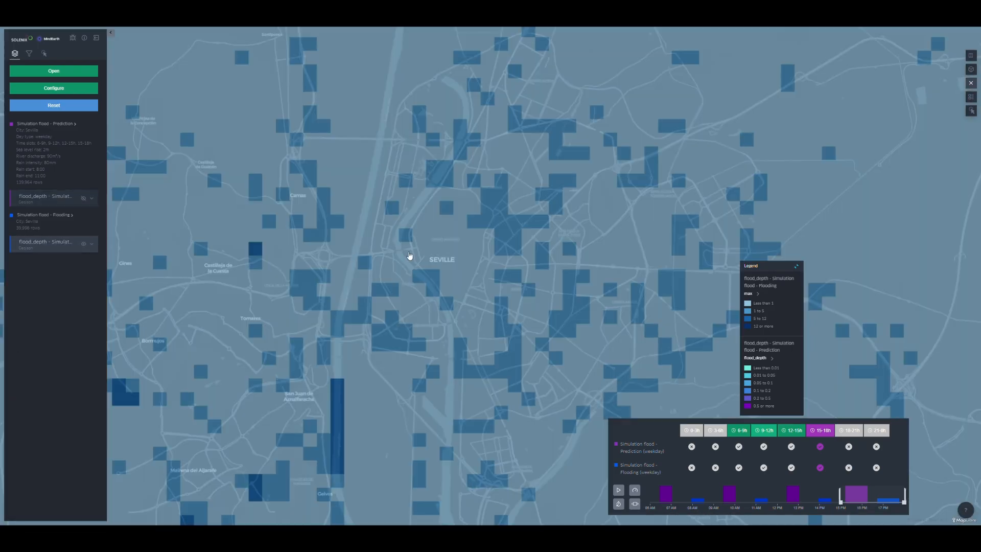
pyautogui.scroll(-5, 437, 251)
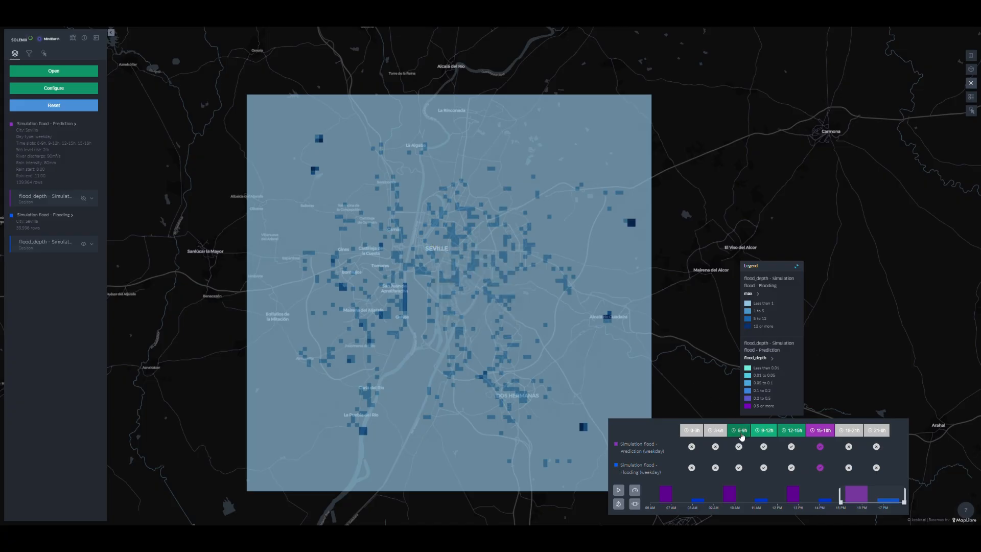
pyautogui.click(740, 432)
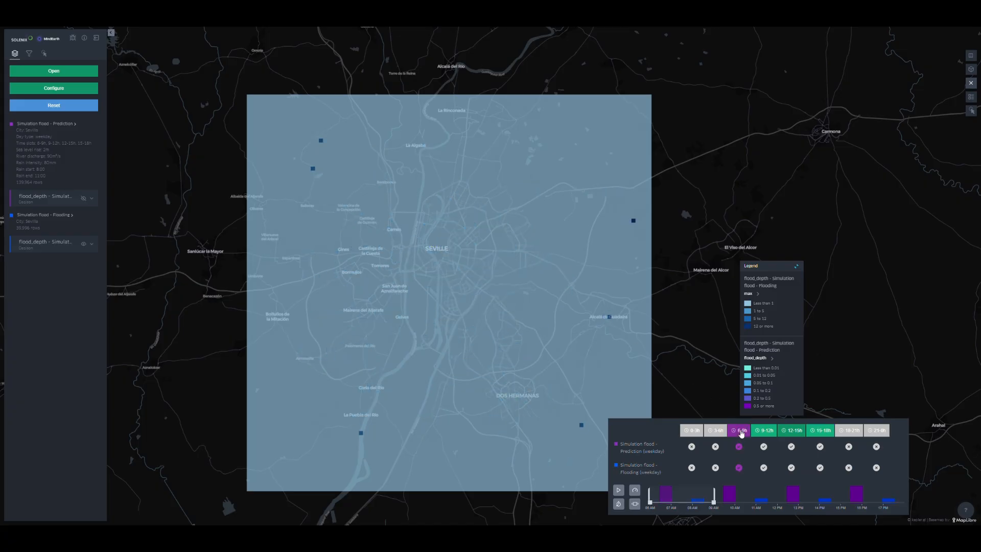
pyautogui.click(767, 433)
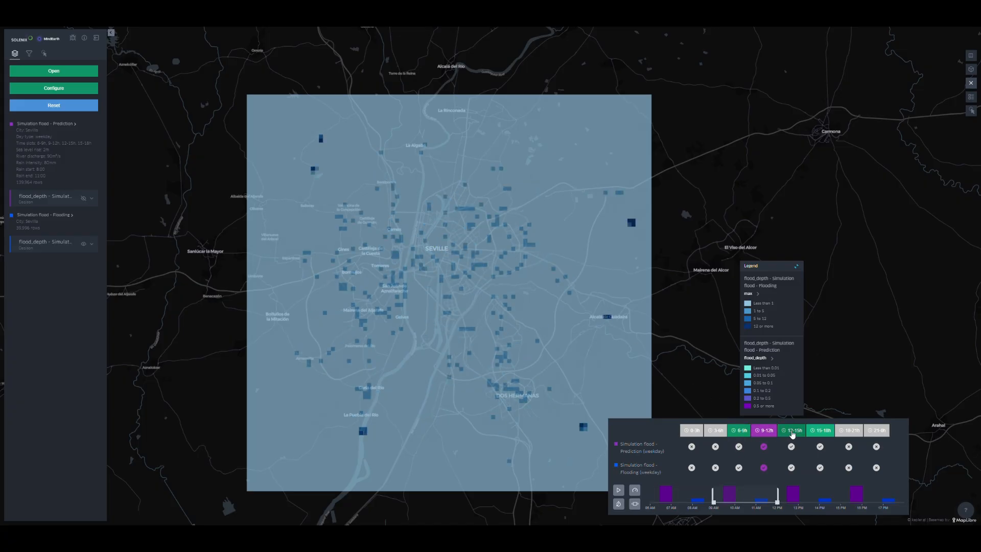
pyautogui.click(792, 434)
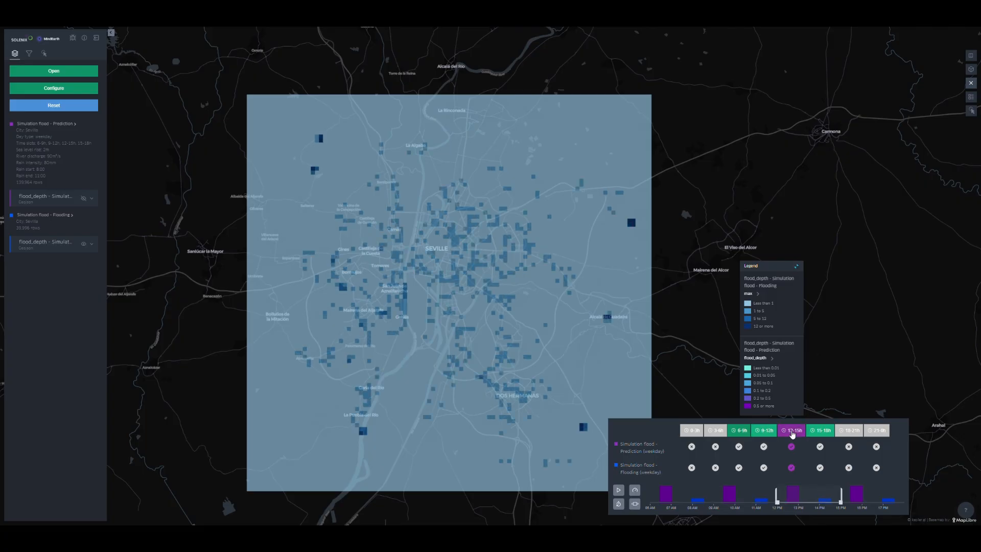
pyautogui.click(823, 433)
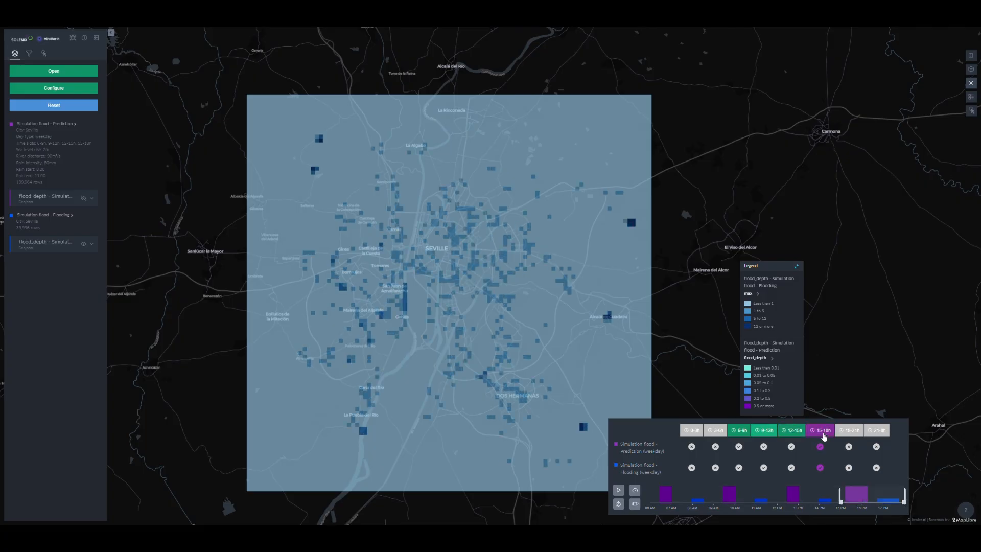
# Inspect the mean, minimum and maximum flood depth of Seville grid cells in the 15-18h and 12-15h slots
pyautogui.moveTo(463, 246)
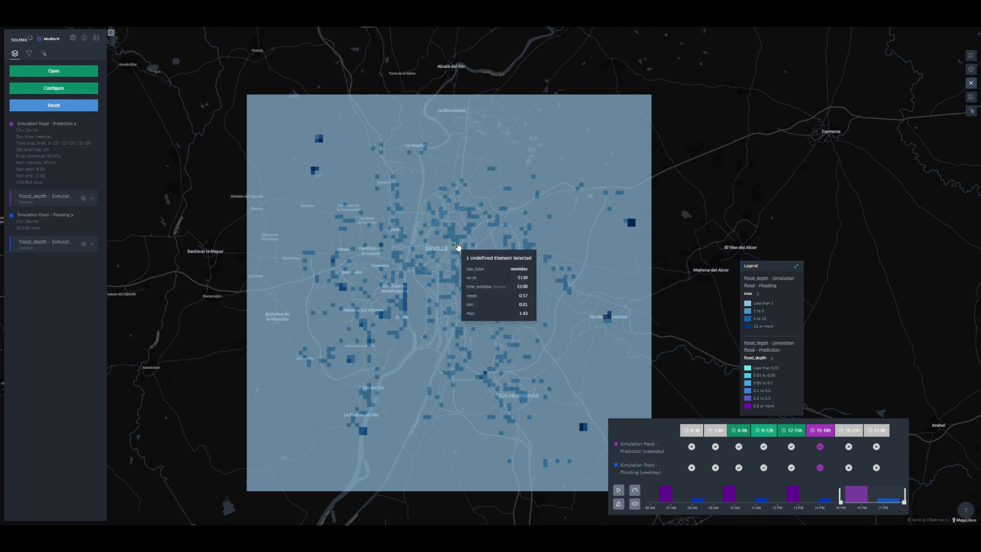
pyautogui.click(458, 245)
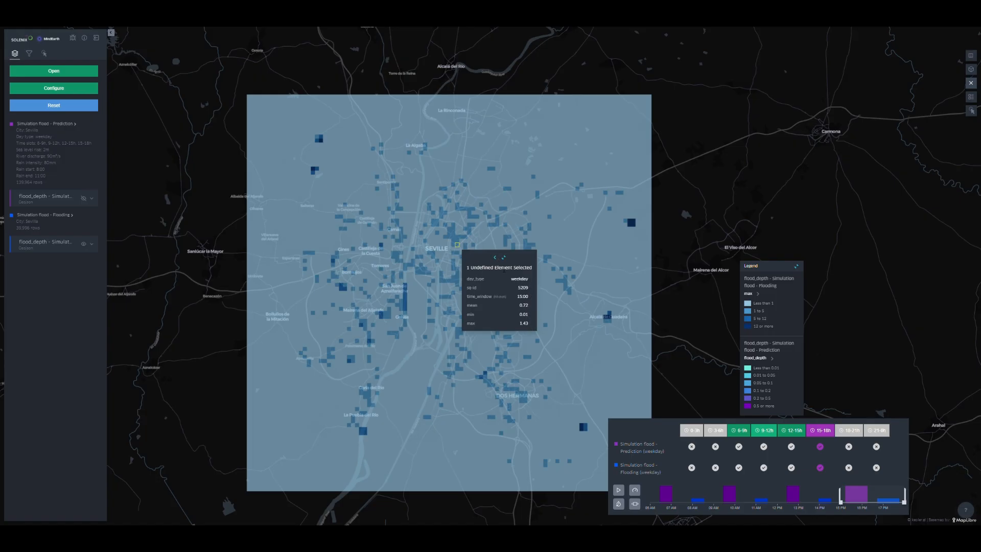
pyautogui.click(795, 430)
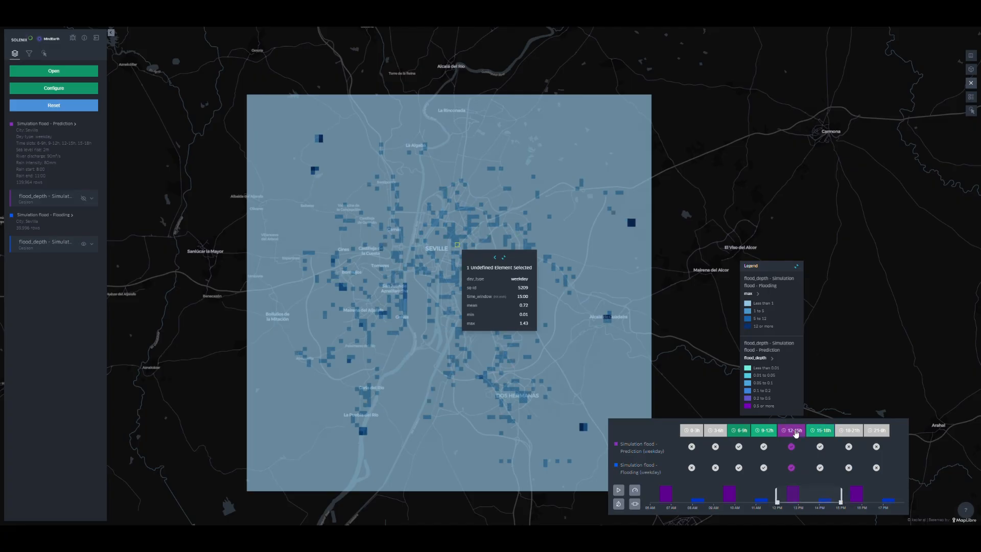
pyautogui.click(455, 242)
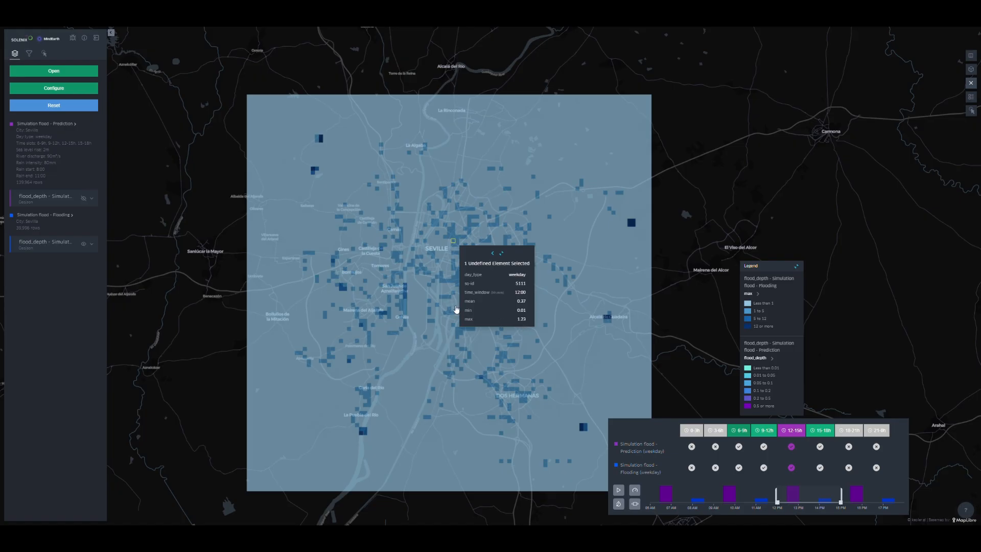
pyautogui.click(407, 297)
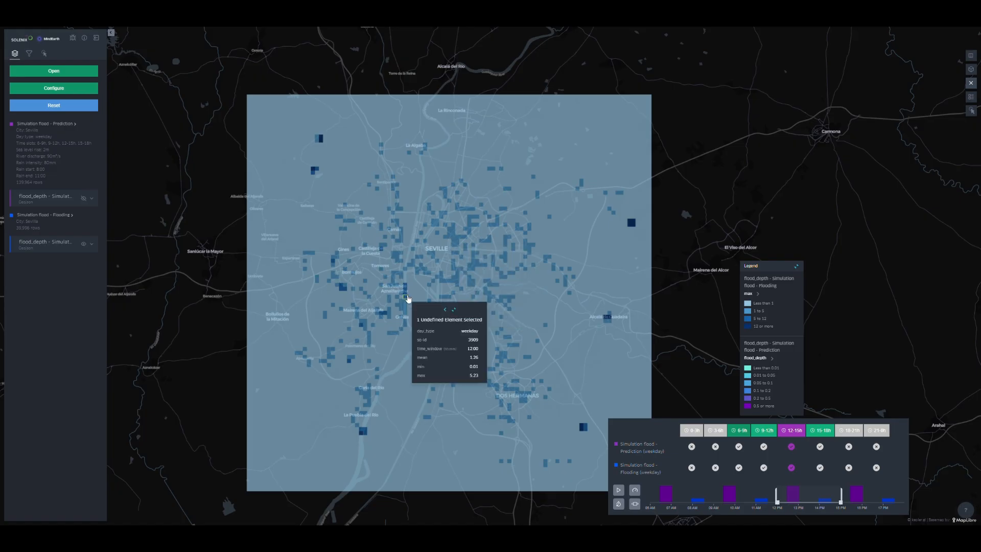